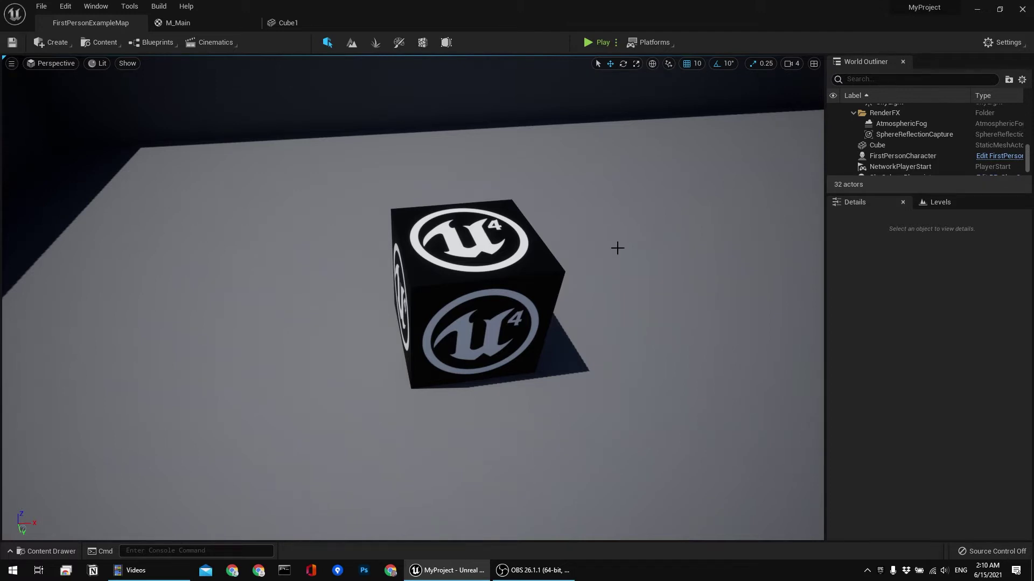
Examine the logo-textured cube in the level from several angles
key("w")
mouse_move(582, 245)
right_mouse_down()
mouse_move(619, 282)
mouse_move(608, 285)
mouse_move(611, 242)
mouse_move(644, 245)
mouse_move(579, 245)
right_mouse_up()
key("a")
key("d")
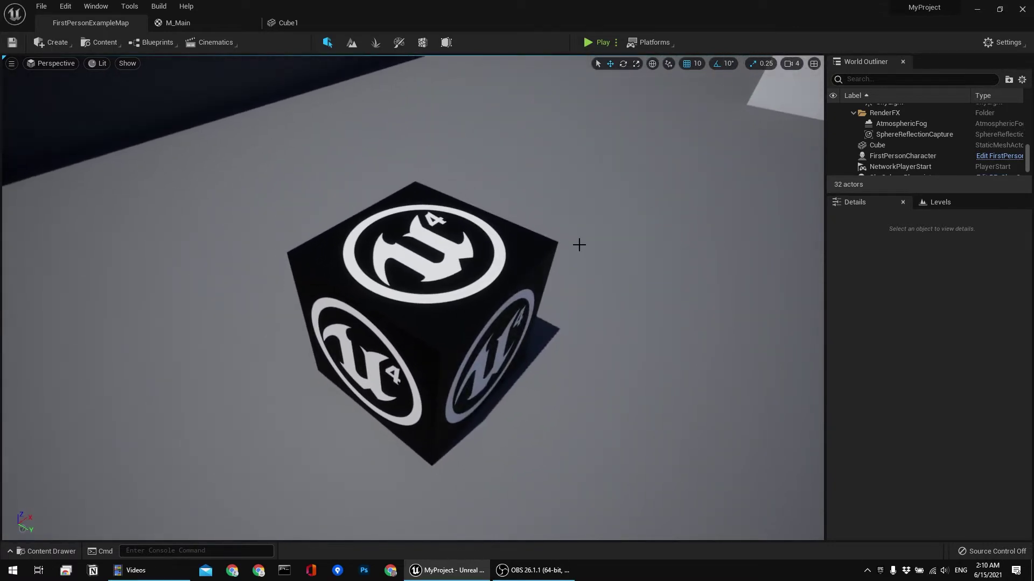
key("e")
mouse_move(563, 170)
right_mouse_down()
mouse_move(560, 162)
mouse_move(566, 196)
mouse_move(563, 167)
right_mouse_up()
key("w")
key("s")
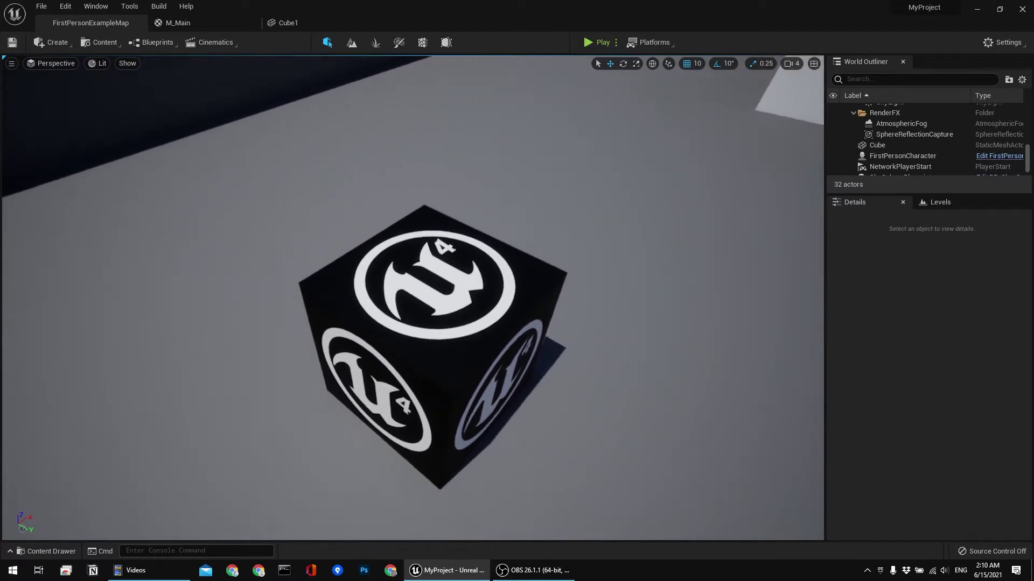
left_click(33, 557)
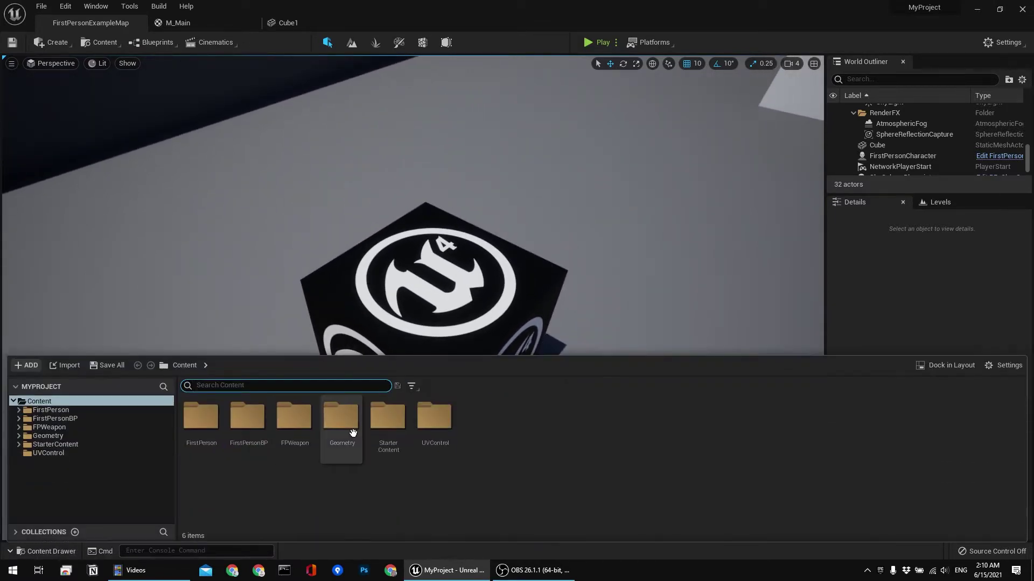
right_click_drag(377, 269, 339, 307)
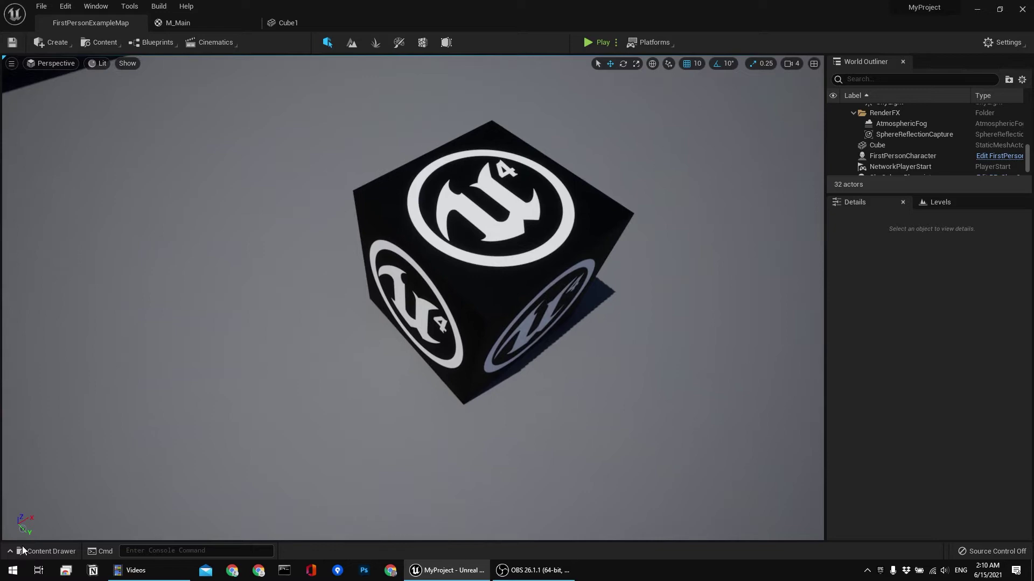
right_click_drag(147, 485, 73, 530)
Select the cube, locate its material instance in the UVControl folder and open the M_Main material for viewing
left_click(503, 250)
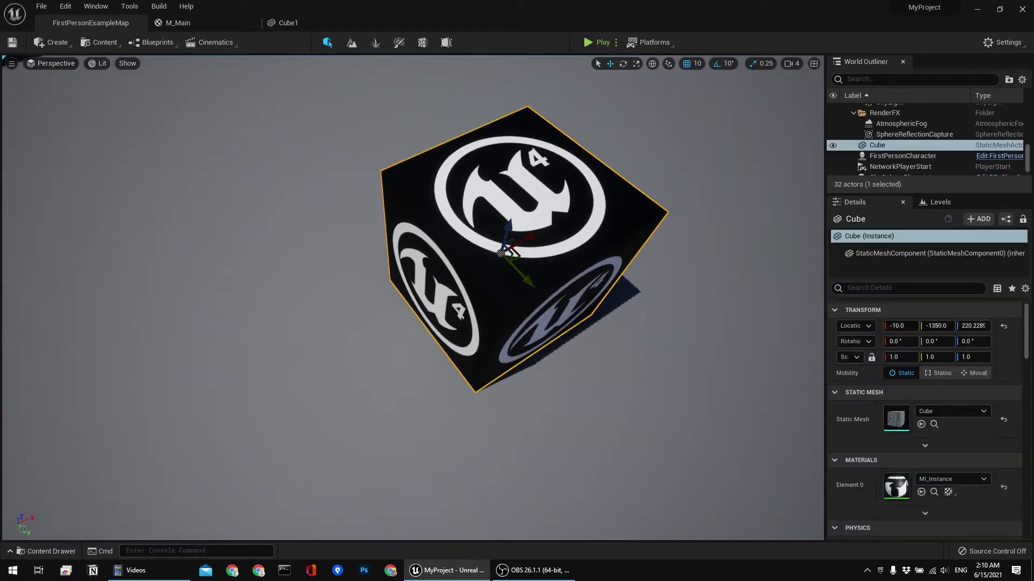
left_click(934, 492)
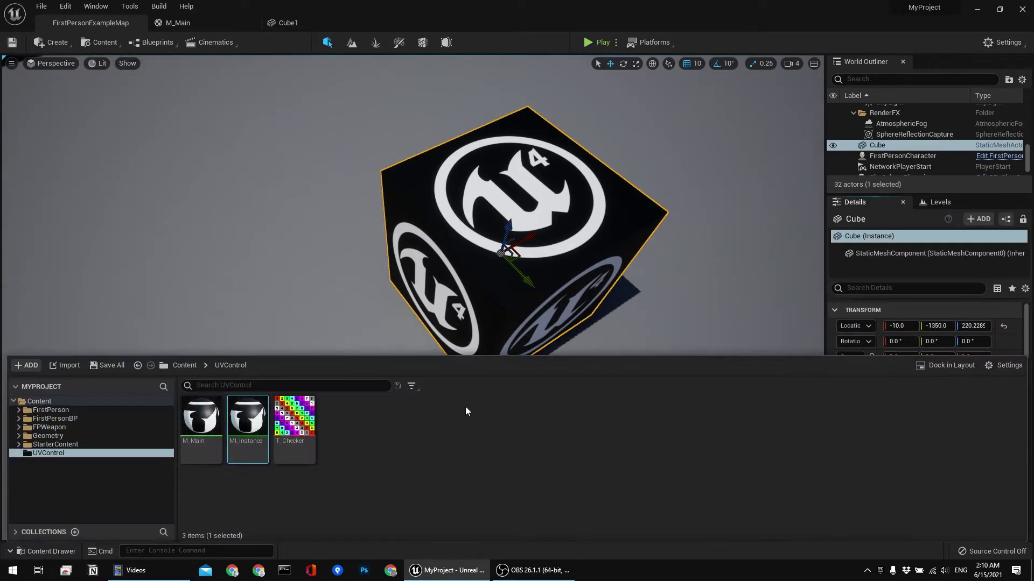
double_click(215, 427)
Examine the overall layout of the M_Main graph from the TexCoord node through the Scale, Offset and Rotation groups
scroll(332, 345, "down", 5)
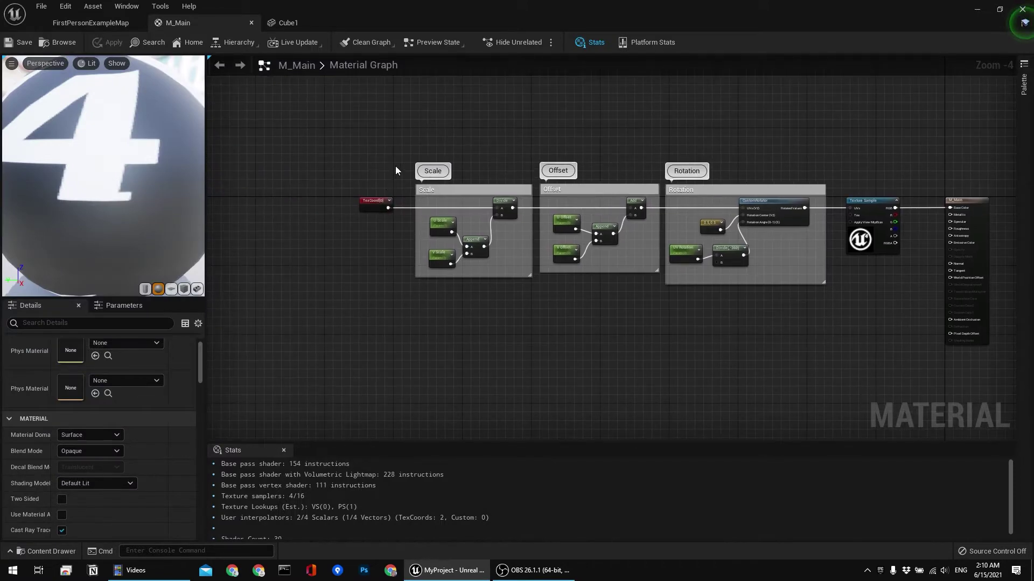
scroll(389, 174, "up", 4)
right_click_drag(399, 190, 337, 154)
scroll(337, 154, "down", 2)
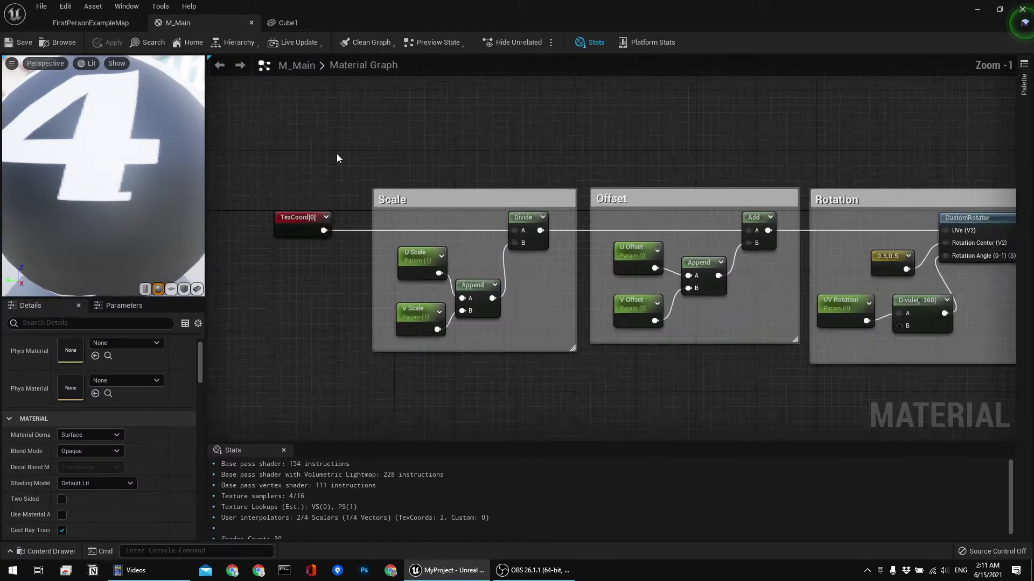
right_click_drag(540, 174, 452, 167)
scroll(504, 172, "up", 1)
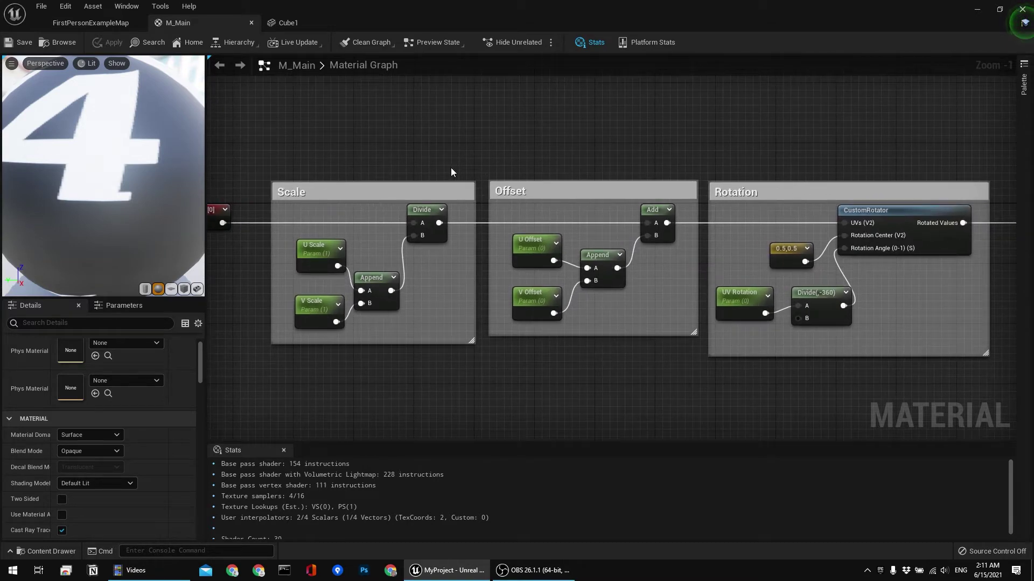
scroll(459, 174, "down", 1)
right_click_drag(459, 174, 541, 174)
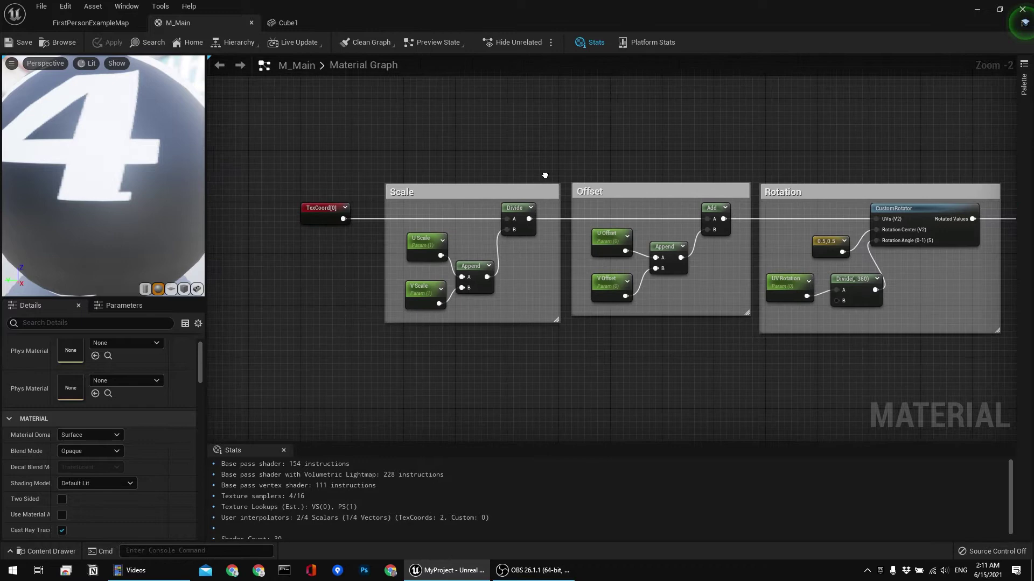
scroll(428, 202, "up", 1)
scroll(425, 199, "up", 1)
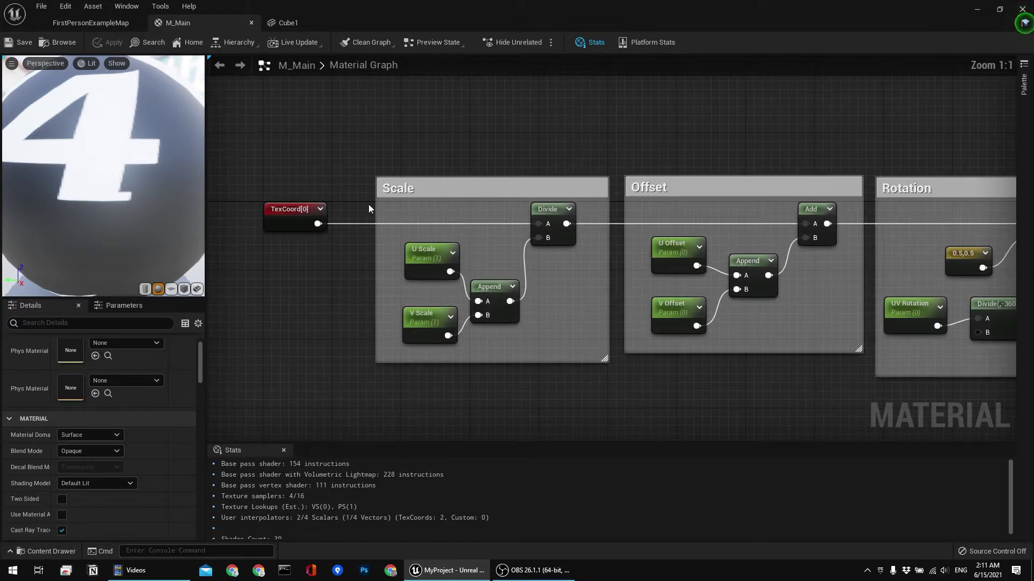
Inspect the TexCoord node, the Scale, Offset and Rotation comment groups, and the Texture Sample node one after another
left_click(290, 206)
left_click(419, 158)
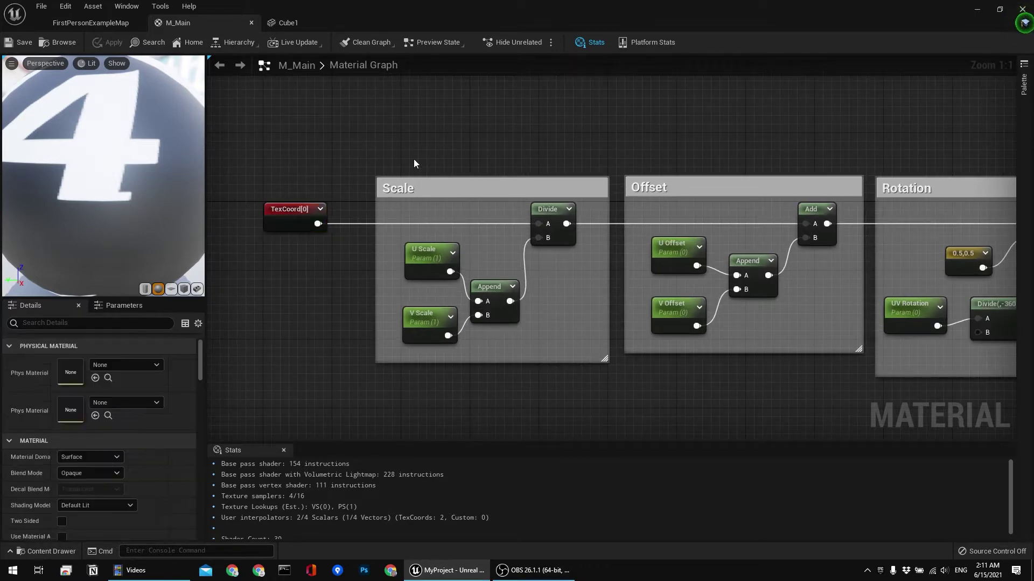
left_click(417, 189)
right_click_drag(721, 138, 508, 135)
left_click(474, 191)
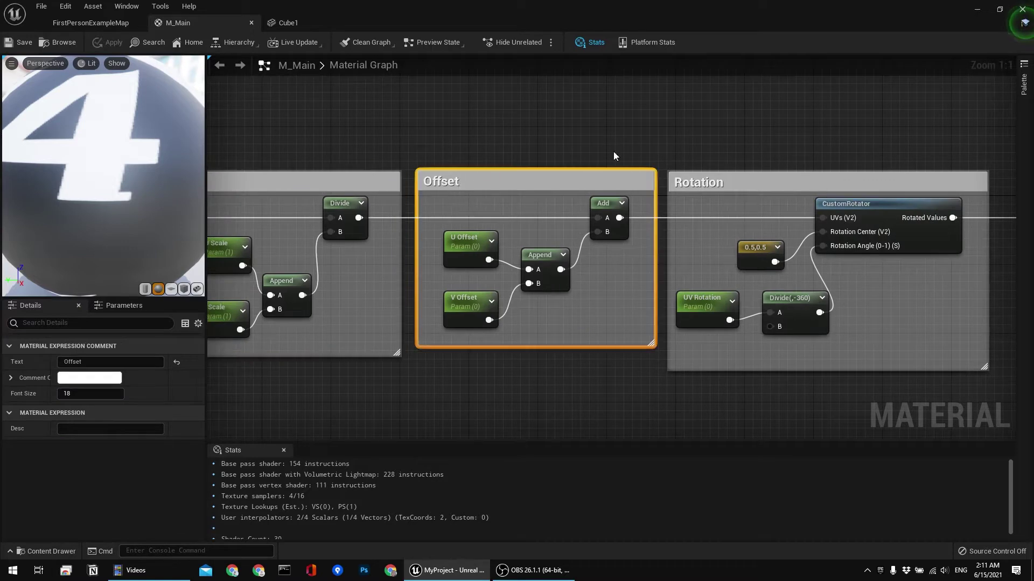
right_click_drag(715, 137, 531, 153)
left_click(534, 178)
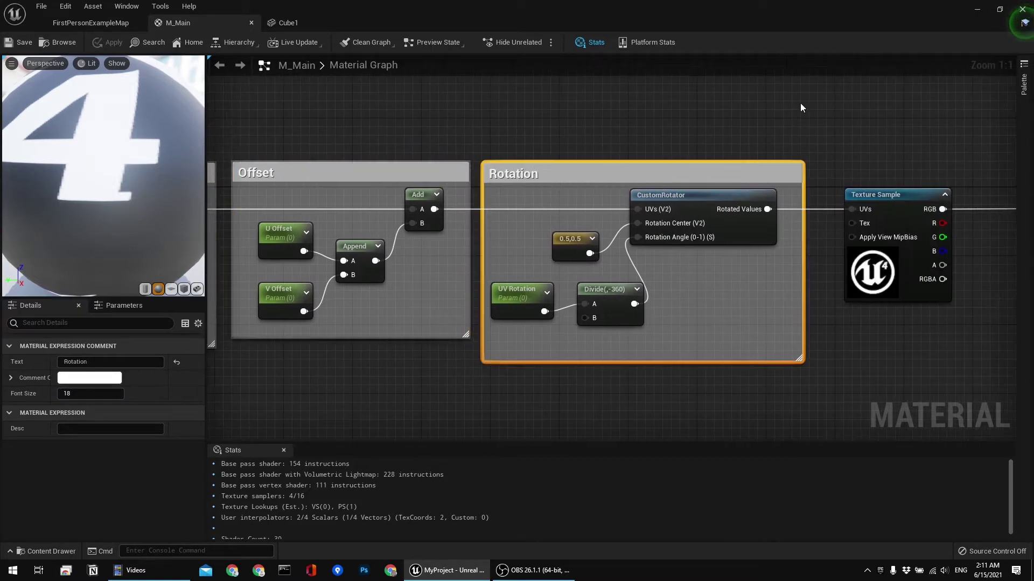
right_click_drag(800, 102, 513, 100)
left_click(580, 128)
right_click_drag(592, 164, 560, 174)
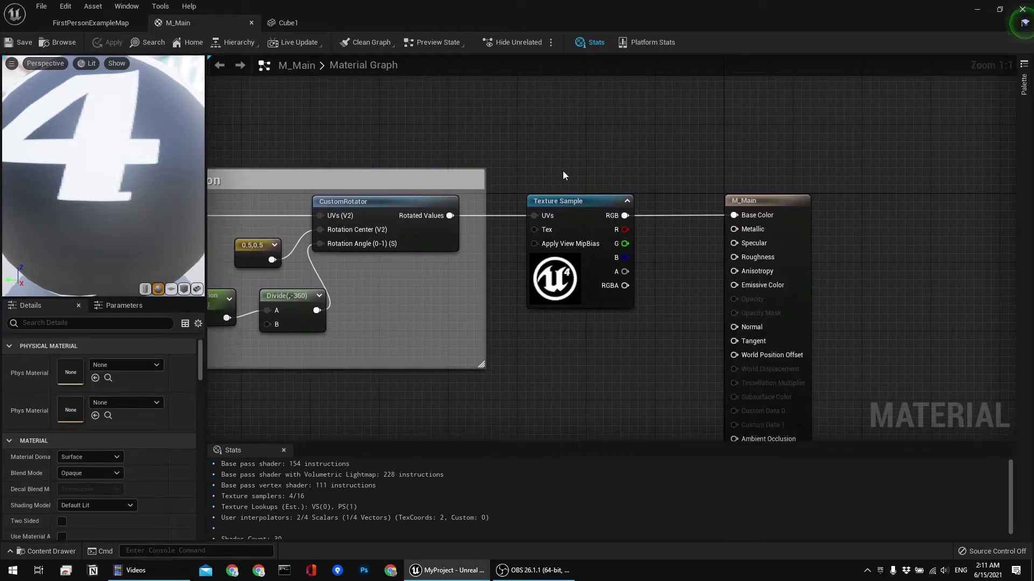
left_click(556, 277)
left_click(536, 152)
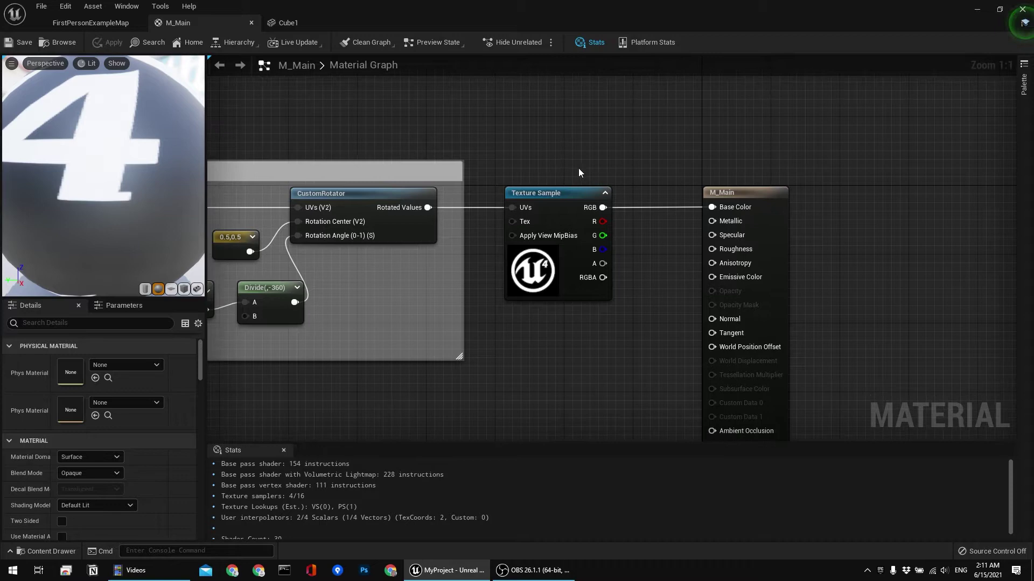
Check the Texture Sample node's available actions, including Convert to Parameter, and review the node chain back to TexCoord
scroll(603, 180, "down", 1)
scroll(638, 195, "up", 1)
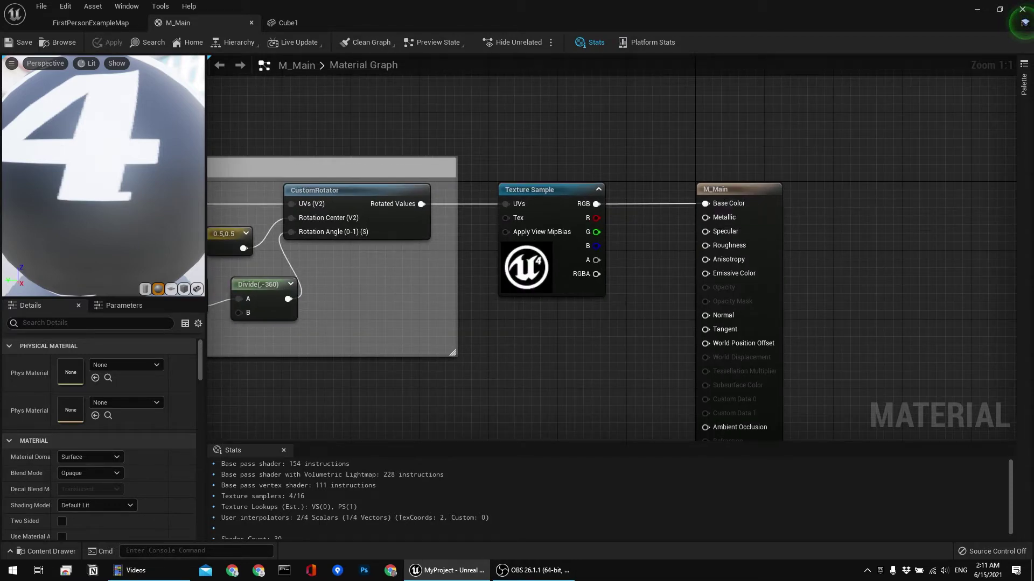
right_click_drag(469, 142, 574, 158)
right_click(623, 207)
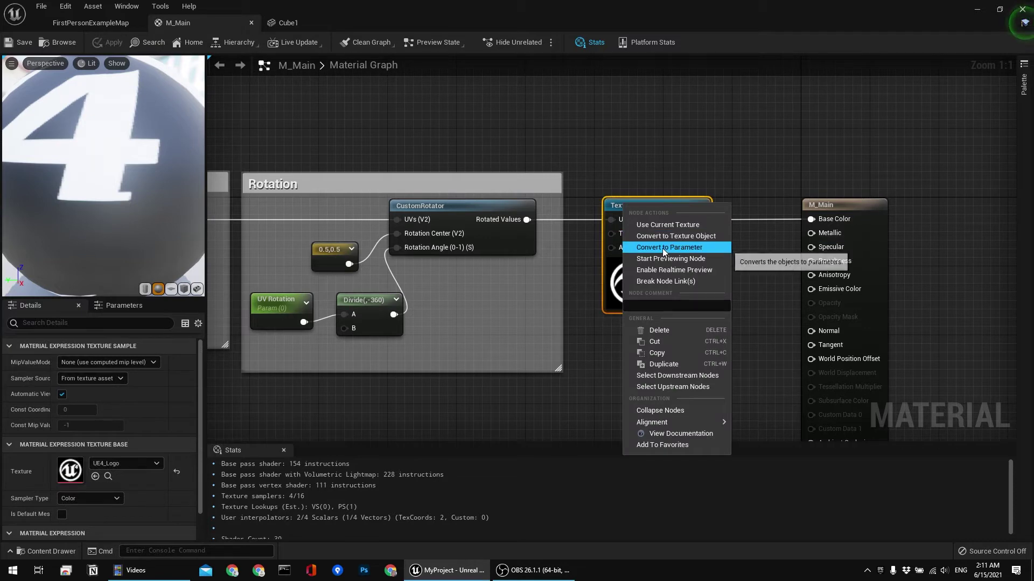
left_click(455, 107)
right_click_drag(394, 98, 622, 103)
scroll(622, 103, "down", 3)
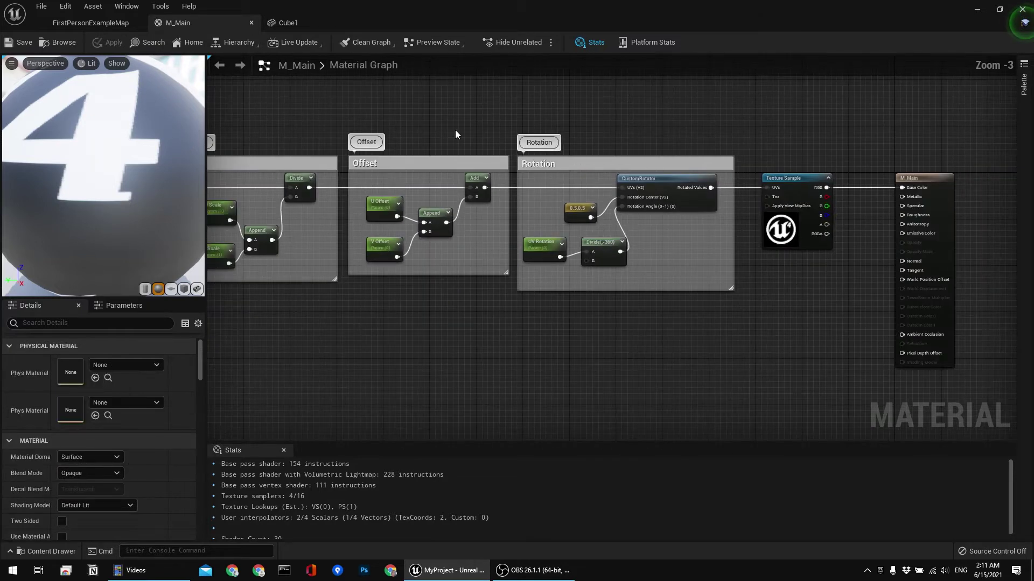
right_click_drag(457, 131, 596, 163)
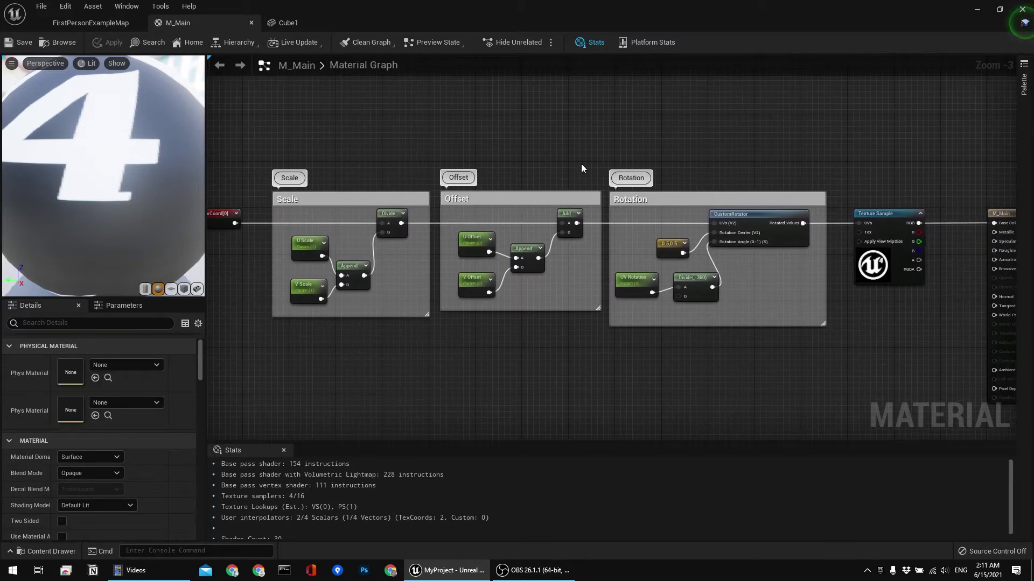
right_click_drag(437, 151, 480, 153)
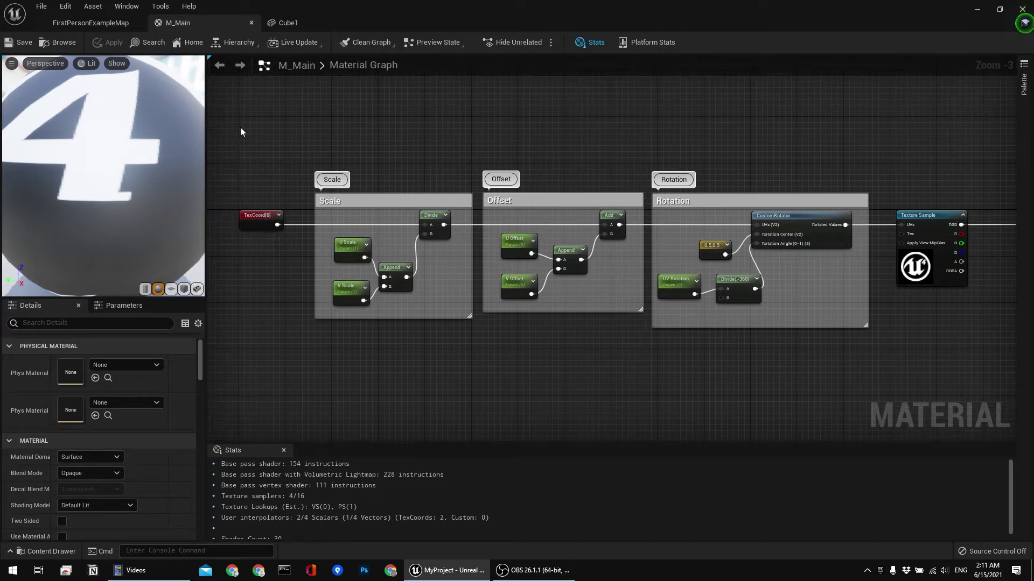
Return to the FirstPersonExampleMap level, find the cube's MI_Instance material in the content, and dock the content browser in the layout
left_click(86, 26)
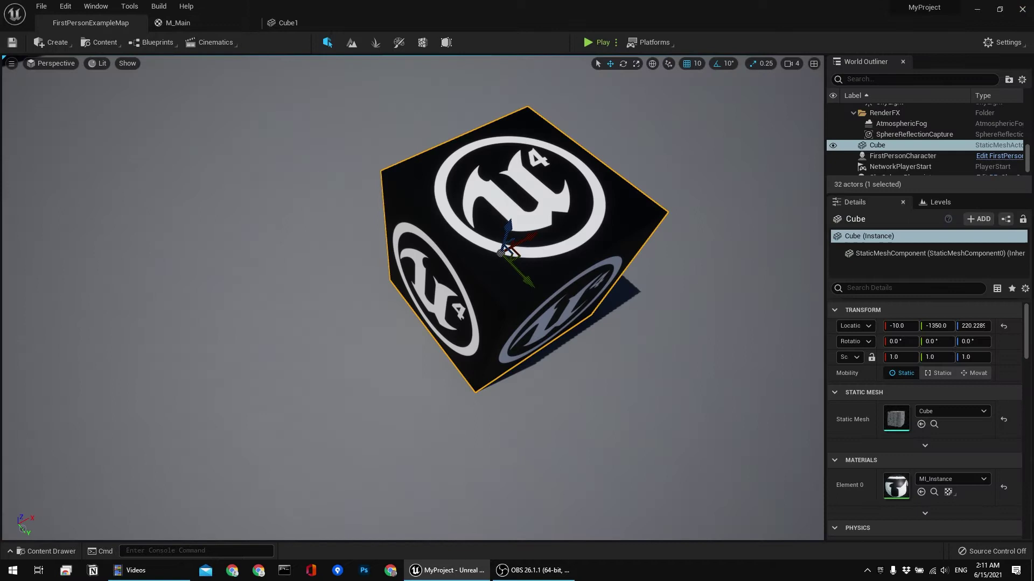
mouse_move(448, 271)
right_mouse_down()
mouse_move(466, 229)
mouse_move(505, 212)
mouse_move(510, 236)
mouse_move(463, 249)
mouse_move(465, 274)
right_mouse_up()
key("a")
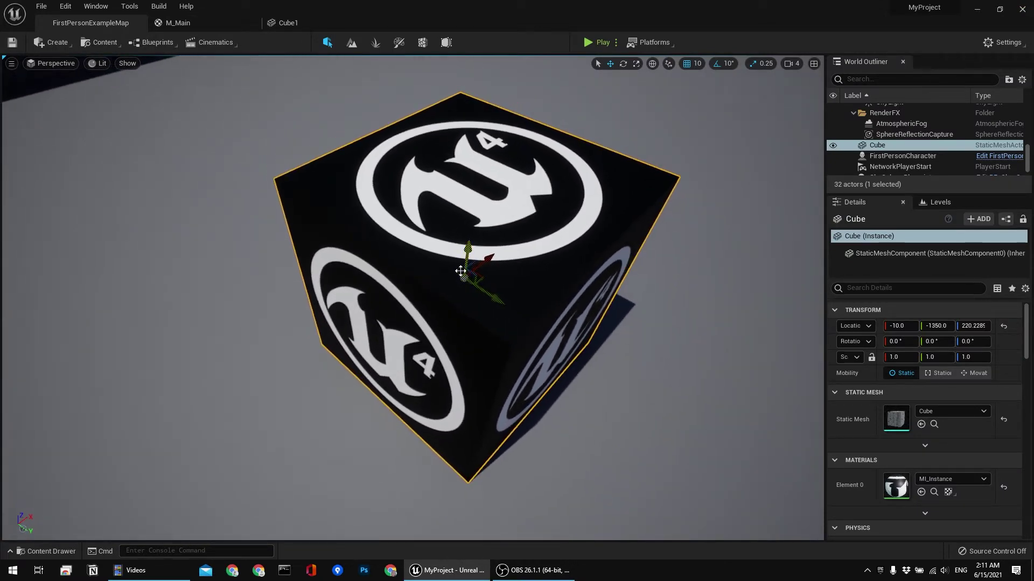
left_click(934, 492)
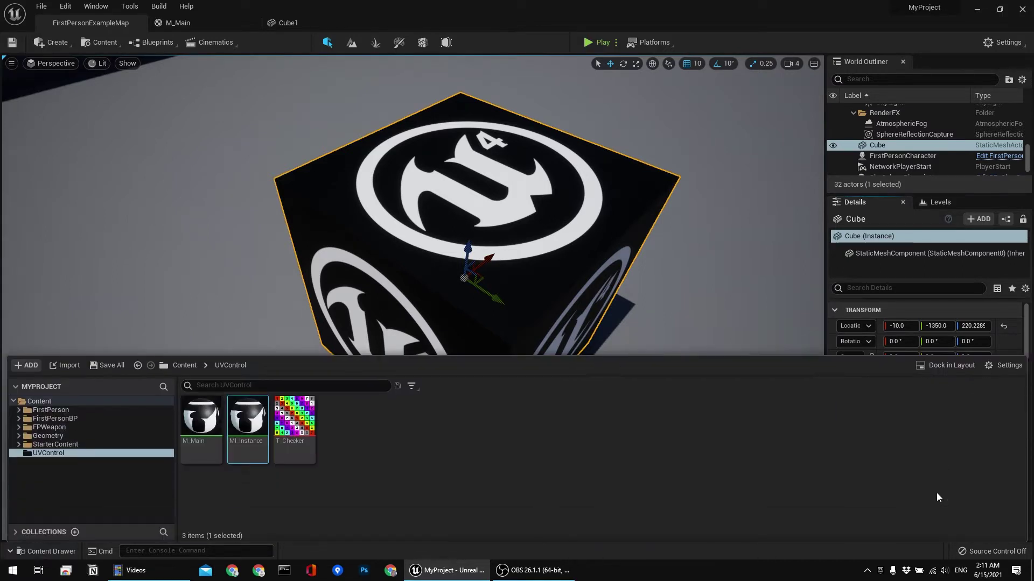
left_click(254, 485)
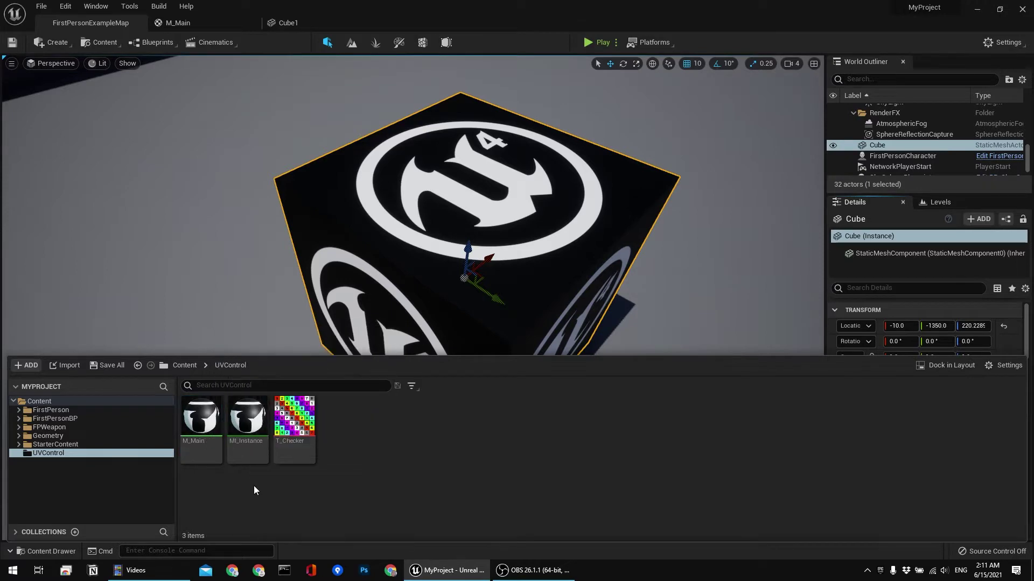
left_click(249, 423)
right_click_drag(349, 292, 349, 336)
left_click(934, 492)
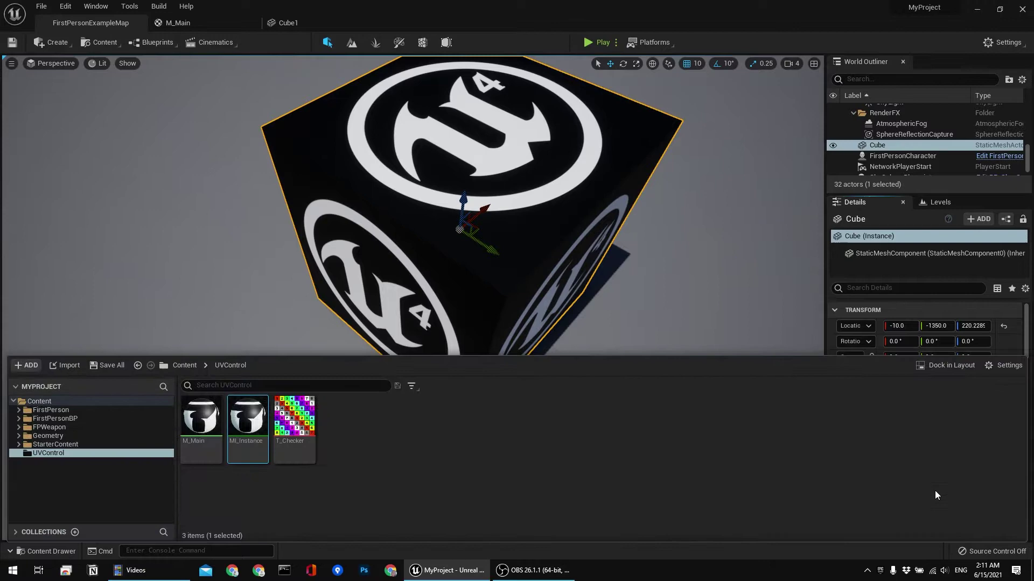
left_click(948, 365)
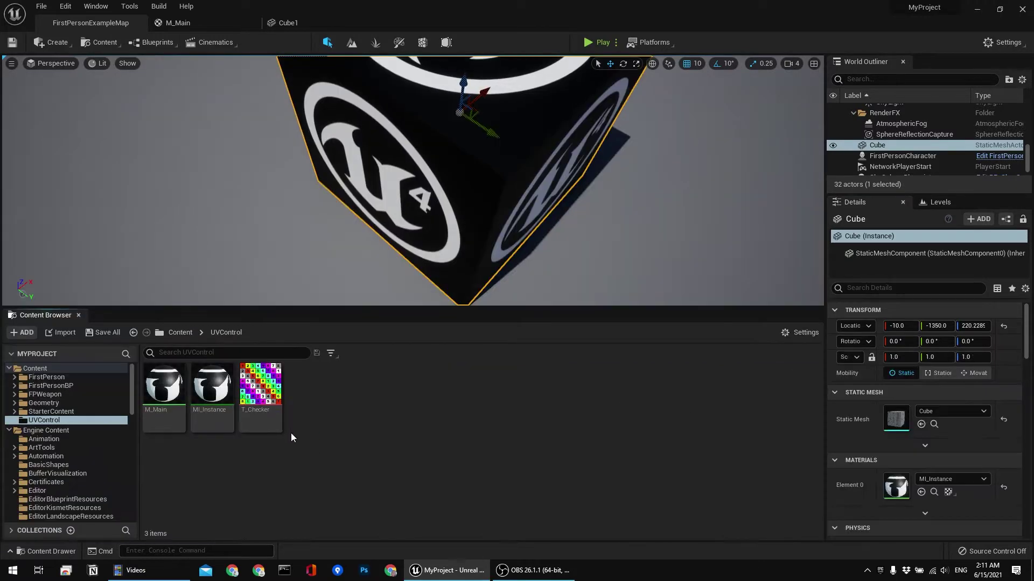
Open MI_Instance, detach it into its own window and snap it beside the main editor
double_click(204, 399)
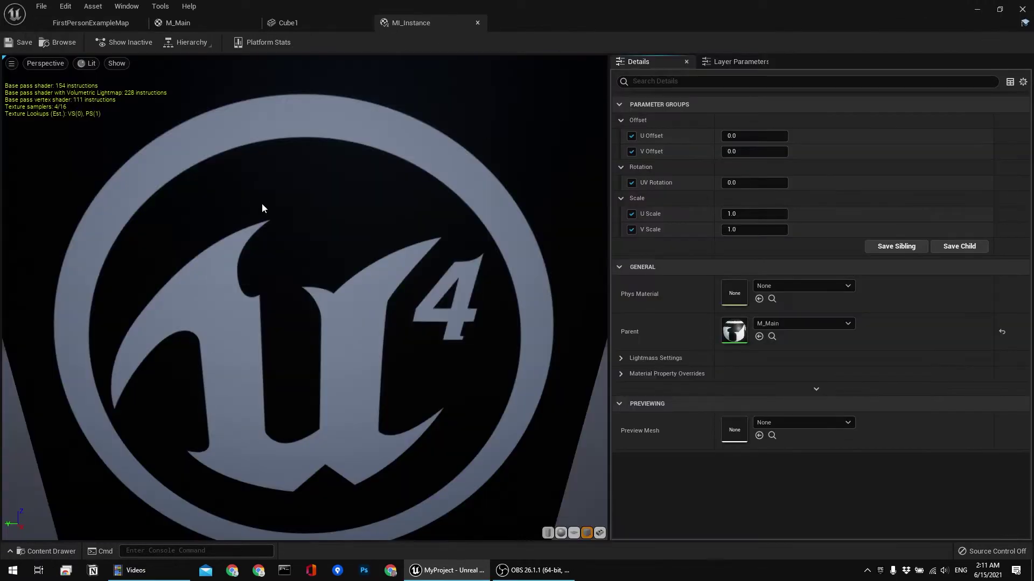
left_click_drag(403, 24, 431, 187)
key("super+Right")
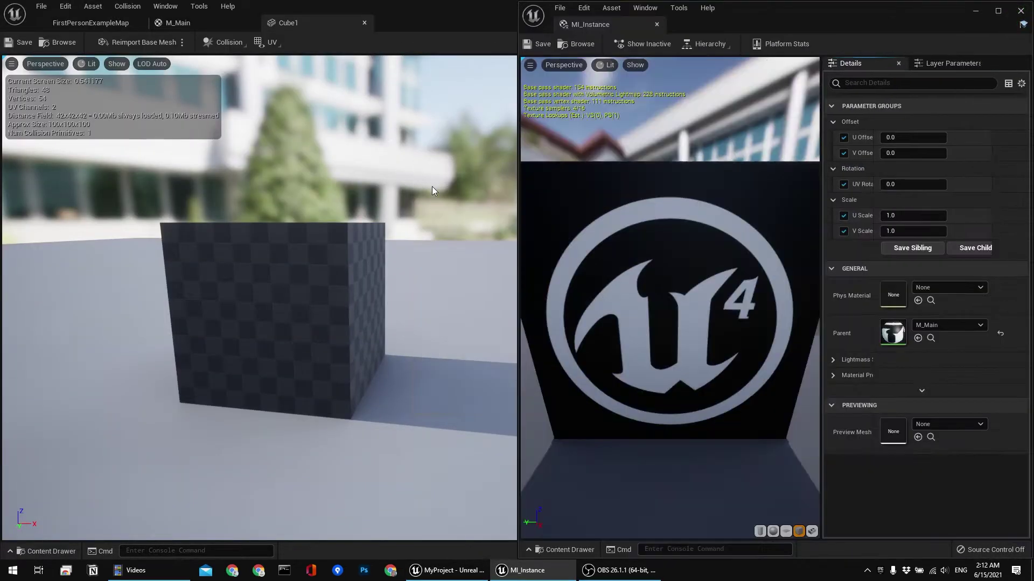
key("Escape")
Show the level with the cube in view beside MI_Instance, and widen the instance's details so the parameter names are fully readable
left_click(118, 30)
right_click_drag(249, 210, 271, 110)
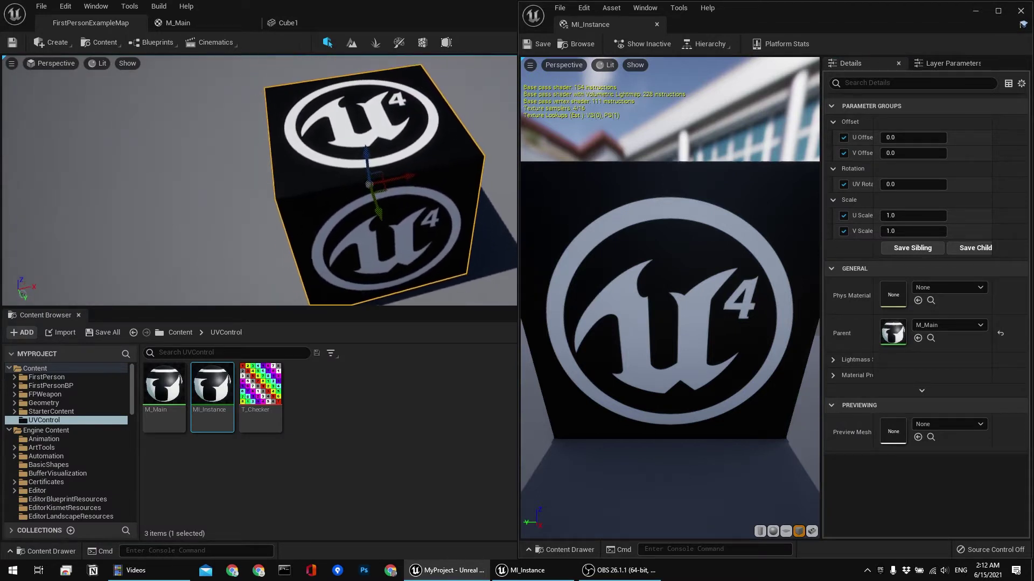
left_click_drag(178, 188, 151, 168, "alt")
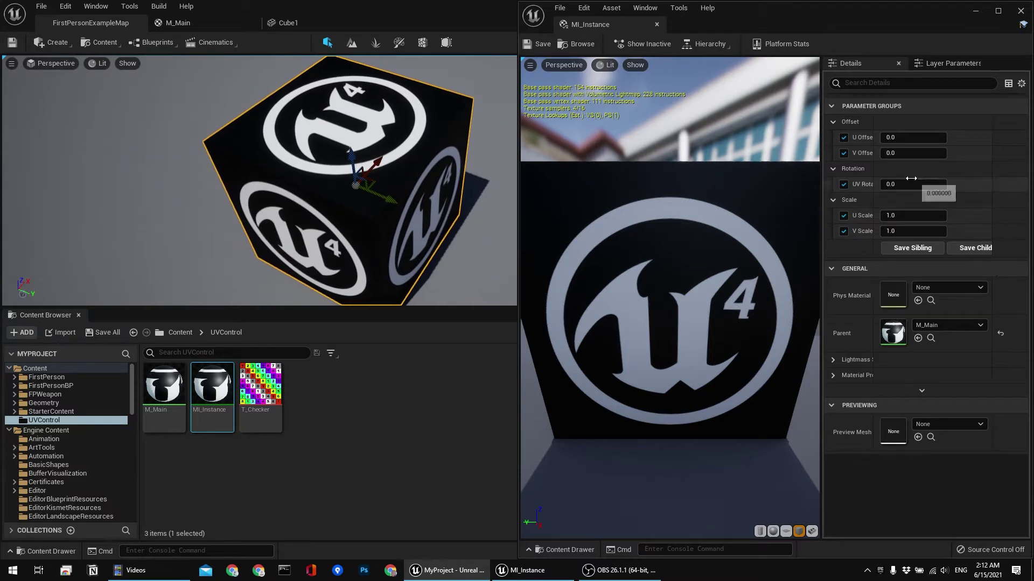
left_click_drag(876, 127, 907, 131)
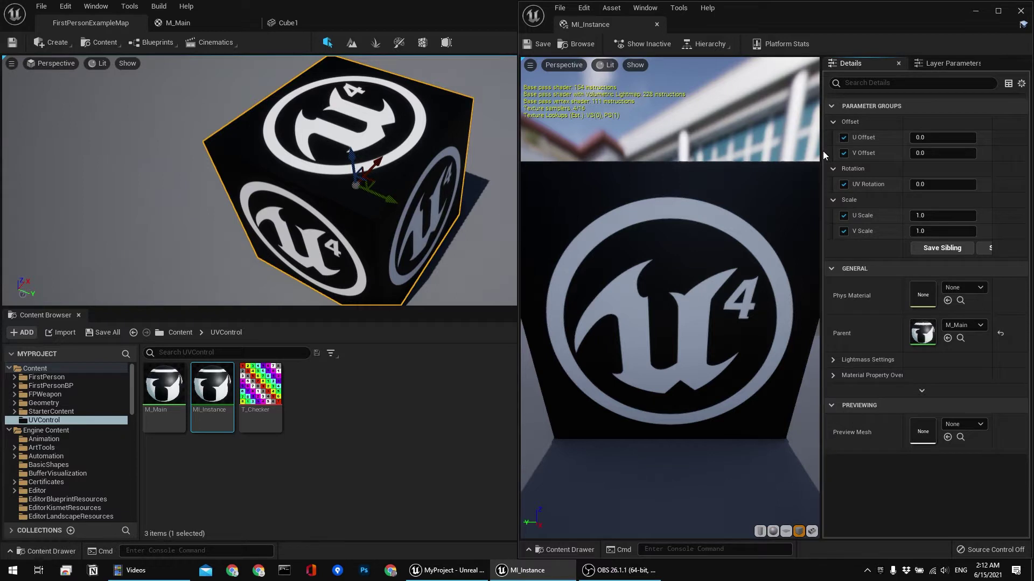
left_click_drag(822, 151, 797, 153)
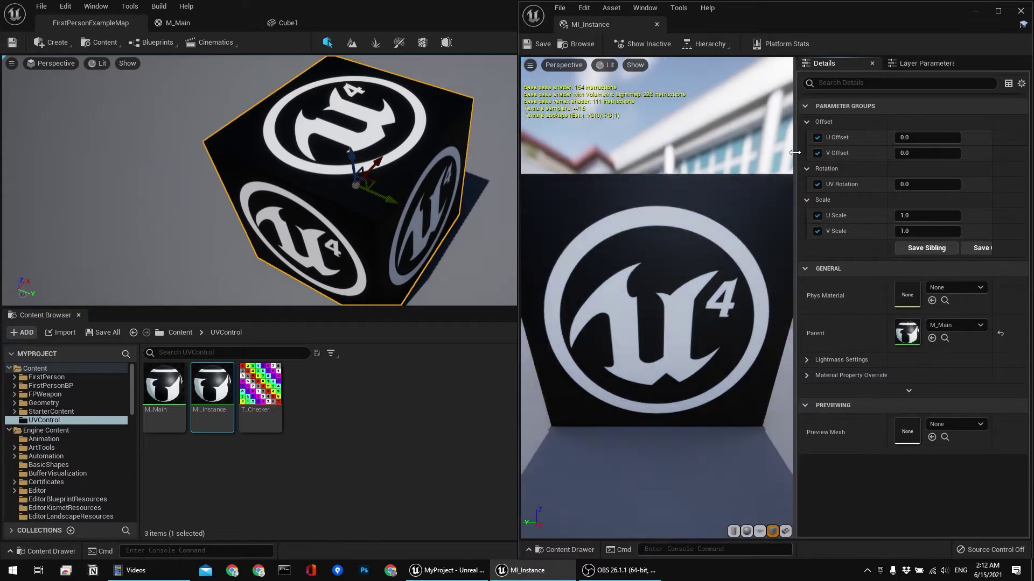
Try a U Offset of 0.25 on MI_Instance, and set it to 0.5
left_click(913, 137)
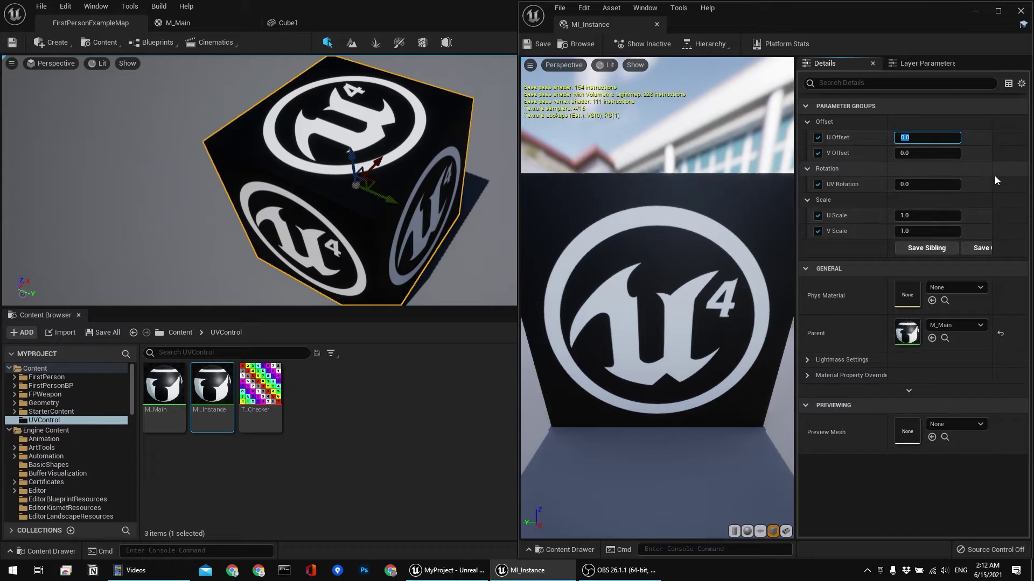
type("0.25")
key("Return")
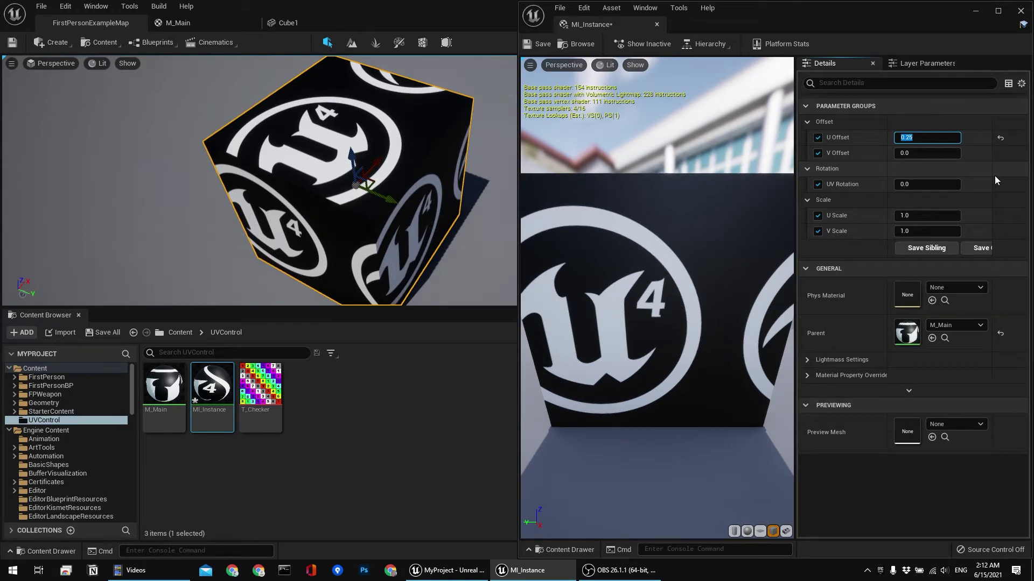
type("0.5")
key("Return")
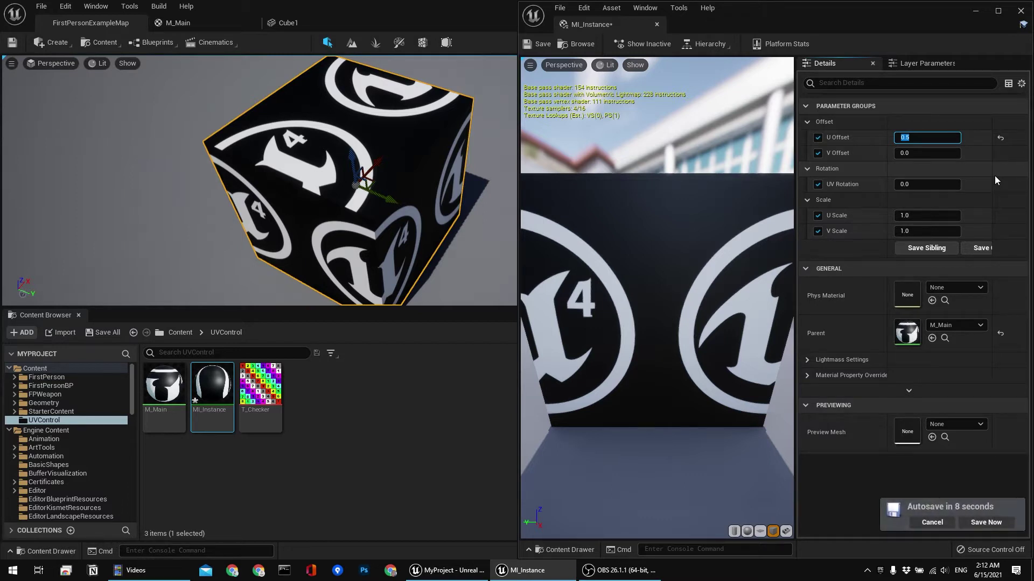
Try V Offset values of 1 and 1.5 on MI_Instance, and reset both offsets to their defaults
key("Tab")
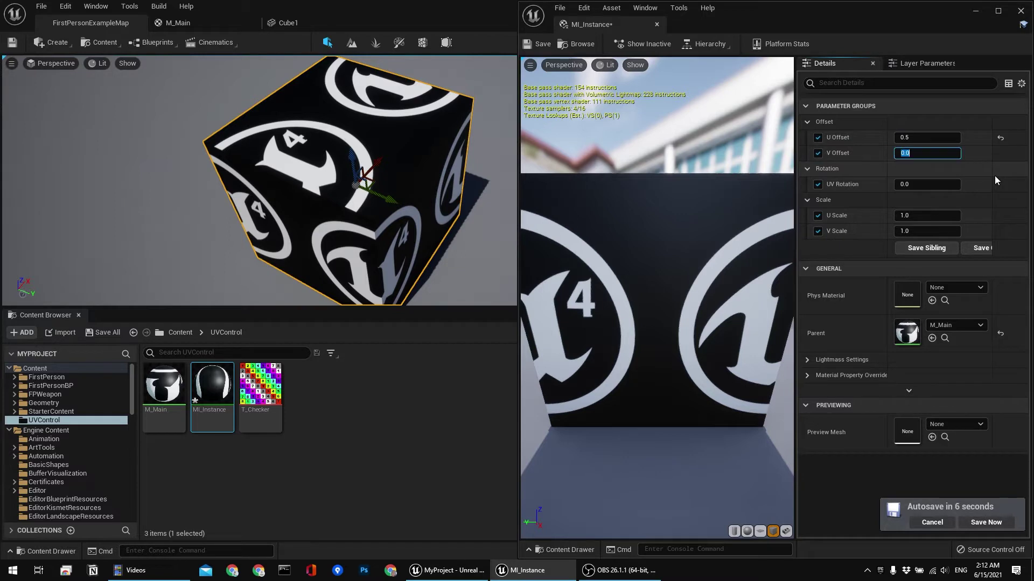
type("1")
key("Return")
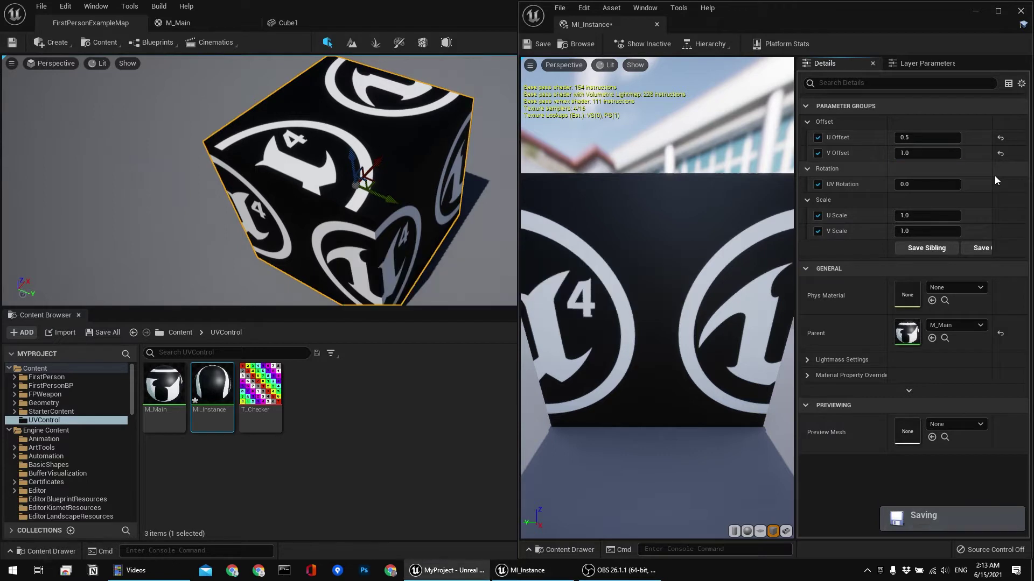
left_click(898, 153)
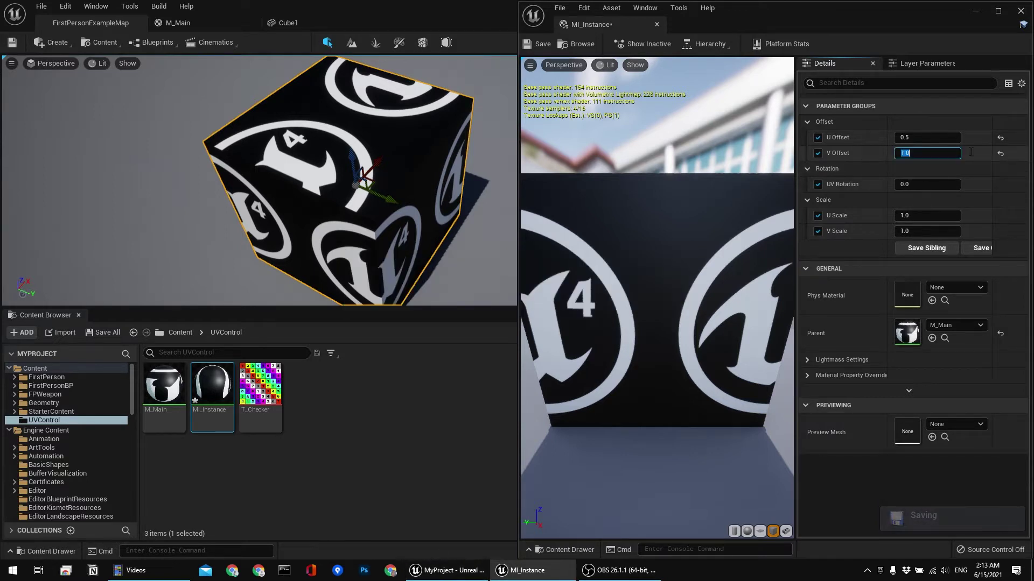
type("1")
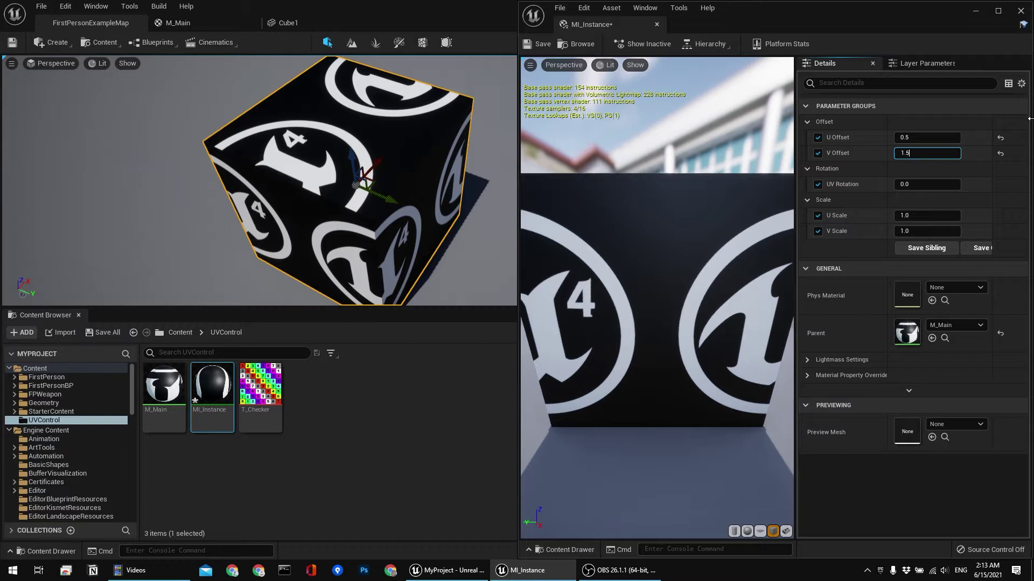
key("Return")
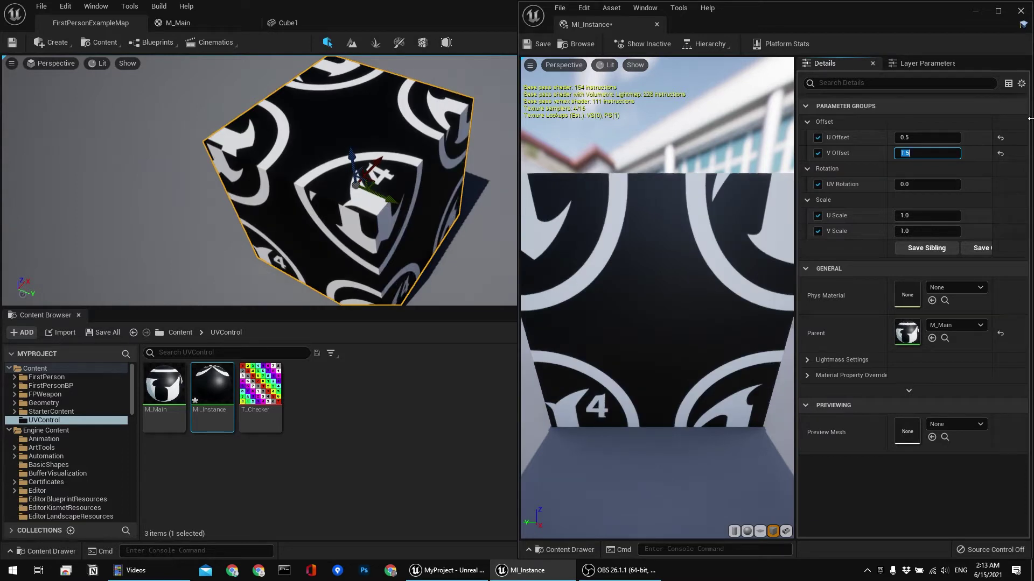
left_click(1000, 153)
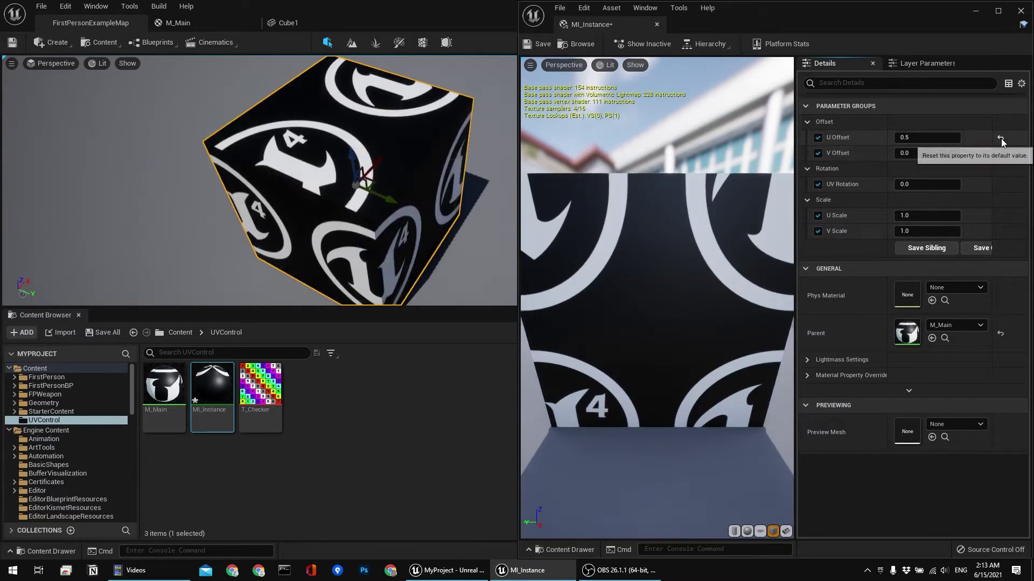
left_click(1000, 138)
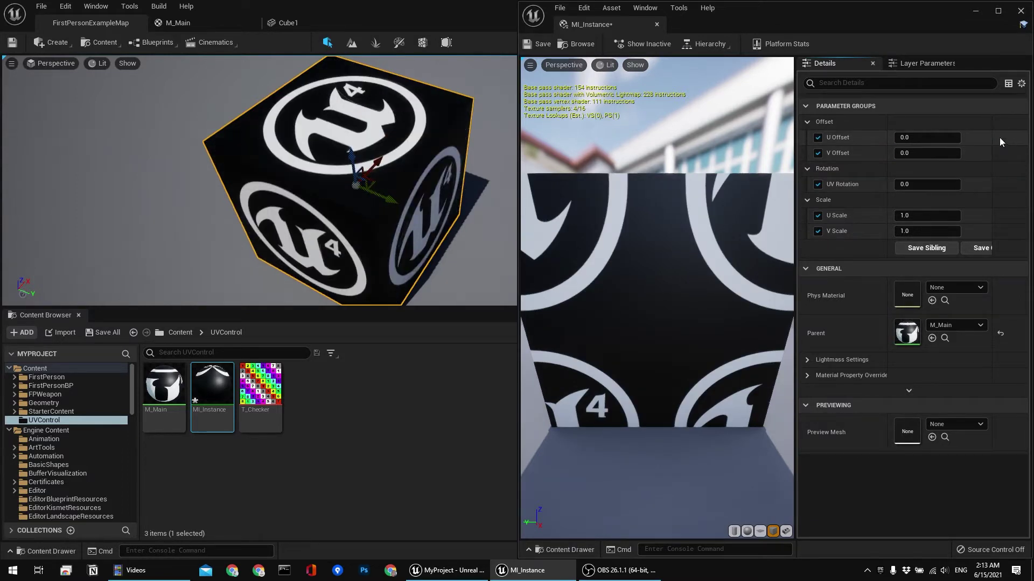
Try a UV Rotation of 45 on MI_Instance, and set it to 90
left_click(927, 184)
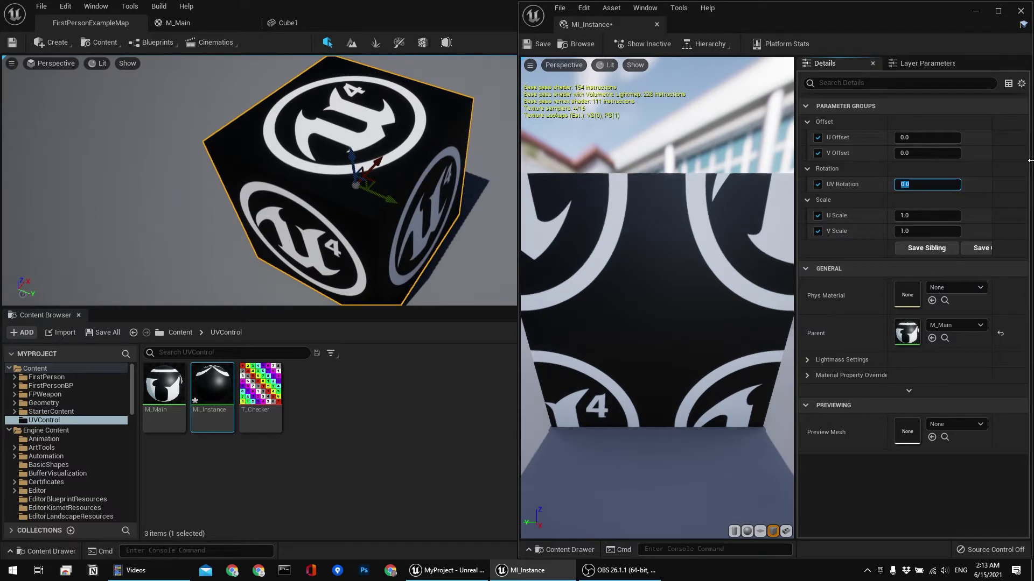
type("45")
key("Return")
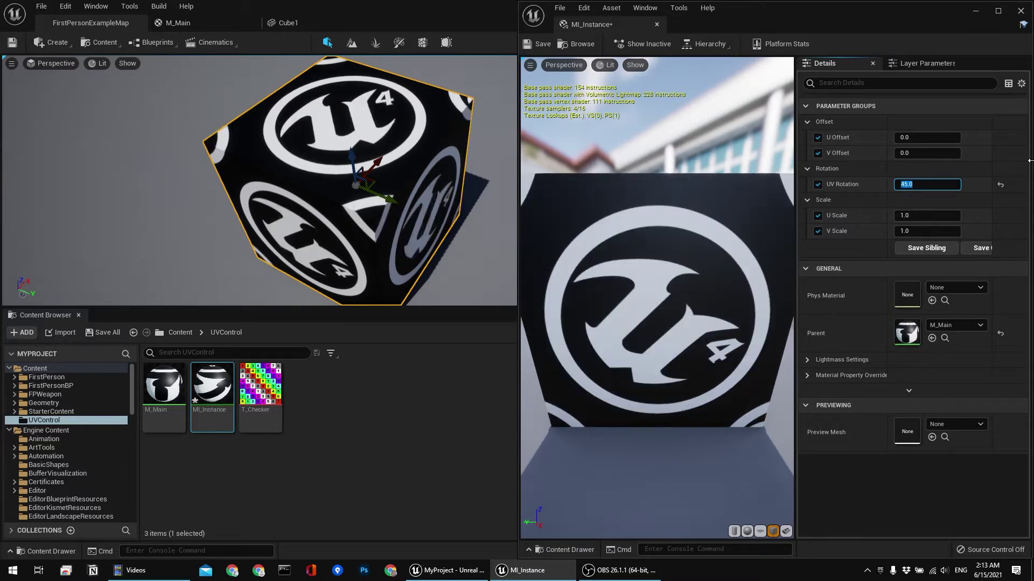
type("90")
key("Return")
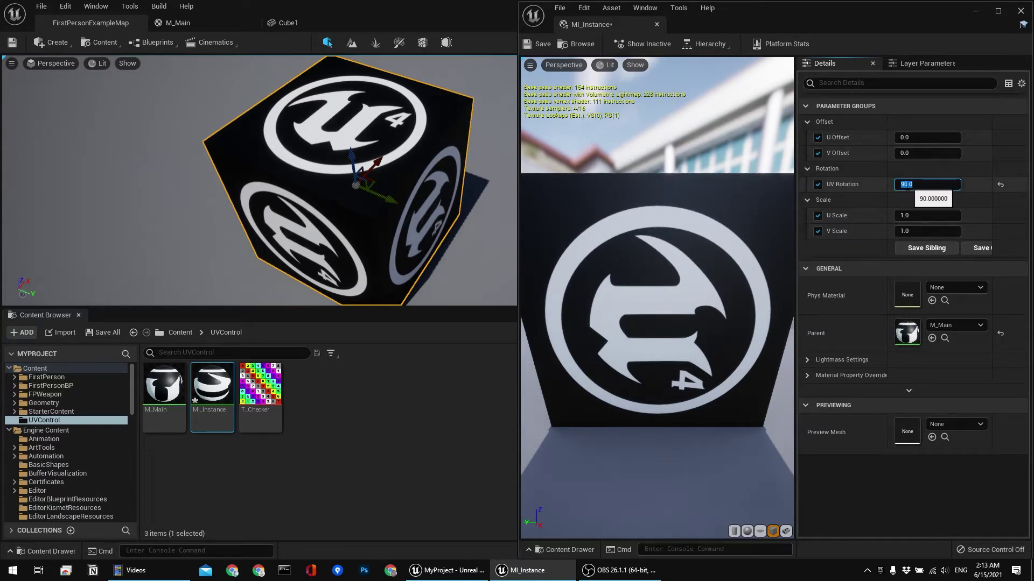
Sweep the UV Rotation freely to about 199, and try rotations of 45, 90, 60, 135 and 110
mouse_move(893, 184)
left_mouse_down()
mouse_move(964, 184)
mouse_move(893, 185)
left_mouse_up()
left_click(894, 183)
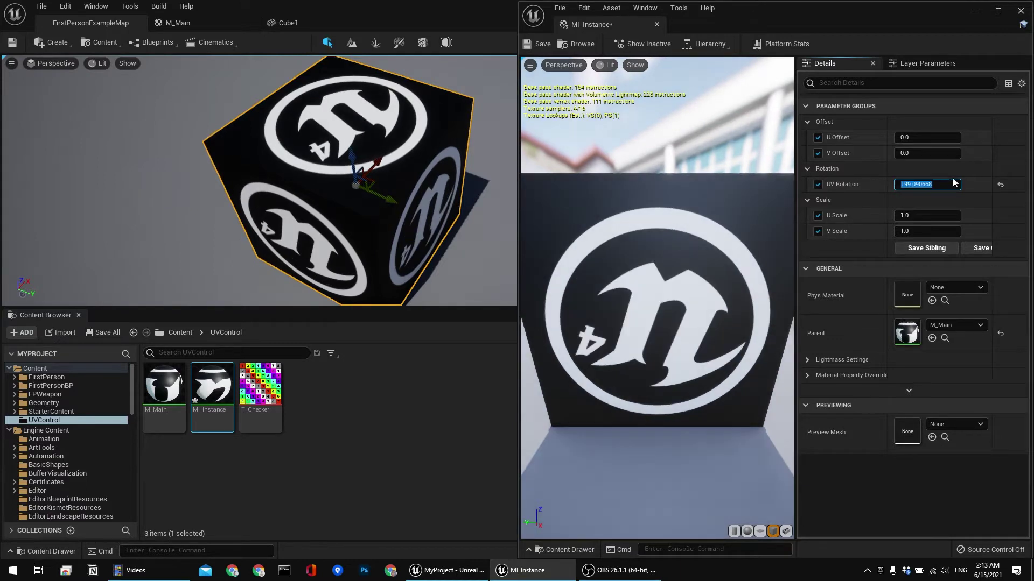
type("45")
key("Return")
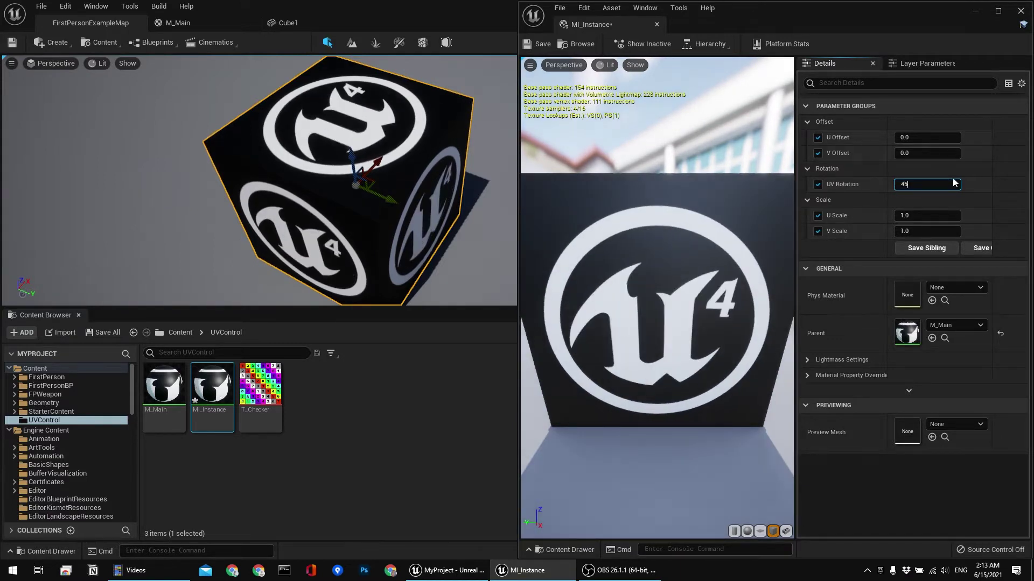
type("90")
key("Return")
type("60")
key("Return")
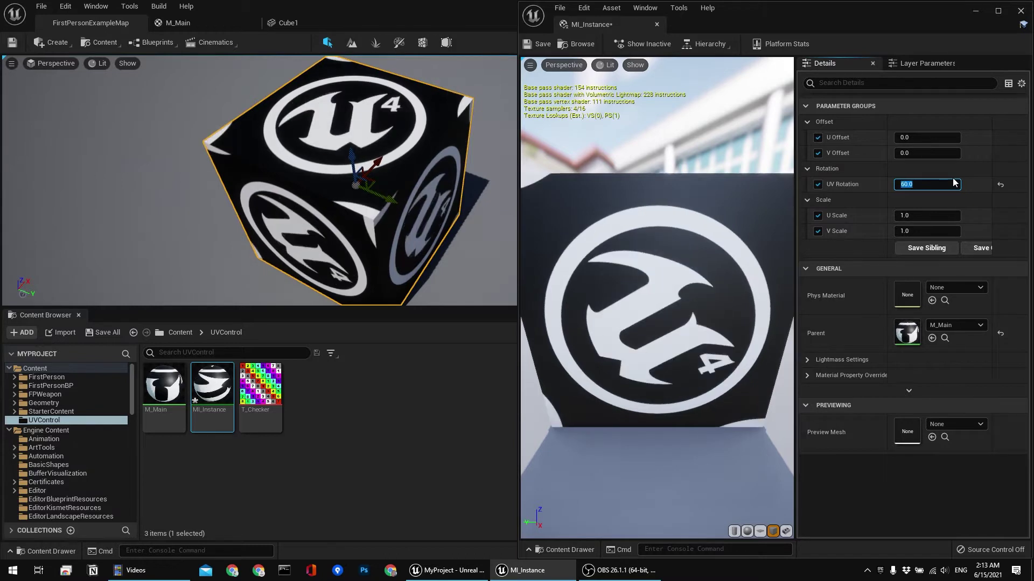
type("135")
key("Return")
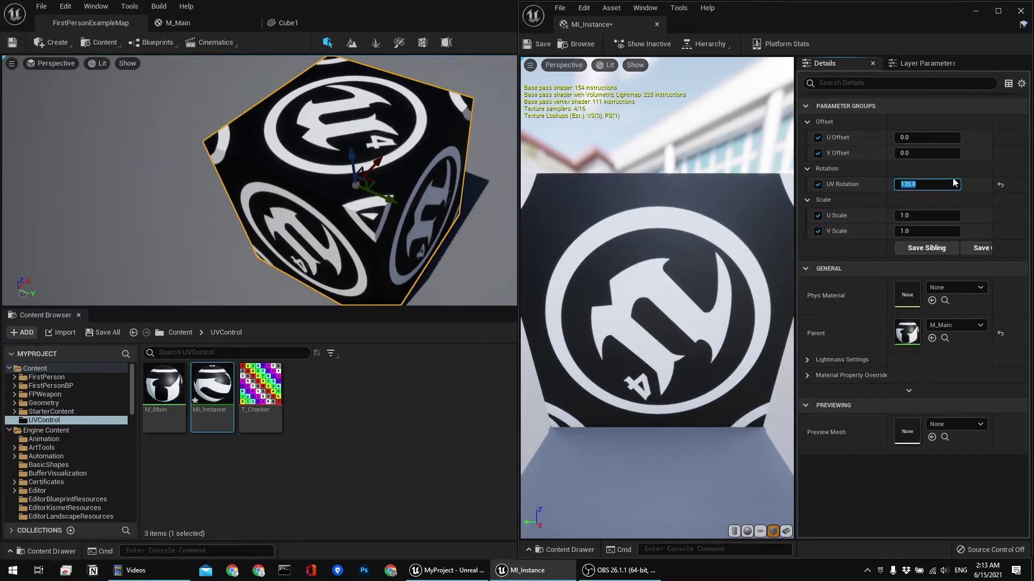
type("110")
key("Return")
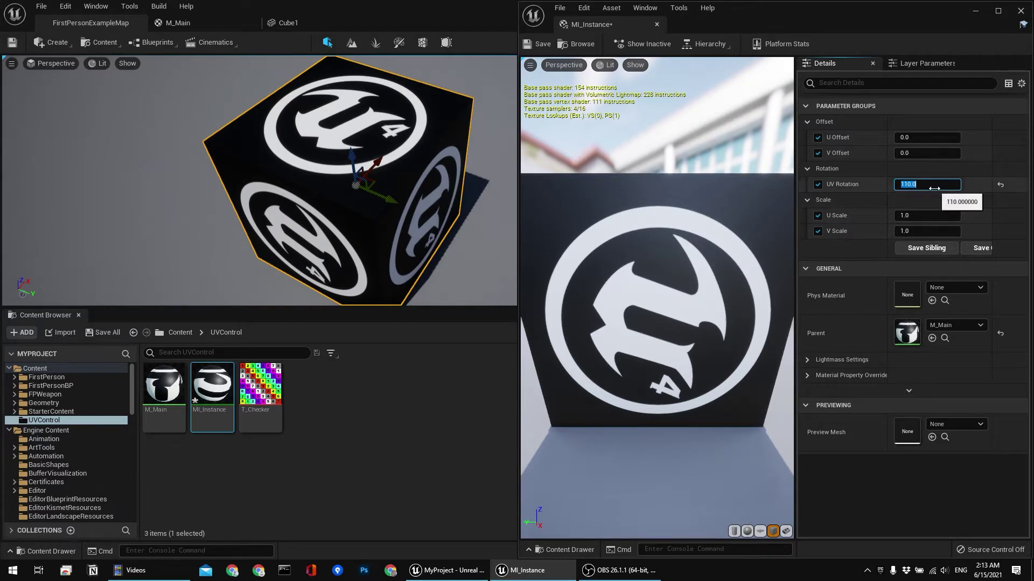
Try a U Scale of 2, reset the UV Rotation to its default, and set the V Scale to 2 as well
key("Tab")
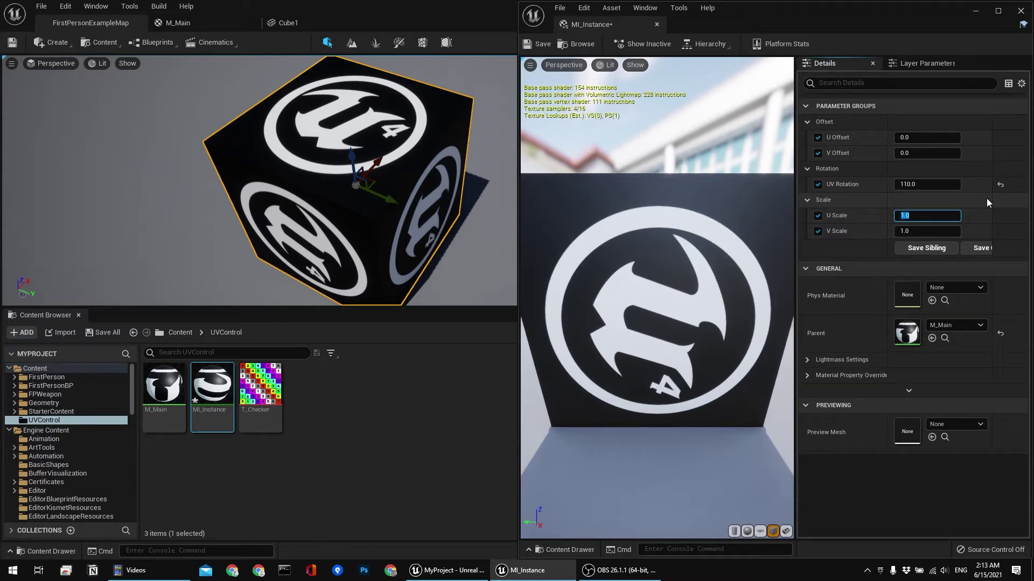
type("2")
key("Return")
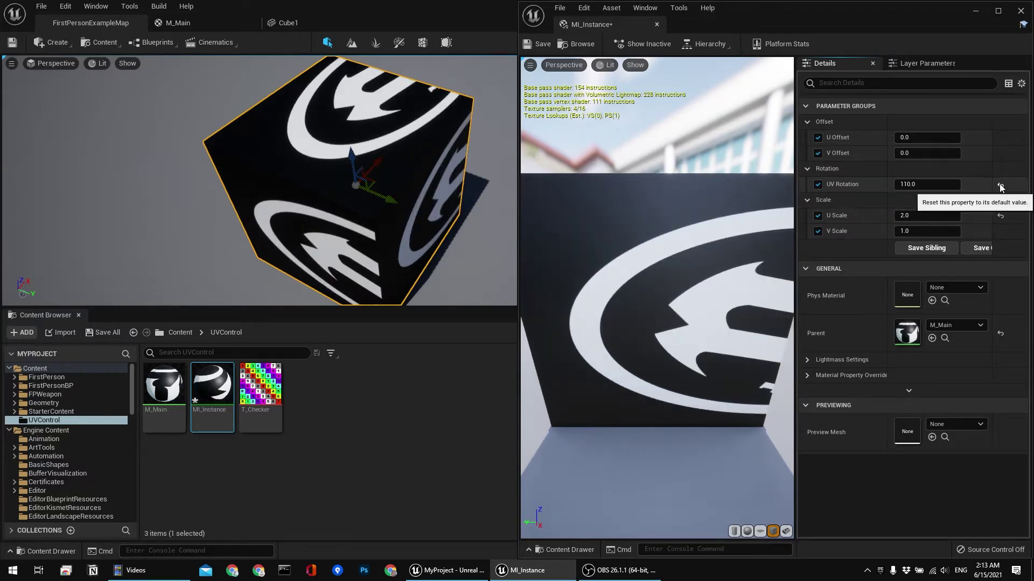
left_click(1000, 186)
left_click(945, 230)
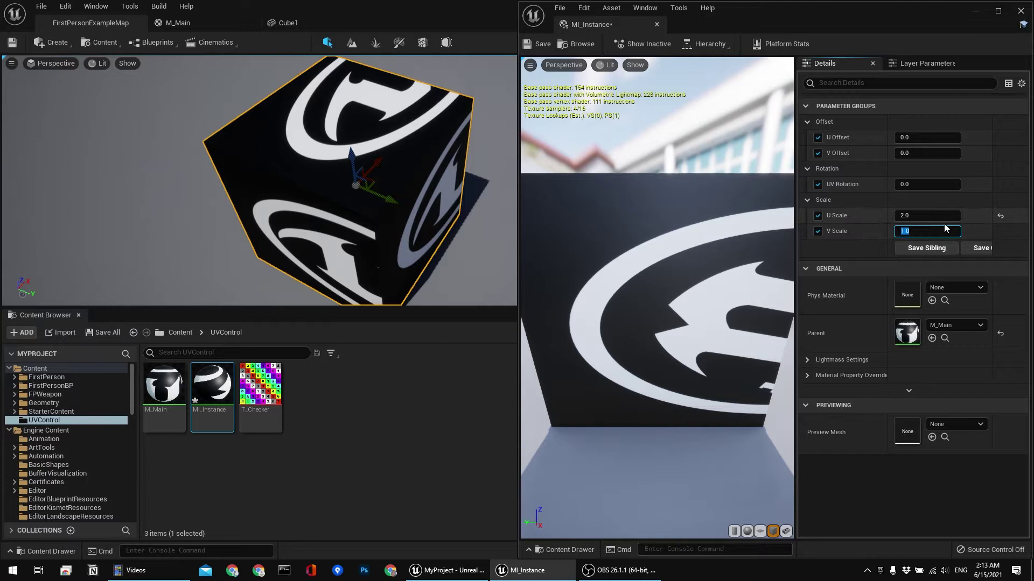
type("2")
key("Return")
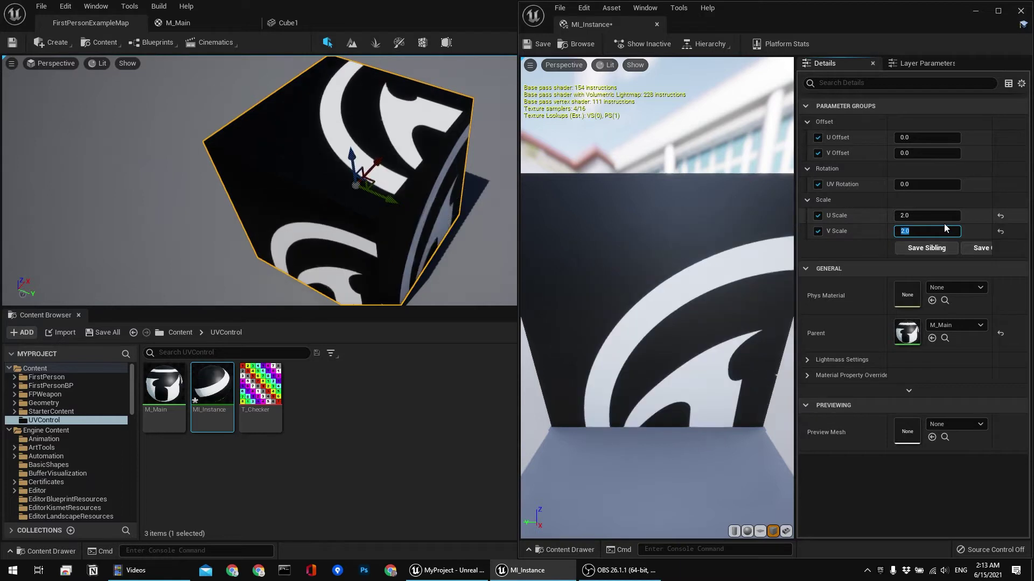
Set both the U Scale and the V Scale of MI_Instance to 0.5
left_click(906, 215)
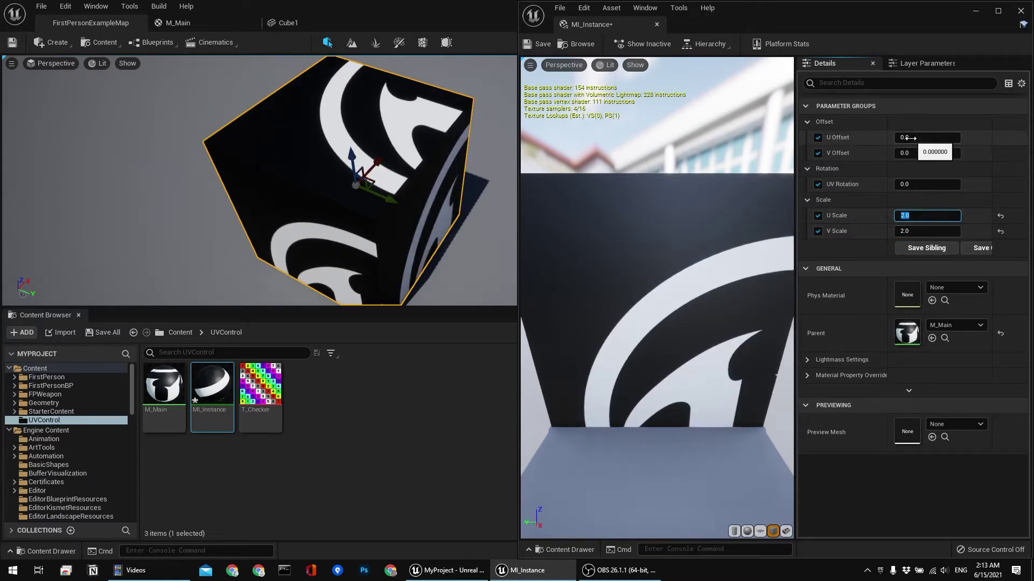
left_click(915, 217)
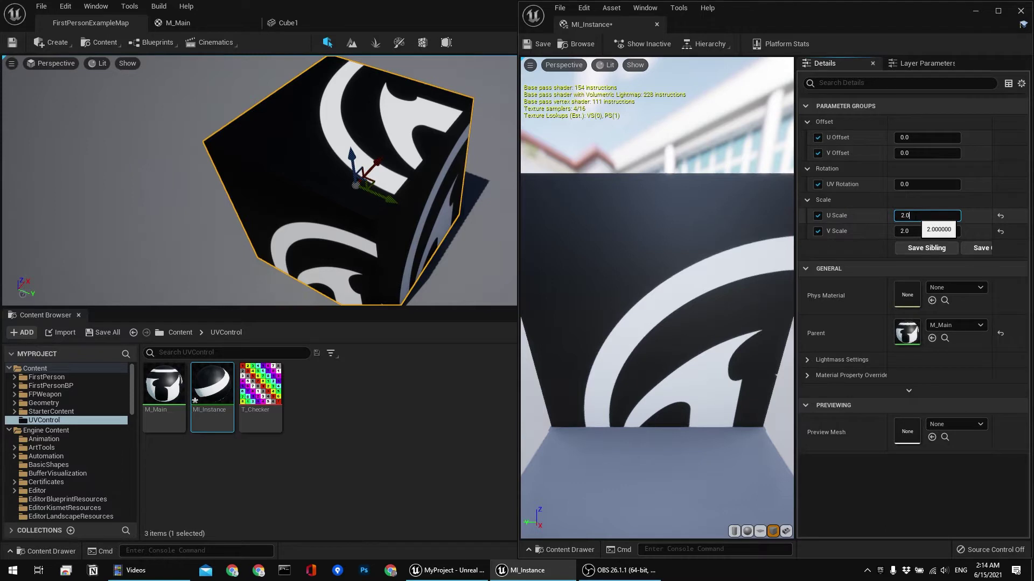
key("ctrl+a")
type("0.5")
key("Return")
key("Tab")
type("0.5")
key("Return")
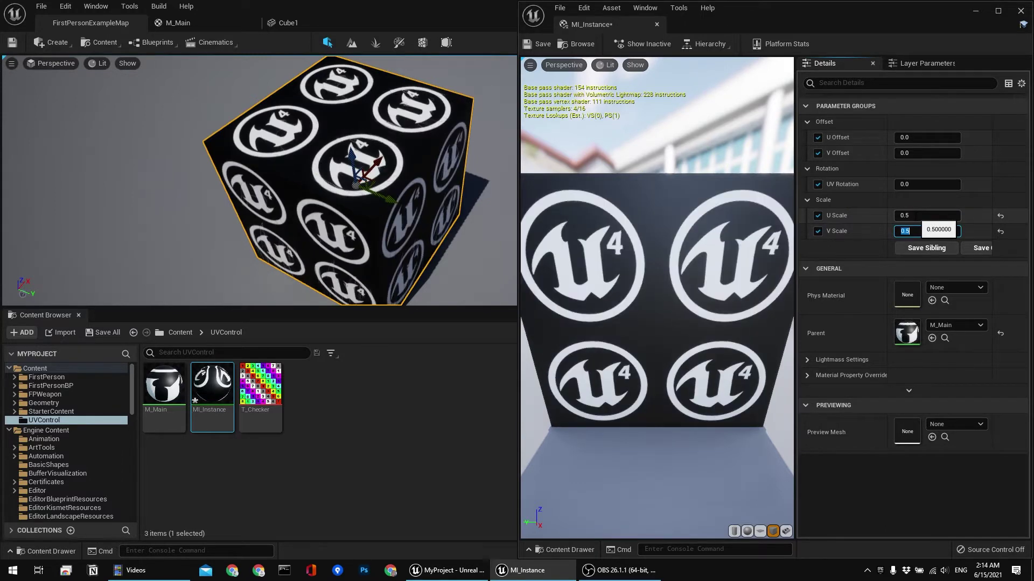
Set the U Offset of MI_Instance to 0.25 and the V Offset to 0.5
key("Tab")
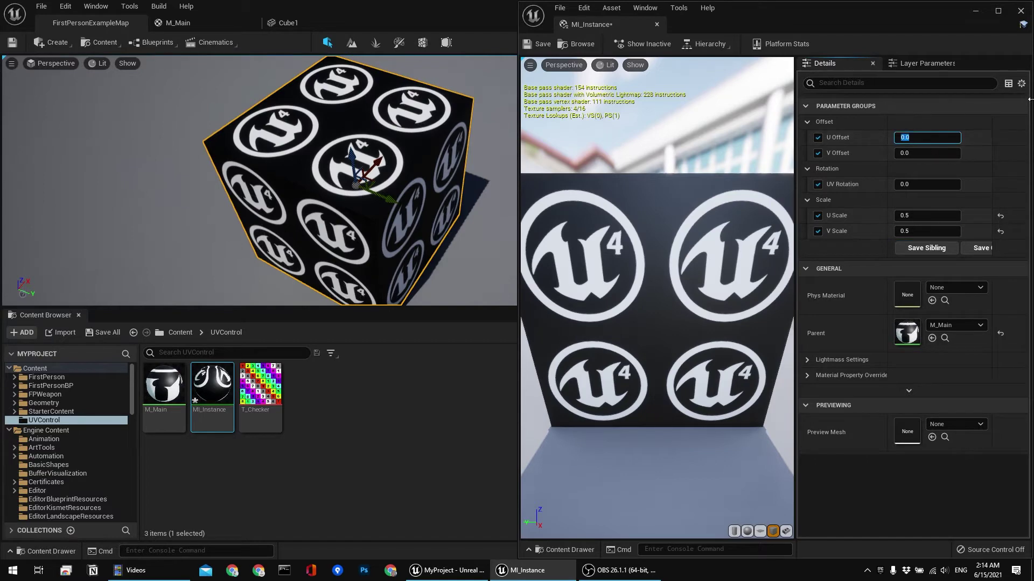
type("0.25")
key("Return")
key("Tab")
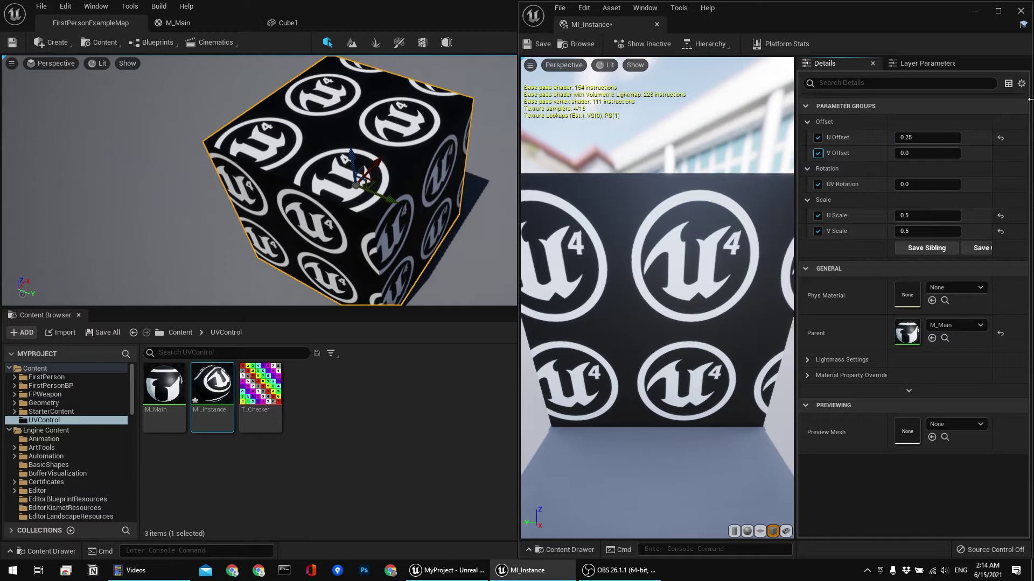
key("Tab")
type("0.5")
key("Return")
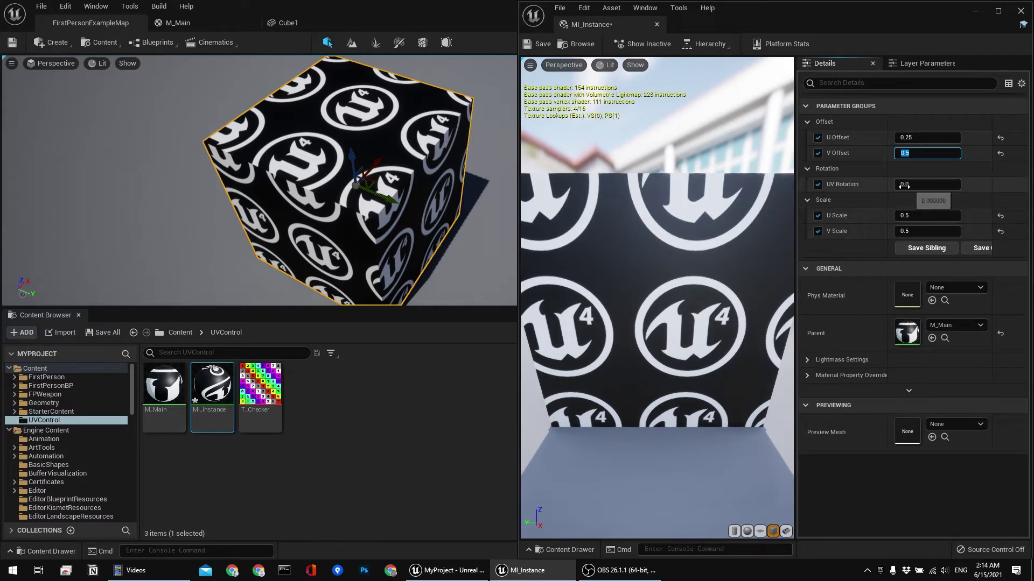
Adjust the UV Rotation of MI_Instance slightly, try 45, and set it to 90
left_click_drag(904, 185, 918, 185)
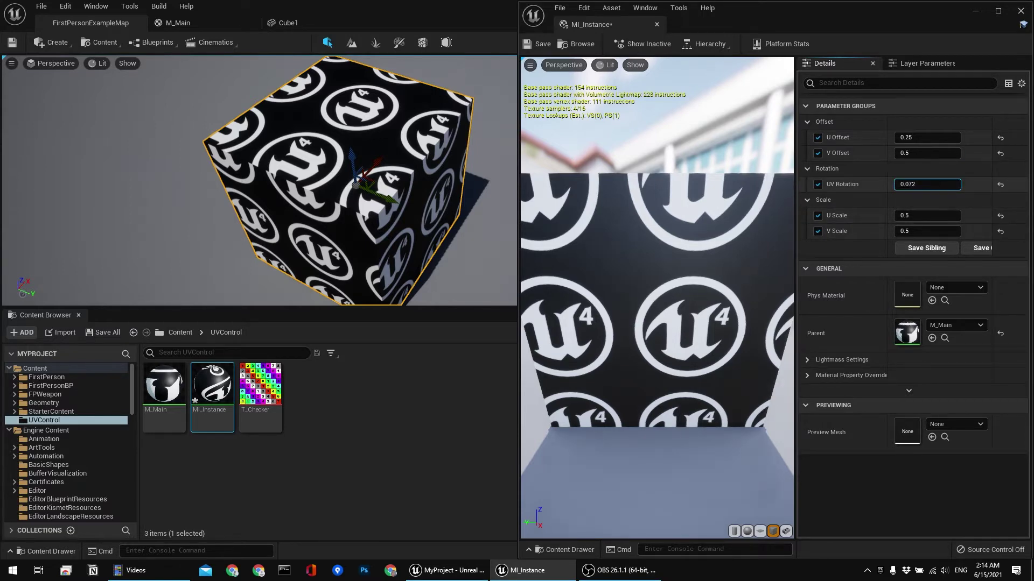
left_click(905, 184)
type("45")
key("Return")
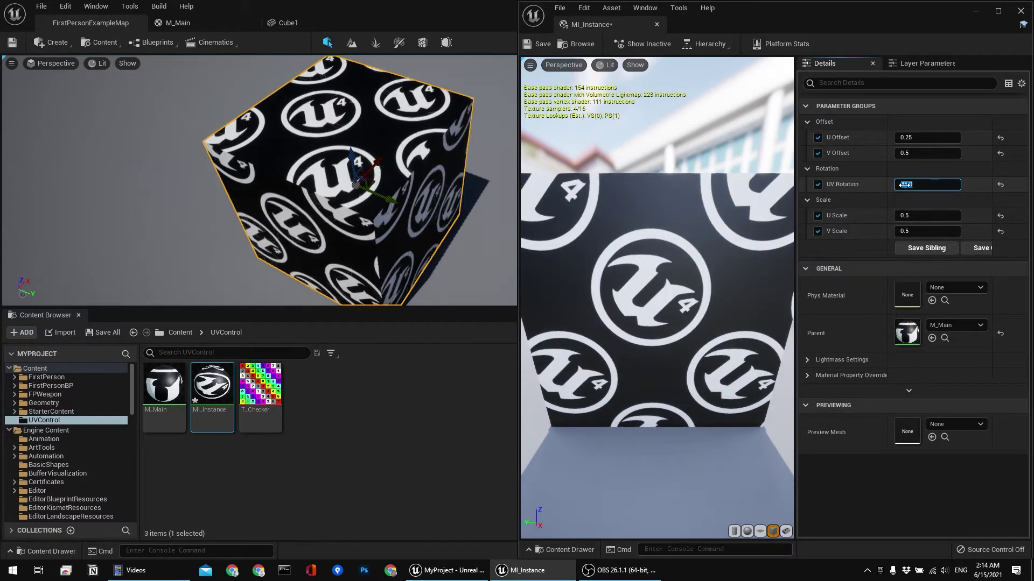
type("90")
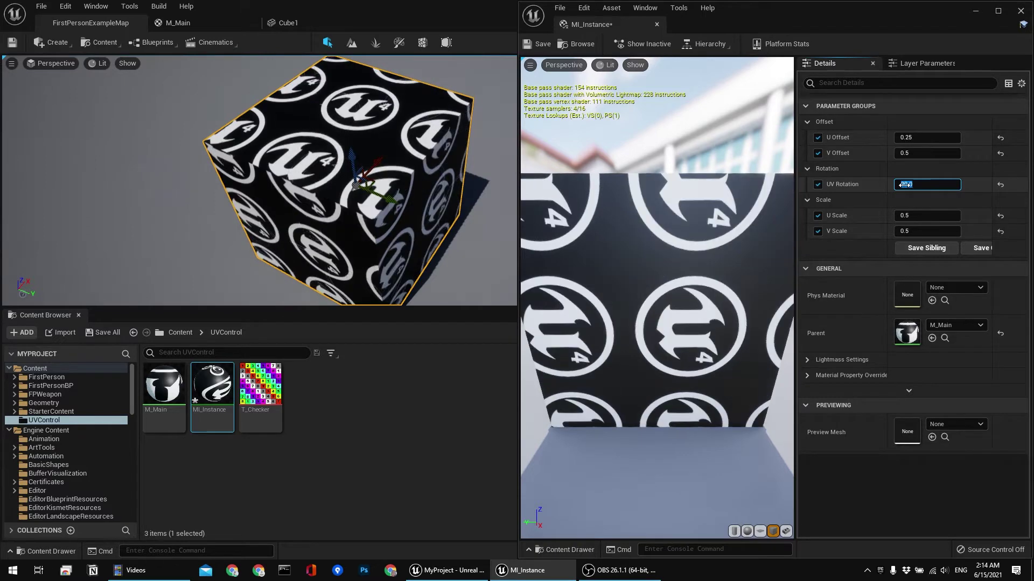
key("Return")
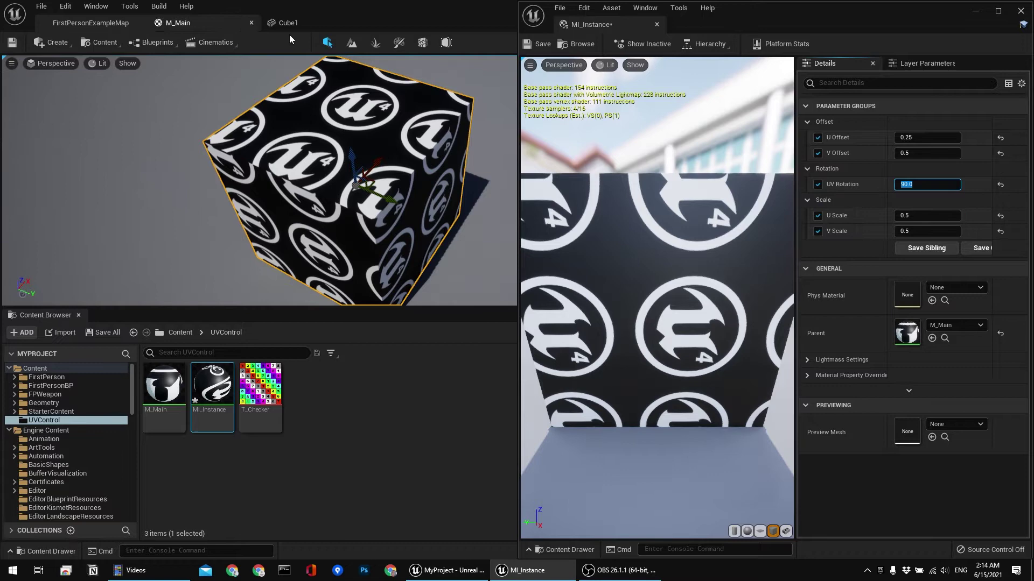
Show the M_Main material graph with MI_Instance minimized, and bring the TexCoord node and Scale group into view
left_click(205, 22)
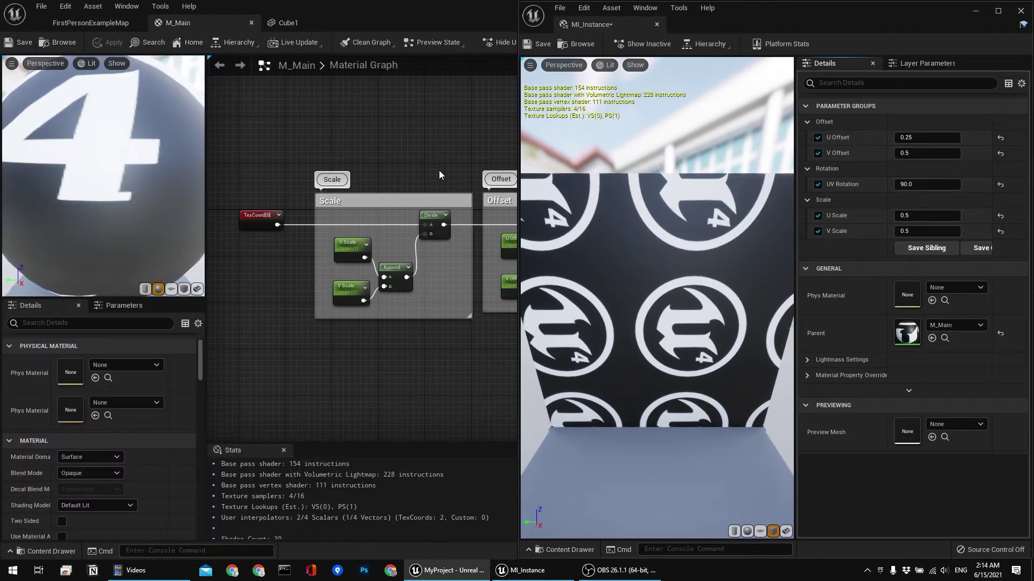
left_click(976, 12)
right_click_drag(403, 190, 441, 161)
scroll(436, 159, "up", 3)
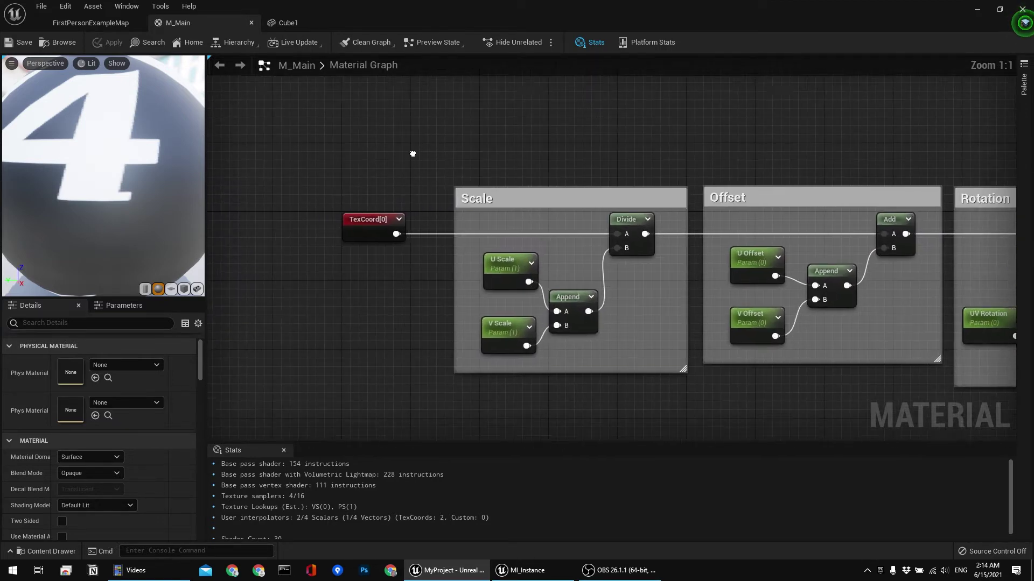
Examine the TexCoord node that feeds the Scale group and its tiling properties
left_click(388, 228)
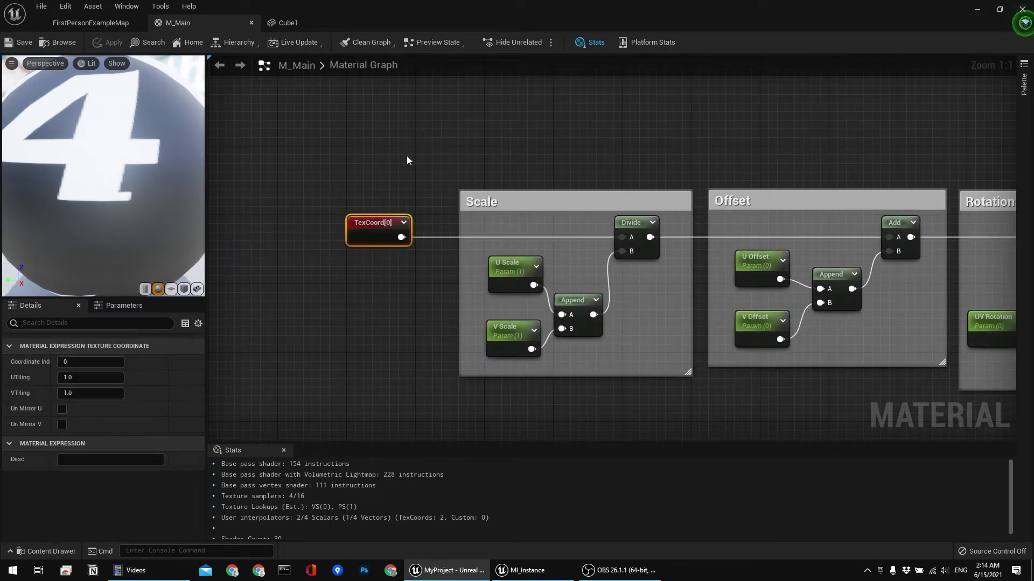
mouse_move(406, 157)
right_mouse_down()
mouse_move(389, 192)
mouse_move(423, 160)
right_mouse_up()
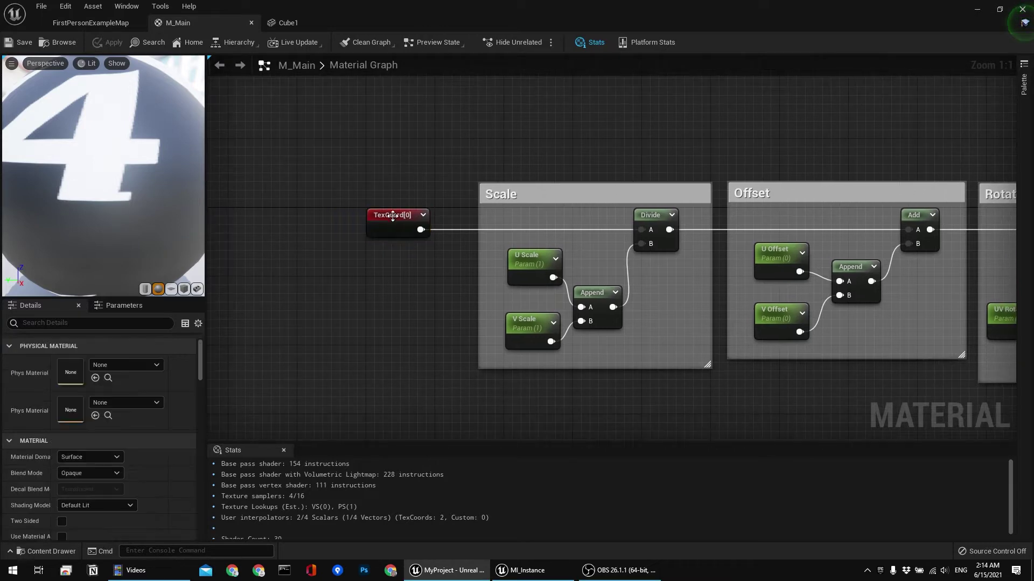
left_click(398, 170)
left_click(393, 214)
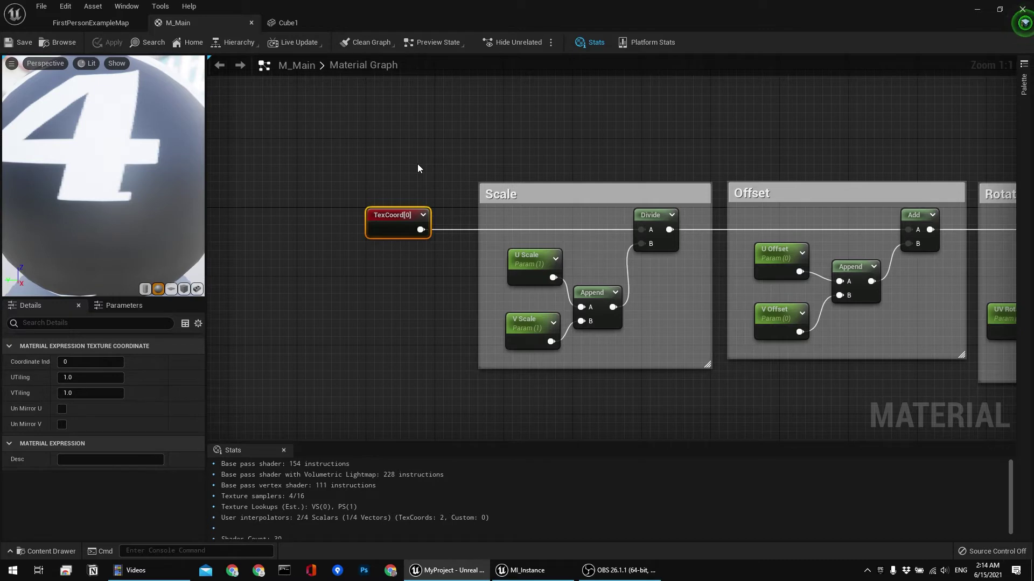
left_click(416, 164)
right_click_drag(434, 158, 387, 158)
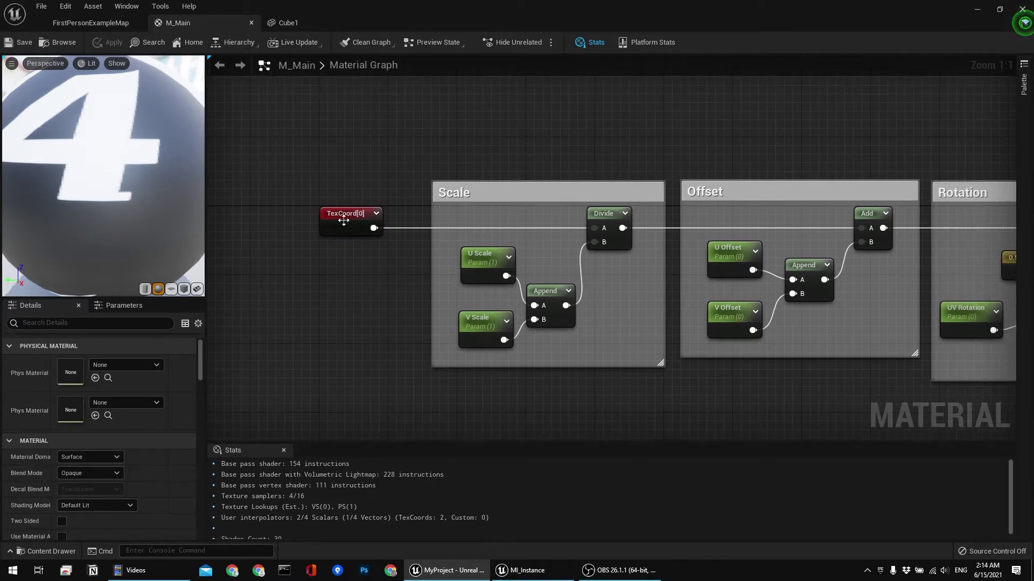
left_click(342, 224)
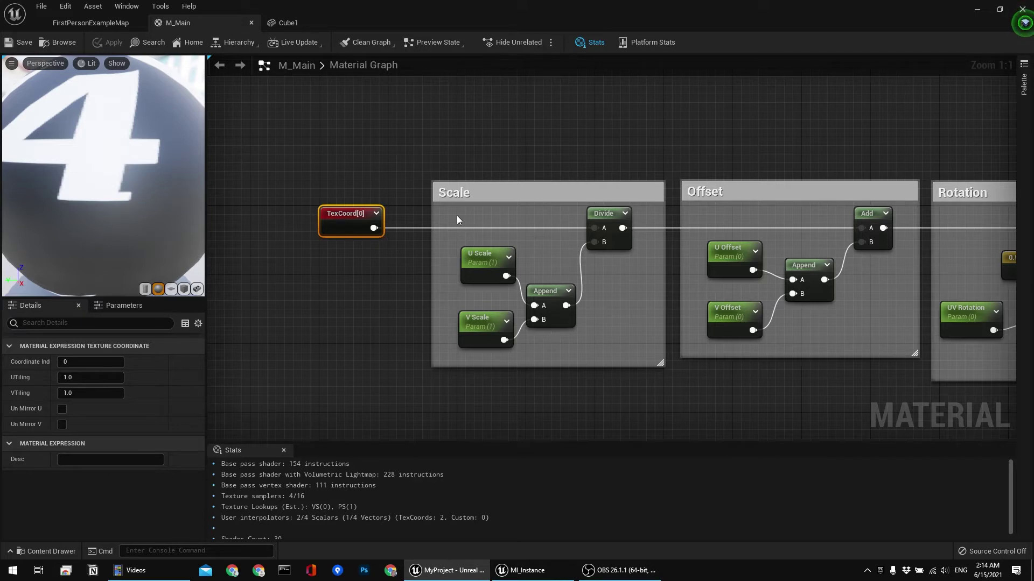
Inspect the TexCoord node's coordinate index and tiling settings, then clear the selection
right_click_drag(446, 201, 419, 227)
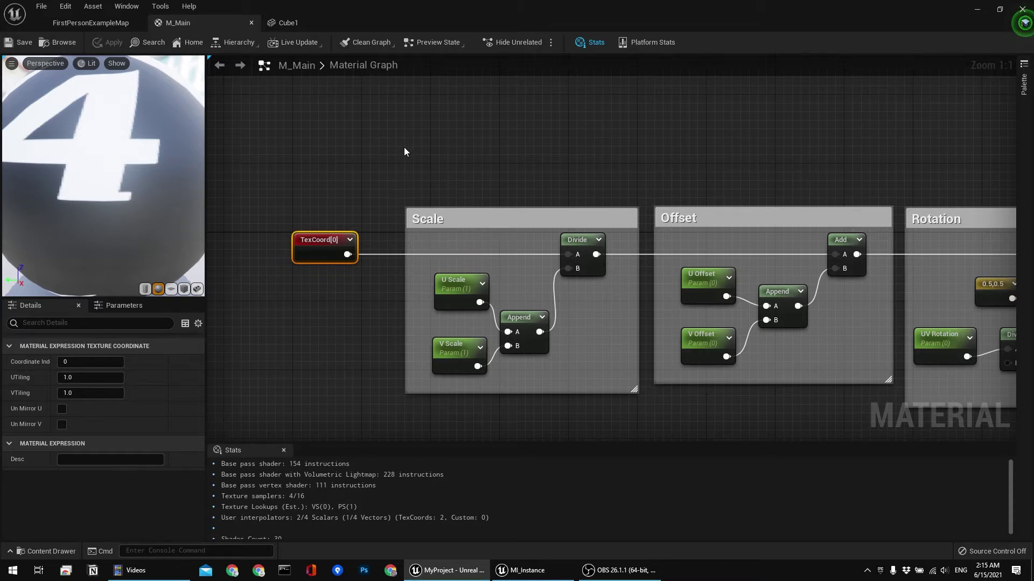
right_click_drag(504, 180, 467, 153)
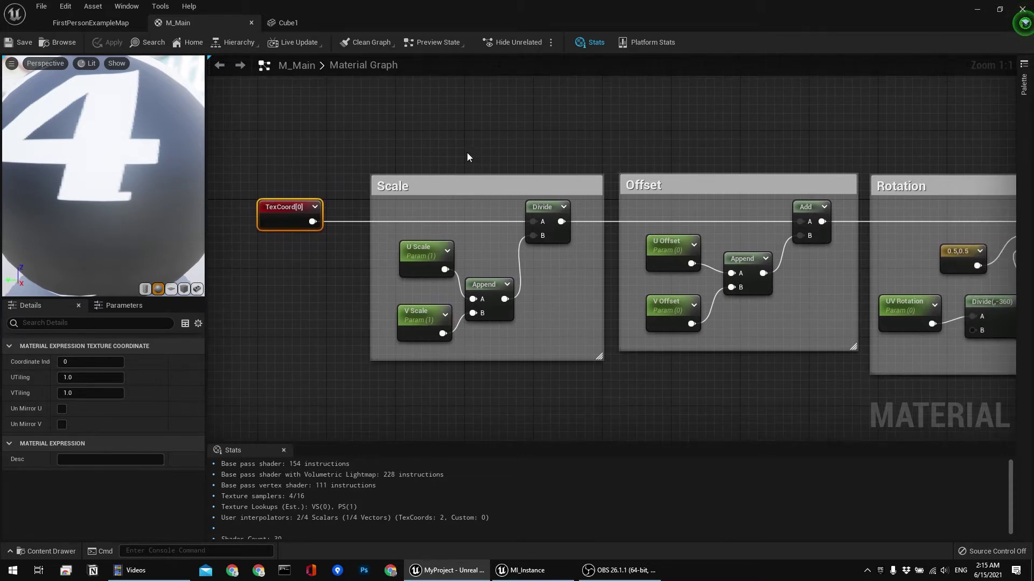
left_click(466, 151)
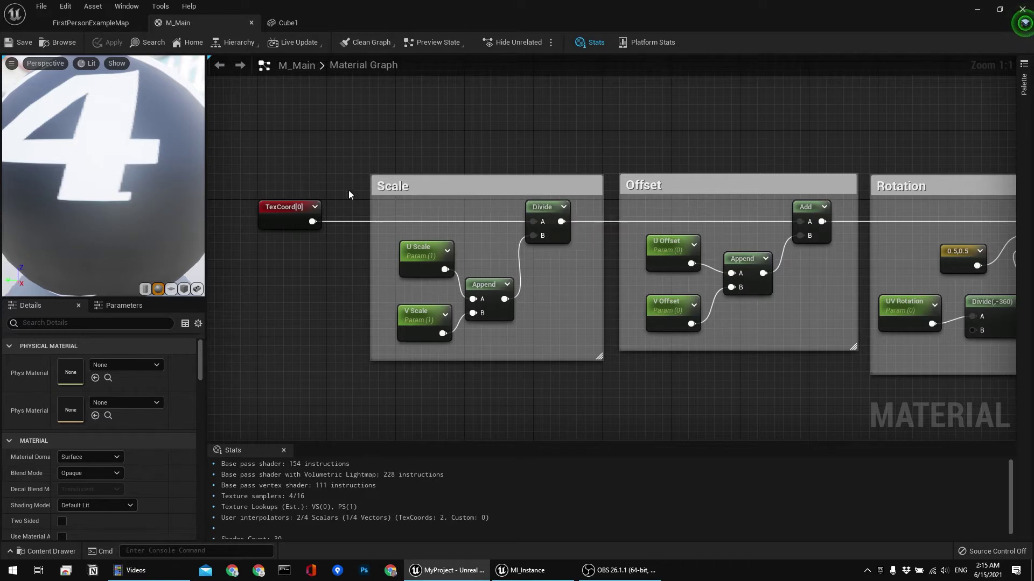
left_click(291, 206)
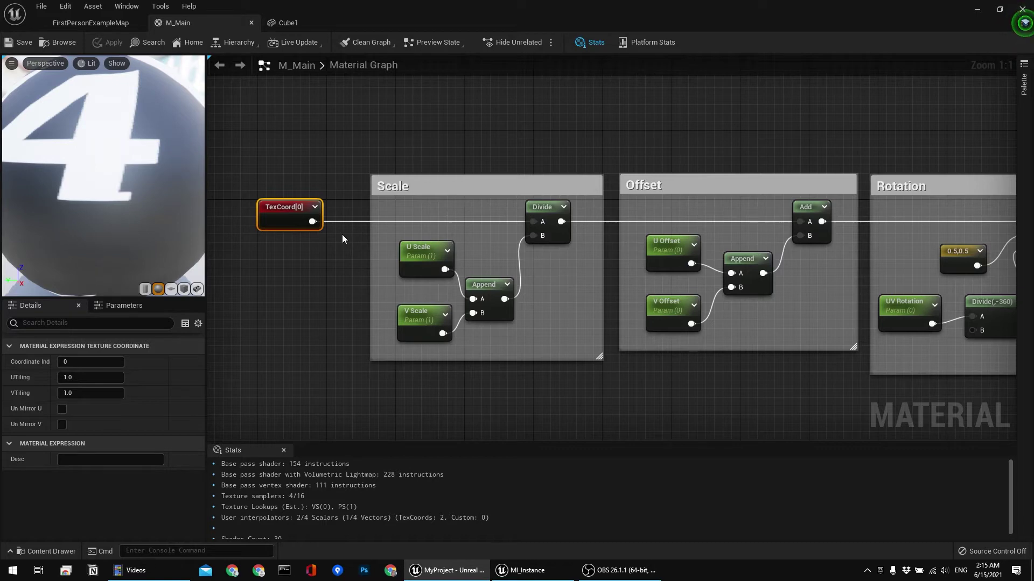
left_click(341, 234)
right_click_drag(334, 153, 322, 134)
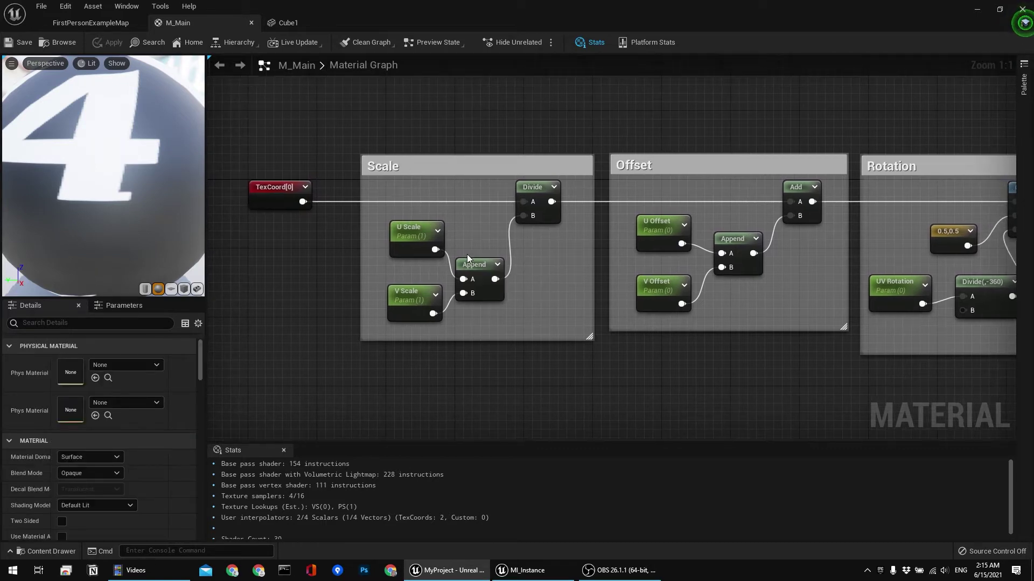
Inspect the U Scale, Divide and Append nodes inside the Scale group one by one
right_click_drag(466, 254, 535, 254)
left_click(476, 239)
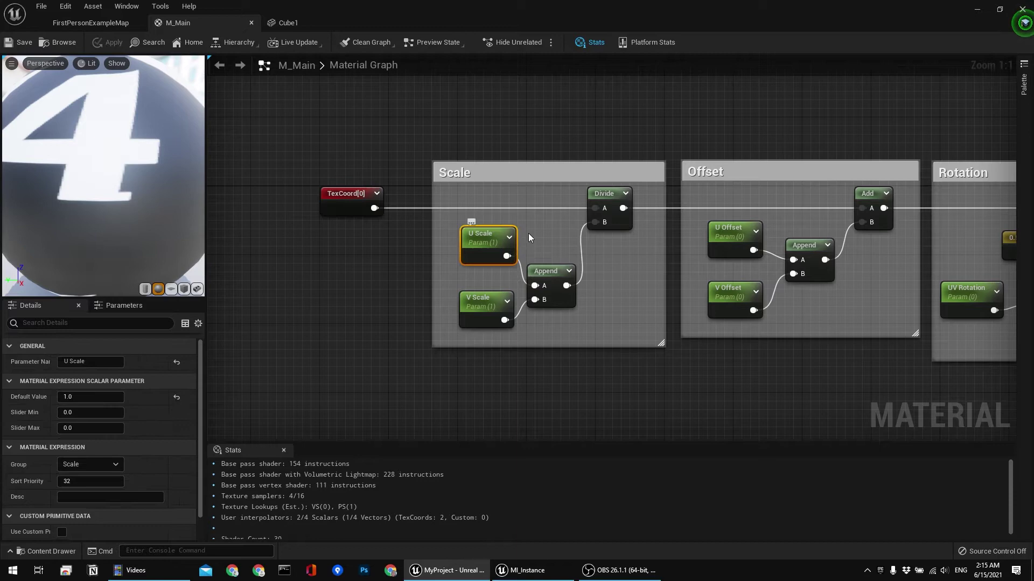
left_click(601, 194)
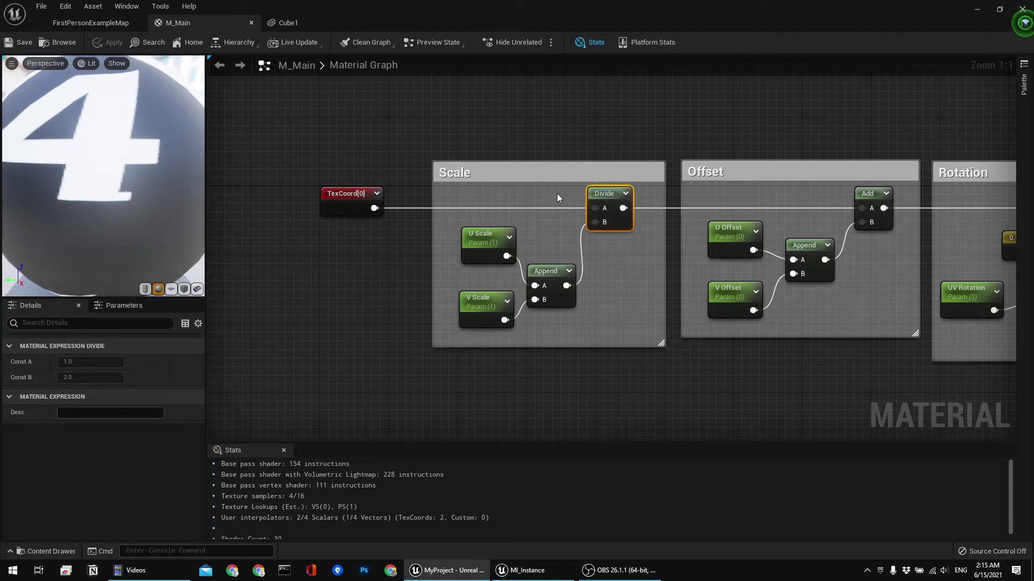
left_click(535, 243)
left_click(541, 272)
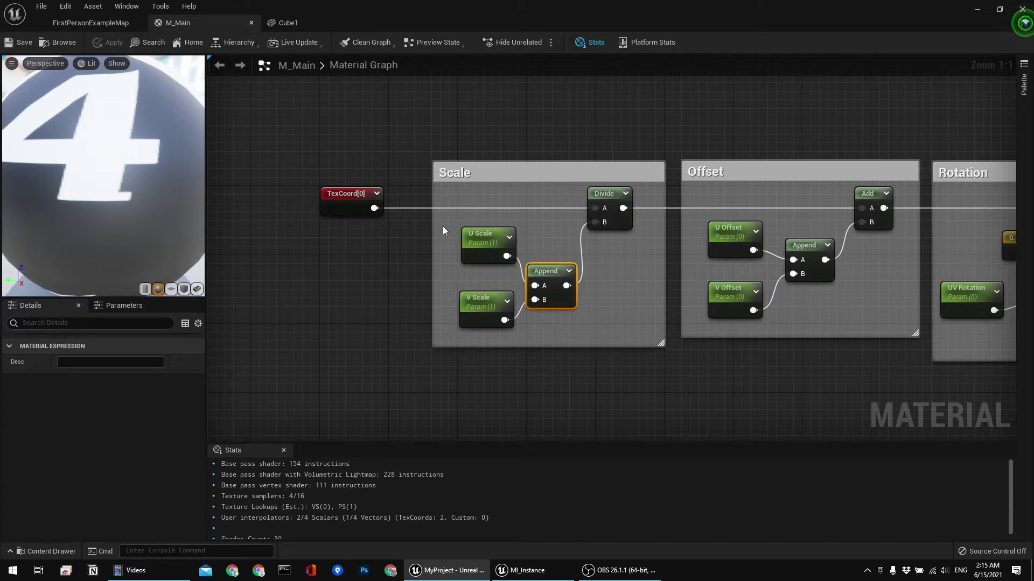
left_click_drag(443, 226, 573, 325)
left_click(547, 252)
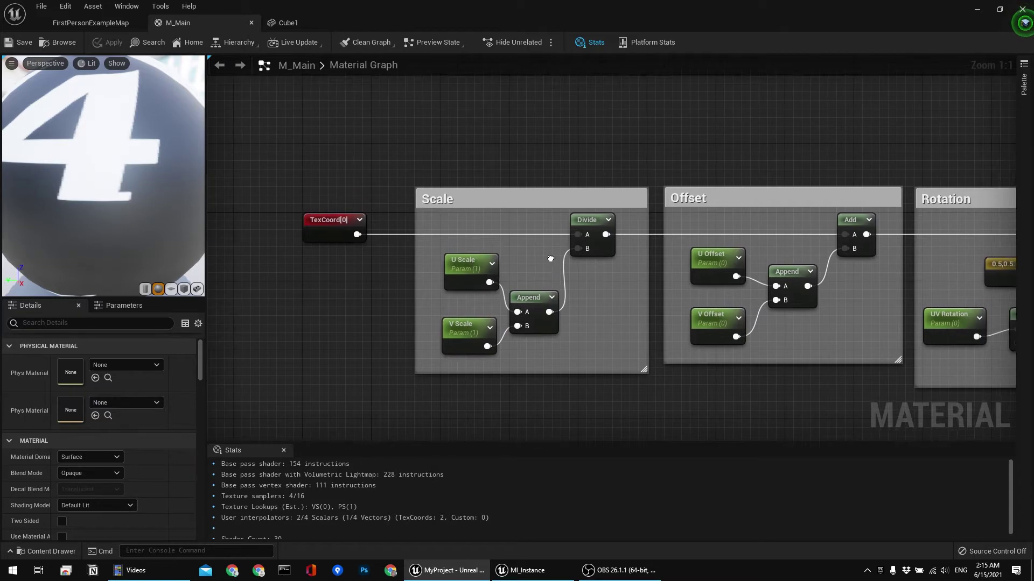
Examine the U Scale and V Scale scalar parameters and how they feed the Append node
right_click_drag(493, 237, 476, 264)
left_click(463, 264)
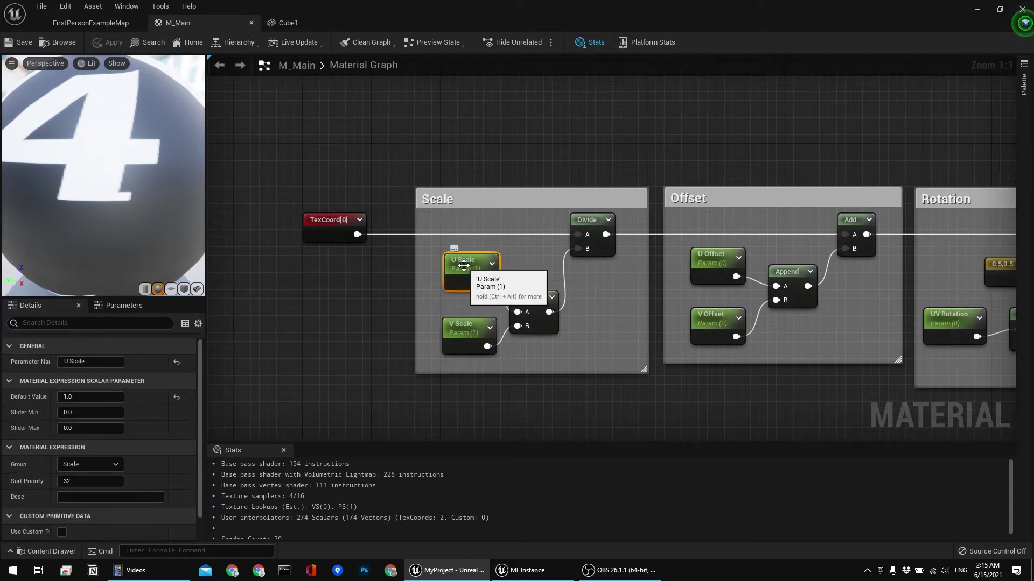
right_click_drag(469, 257, 442, 239)
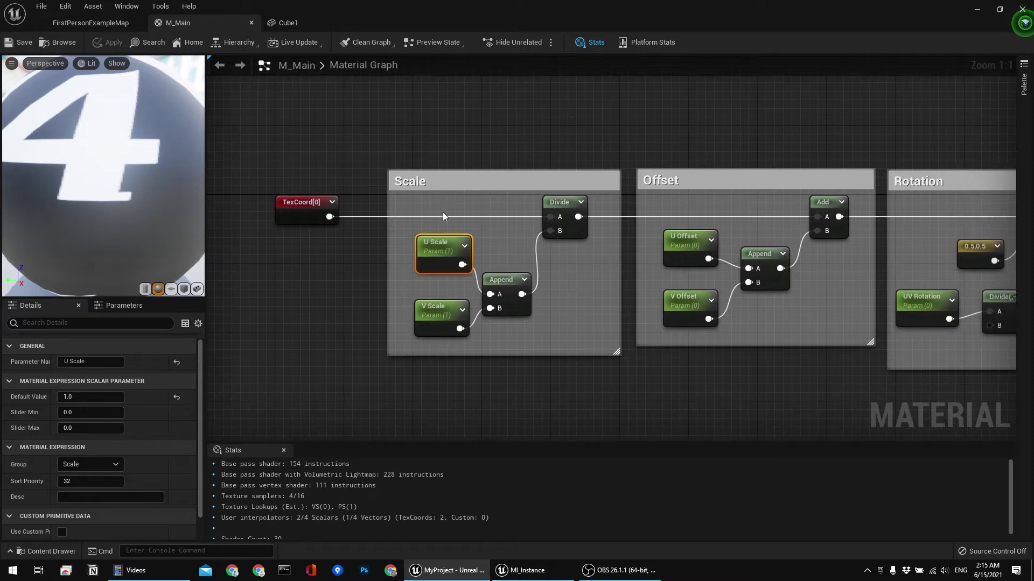
left_click(440, 161)
left_click(436, 264)
right_click_drag(506, 253, 420, 241)
left_click(403, 259)
left_click(393, 284)
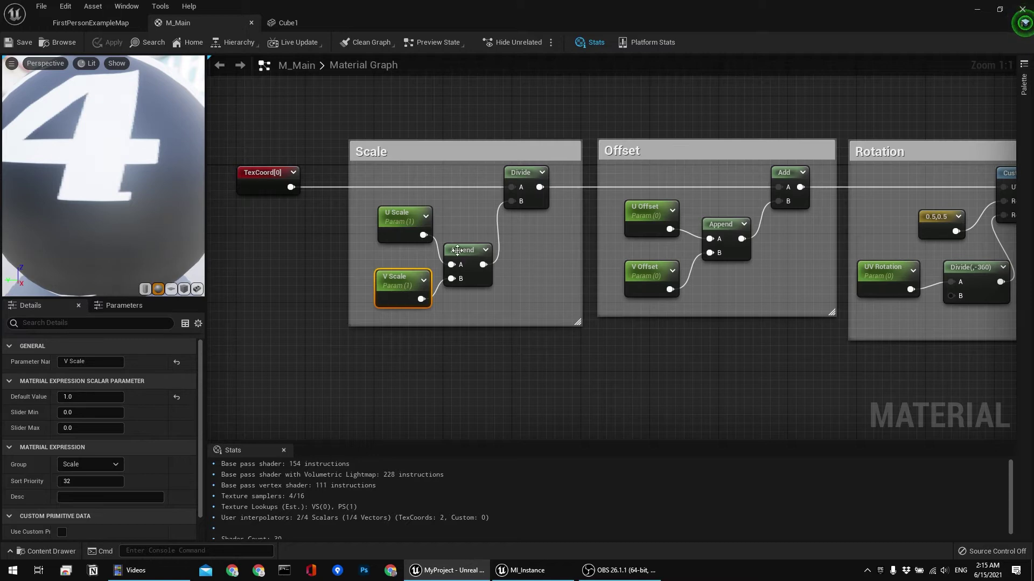
left_click(450, 228)
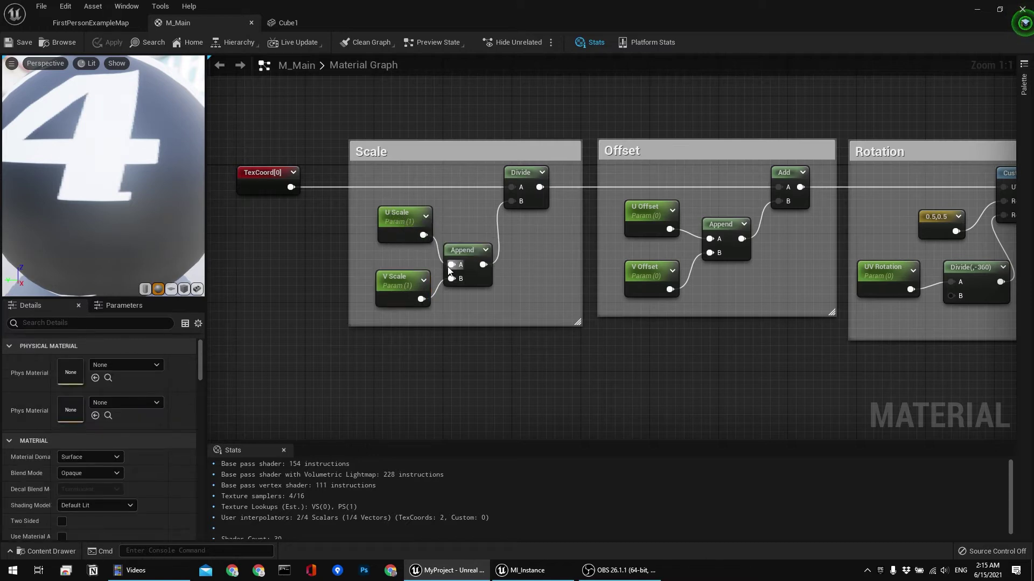
right_click_drag(463, 226, 480, 279)
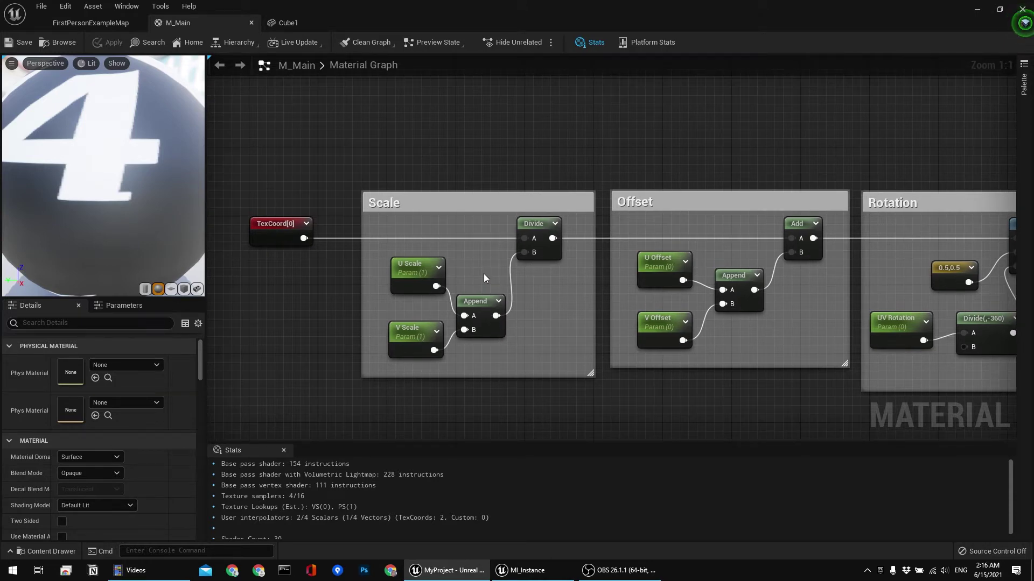
Inspect the Divide node that combines TexCoord with the appended scale, and select the whole Scale group to highlight it
mouse_move(484, 278)
right_mouse_down()
mouse_move(460, 288)
mouse_move(467, 284)
right_mouse_up()
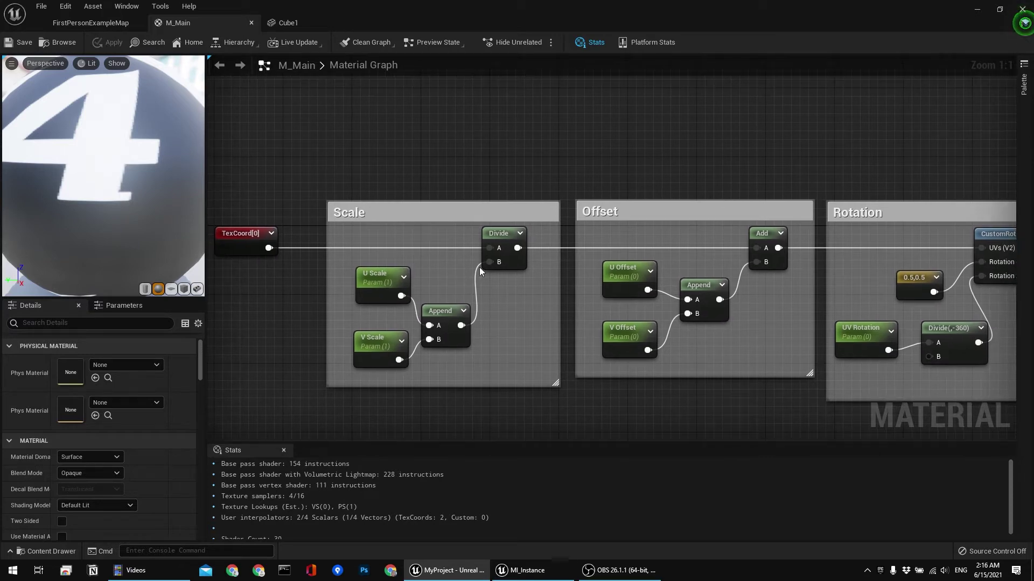
left_click(492, 231)
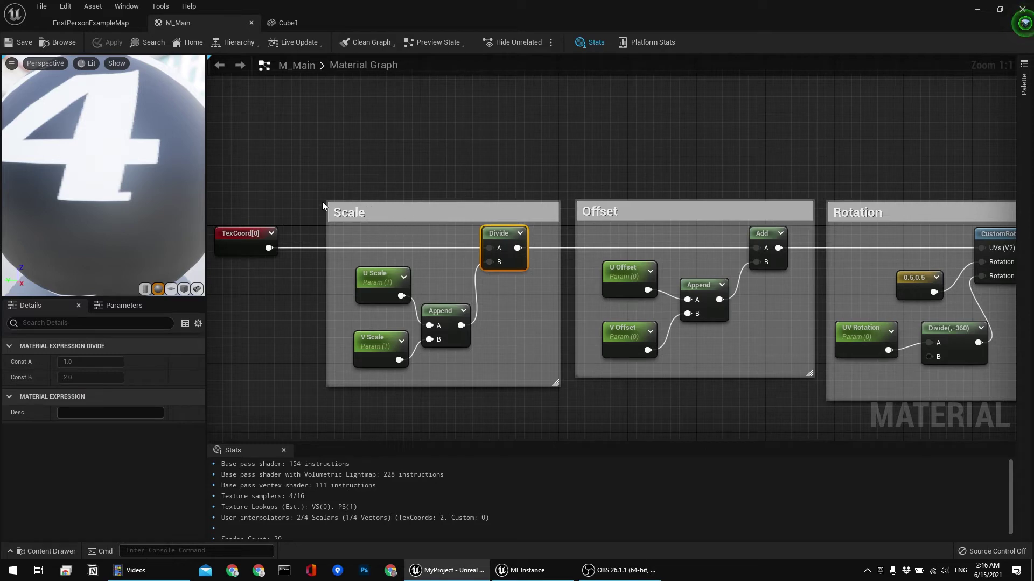
left_click_drag(320, 186, 564, 396)
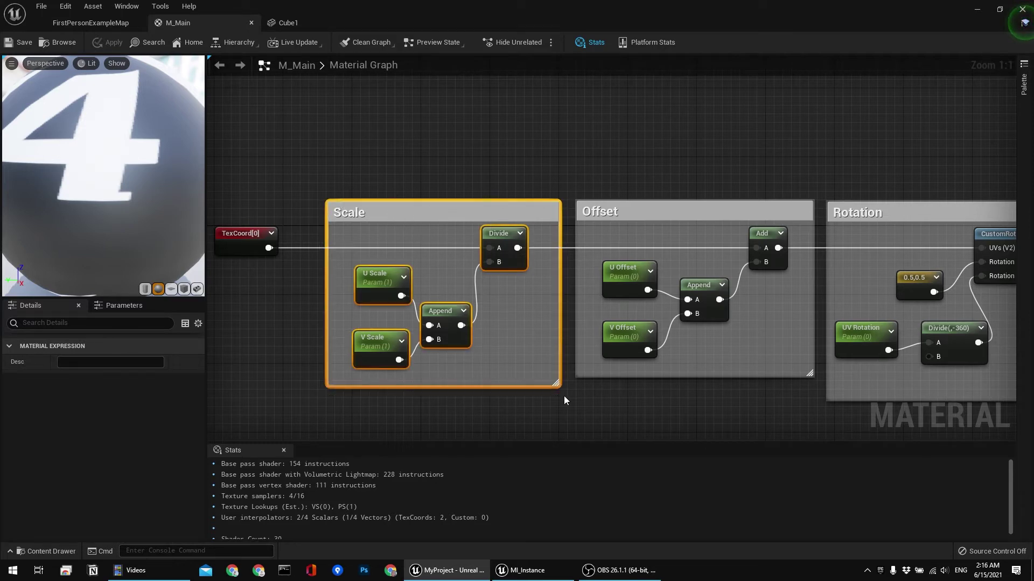
left_click(469, 128)
right_click_drag(567, 165, 485, 156)
right_click_drag(603, 254, 570, 240)
right_click_drag(547, 155, 595, 154)
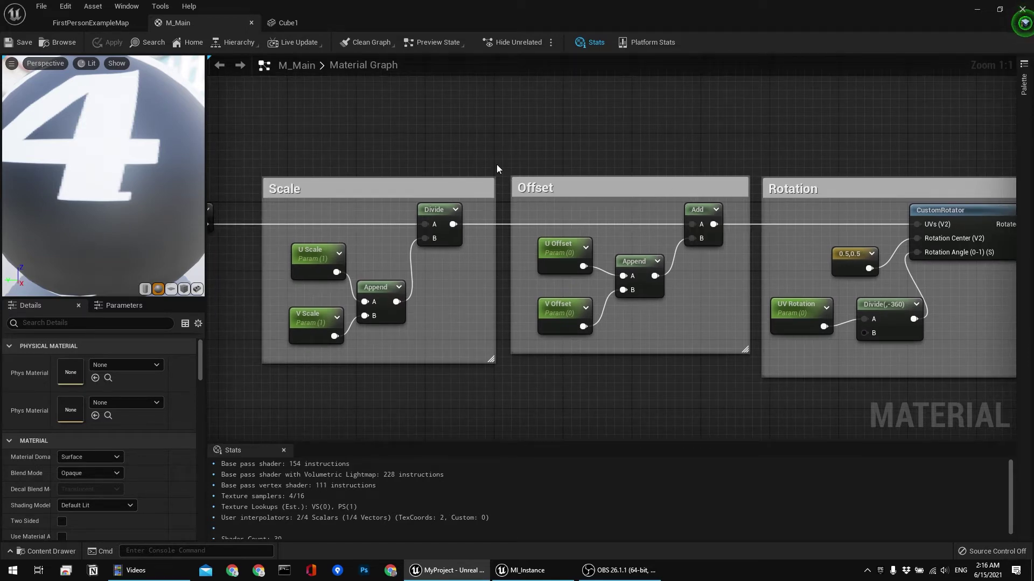
right_click_drag(497, 168, 506, 187)
left_click(449, 229)
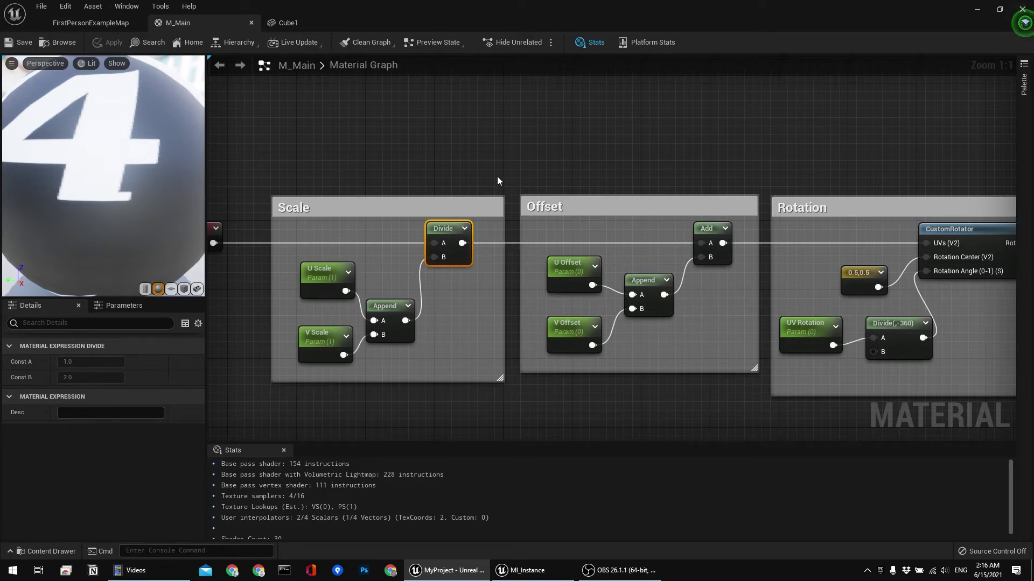
Examine the Offset group's Add and Append nodes and its U Offset and V Offset parameters
left_click(595, 154)
right_click_drag(594, 153, 554, 157)
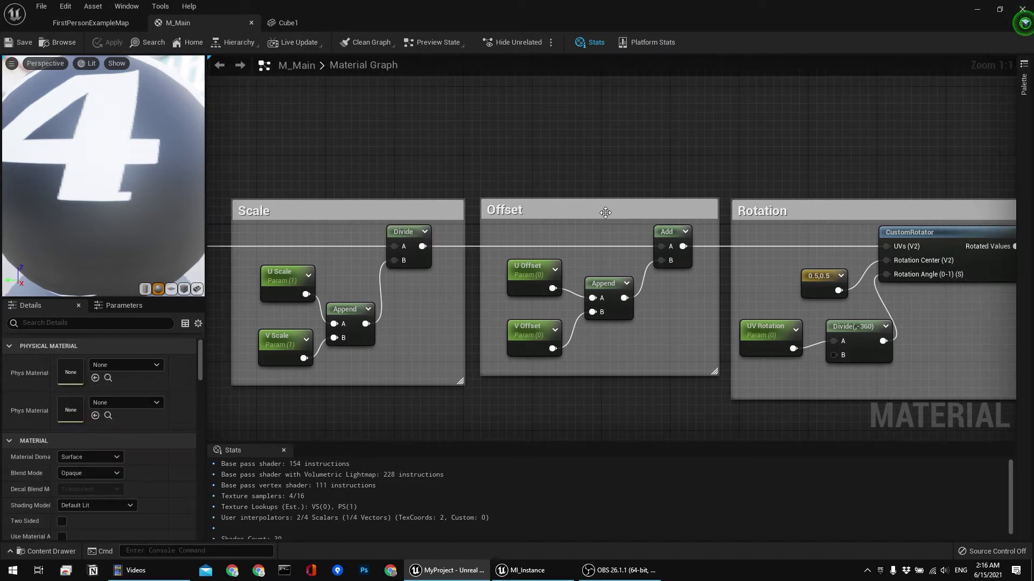
left_click(666, 231)
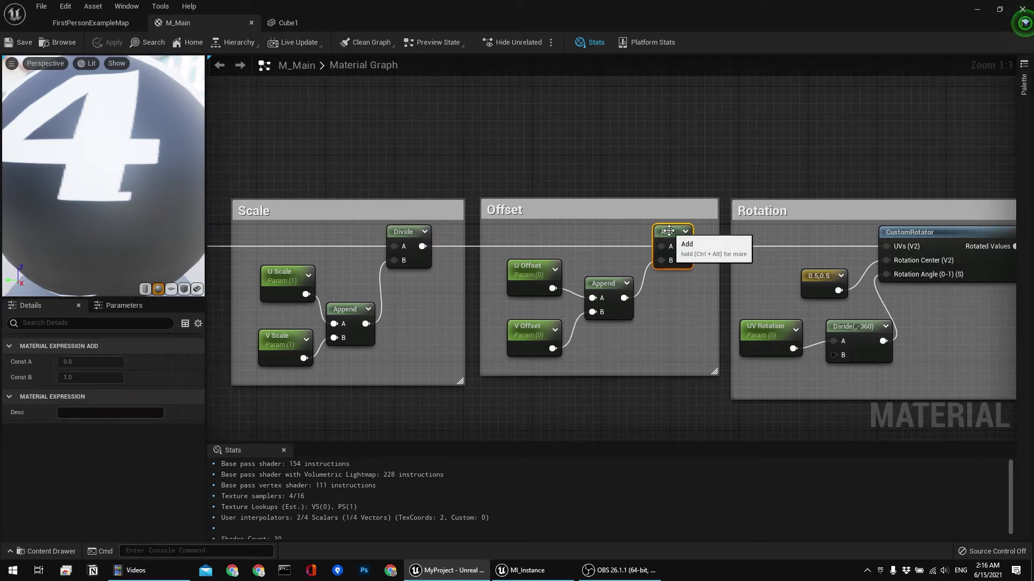
left_click(605, 288)
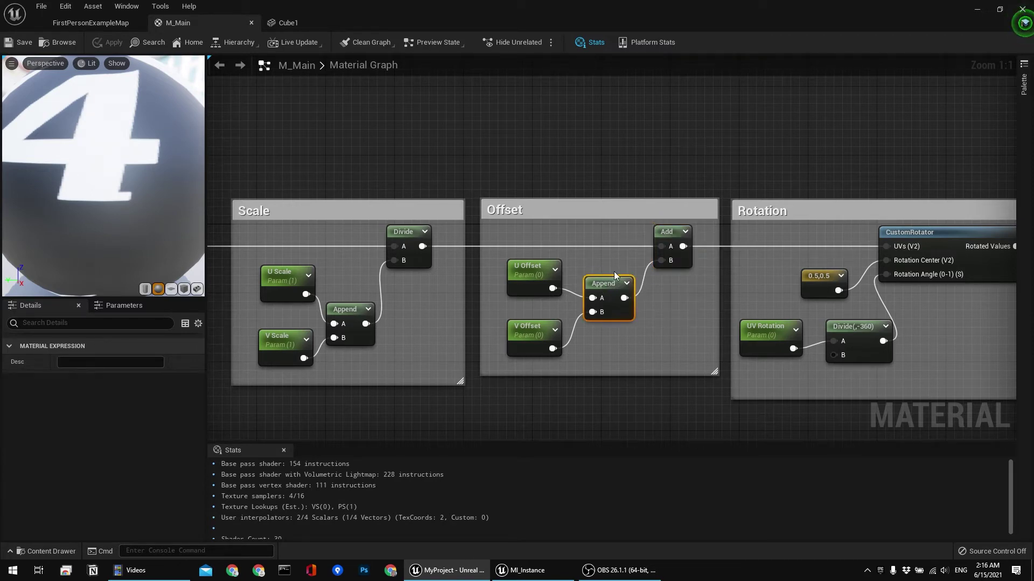
left_click(534, 272)
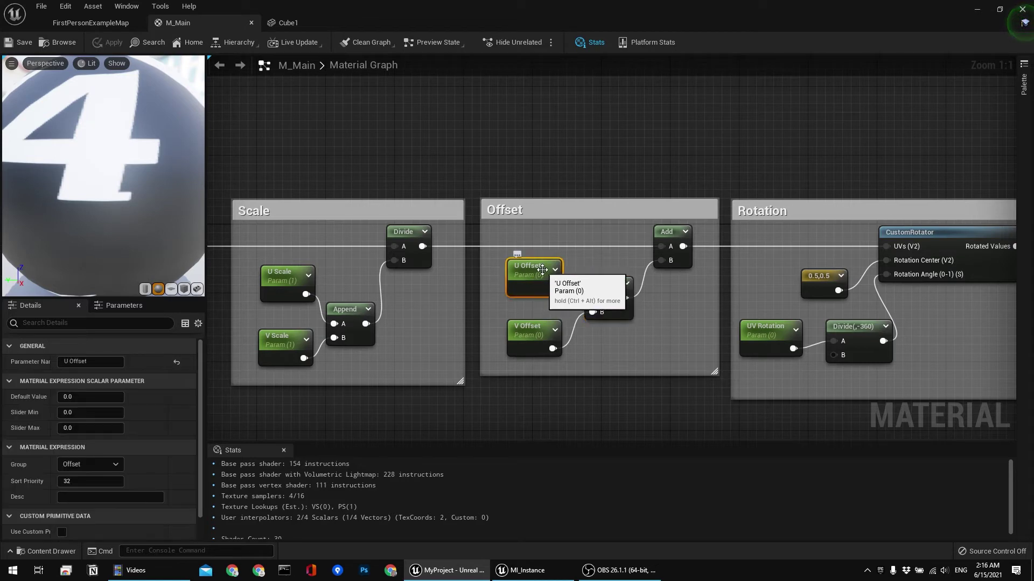
left_click(528, 331, "ctrl")
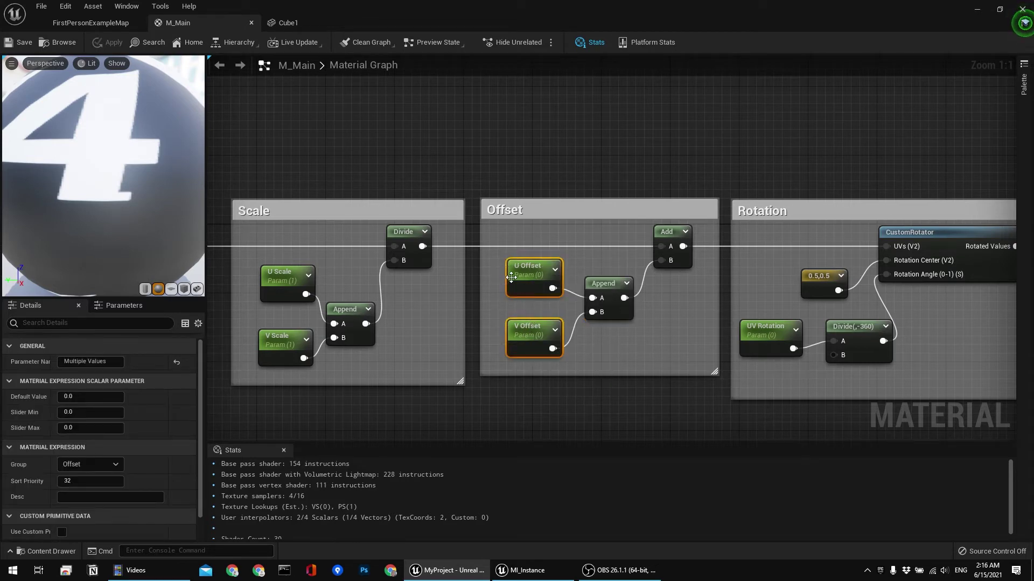
left_click(537, 314)
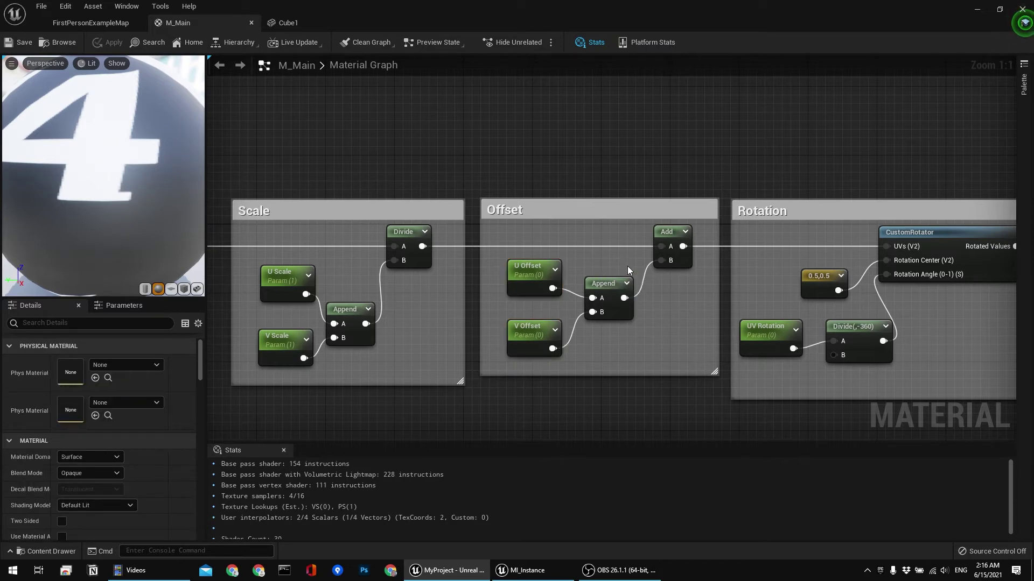
right_click_drag(635, 264, 586, 281)
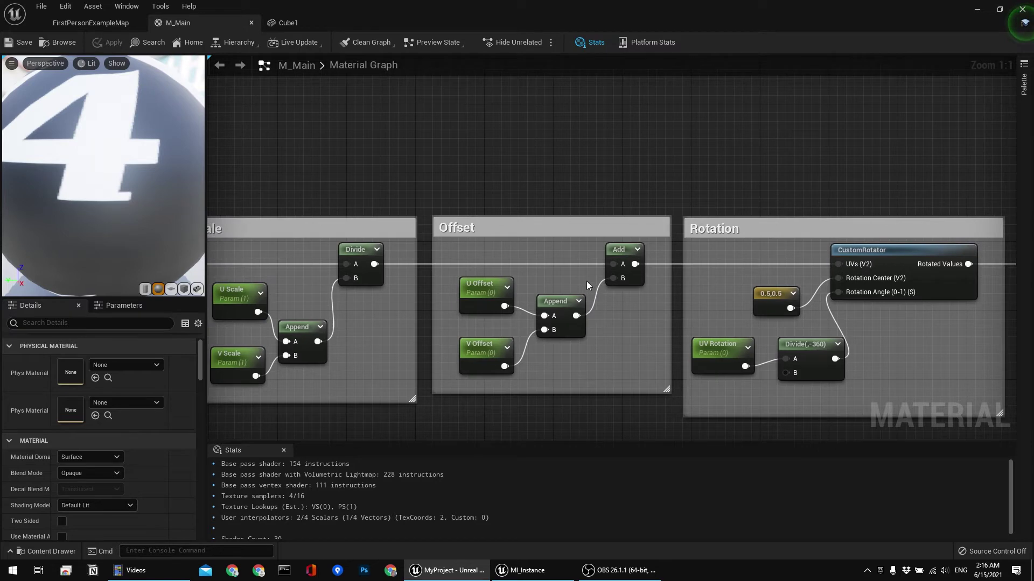
left_click(609, 248)
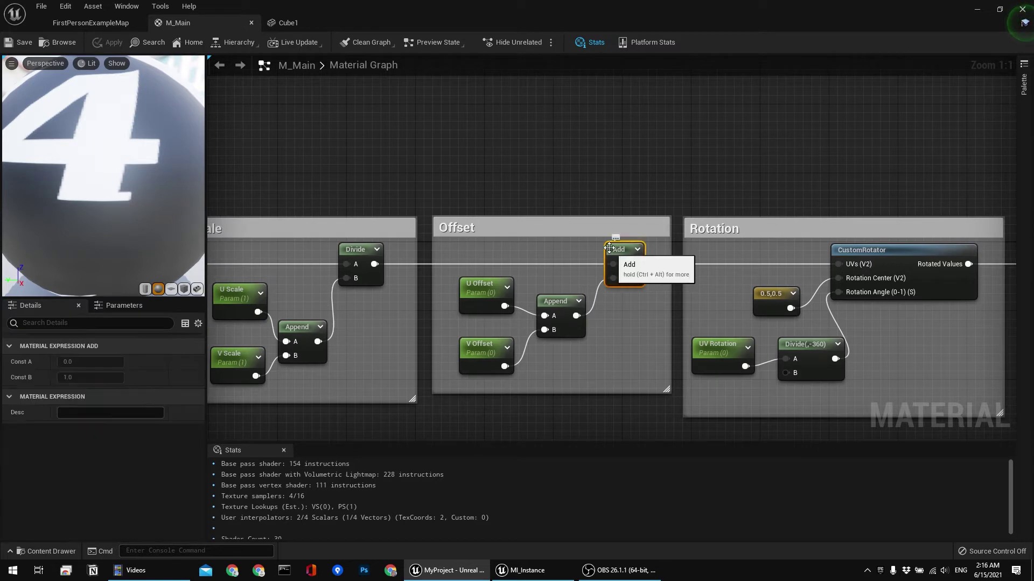
left_click(598, 193)
Add a CustomRotator node in the empty space above the Rotation group
right_click_drag(829, 200, 591, 183)
scroll(697, 168, "down", 2)
scroll(646, 184, "up", 2)
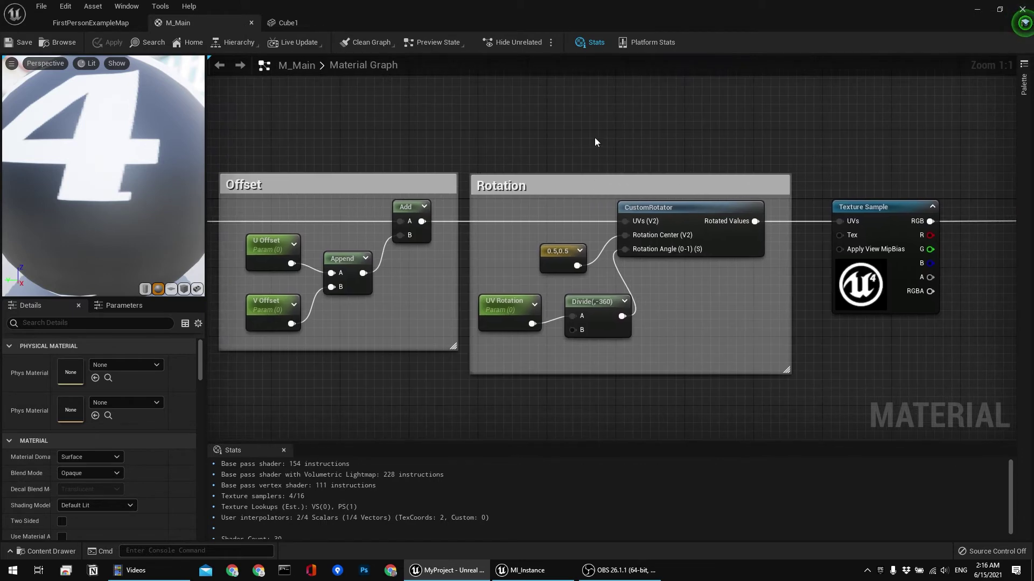
right_click_drag(594, 141, 486, 160)
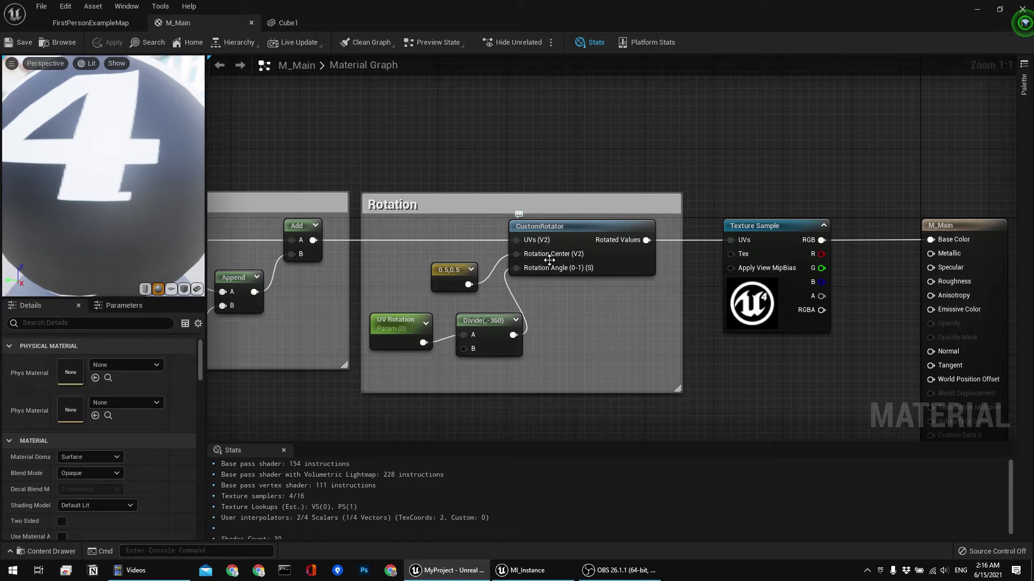
right_click_drag(511, 160, 583, 180)
right_click(562, 101)
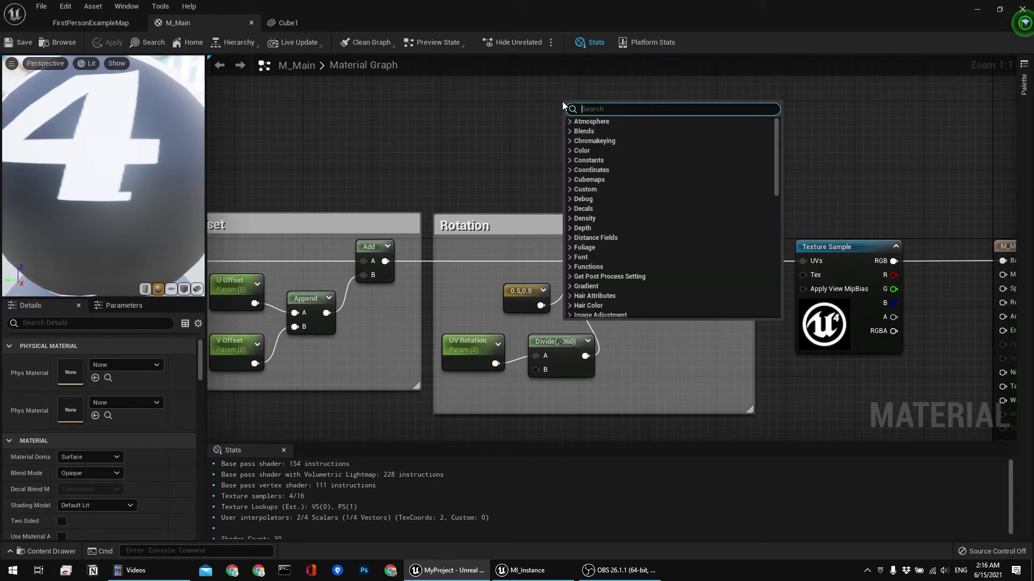
type("custom")
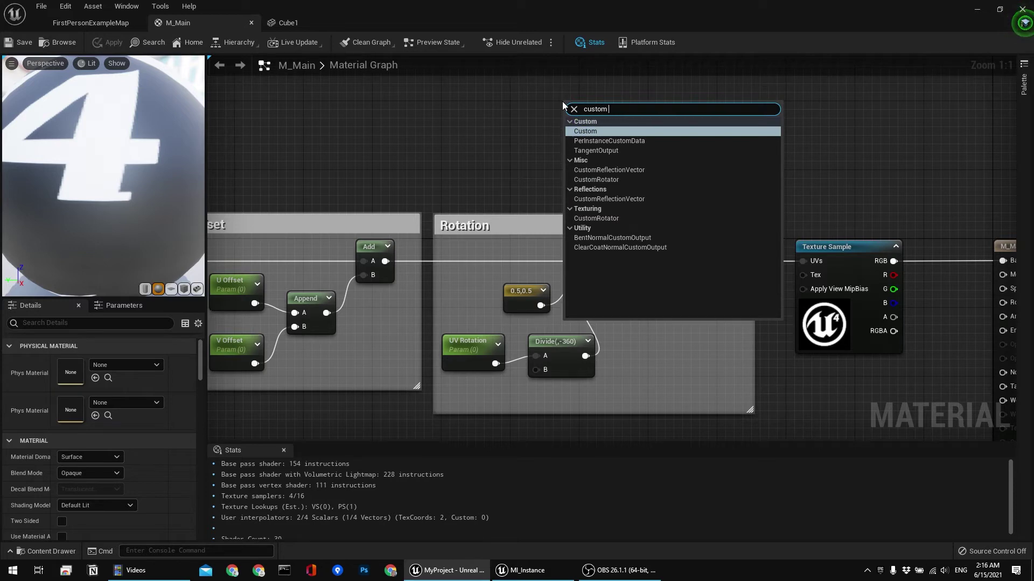
type(" rot")
key("Return")
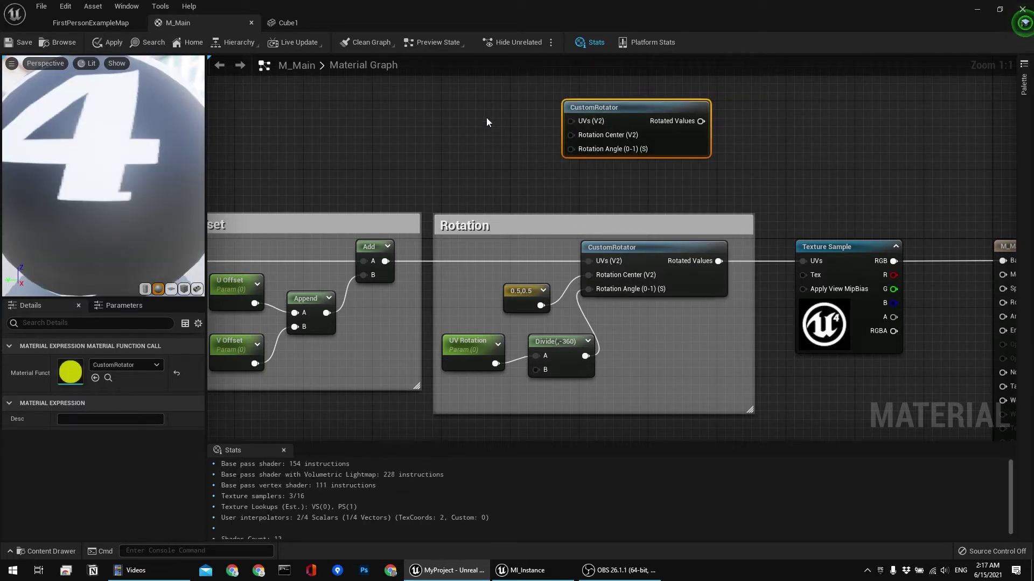
Search the graph's node list for "divide" and "ap", and close the list without adding a node
right_click_drag(445, 122, 454, 146)
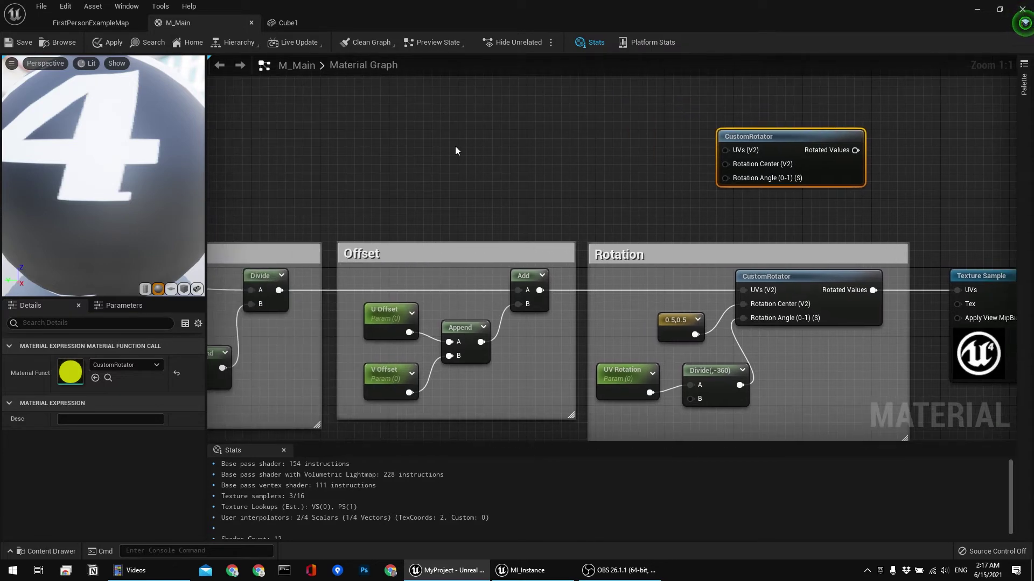
right_click(454, 146)
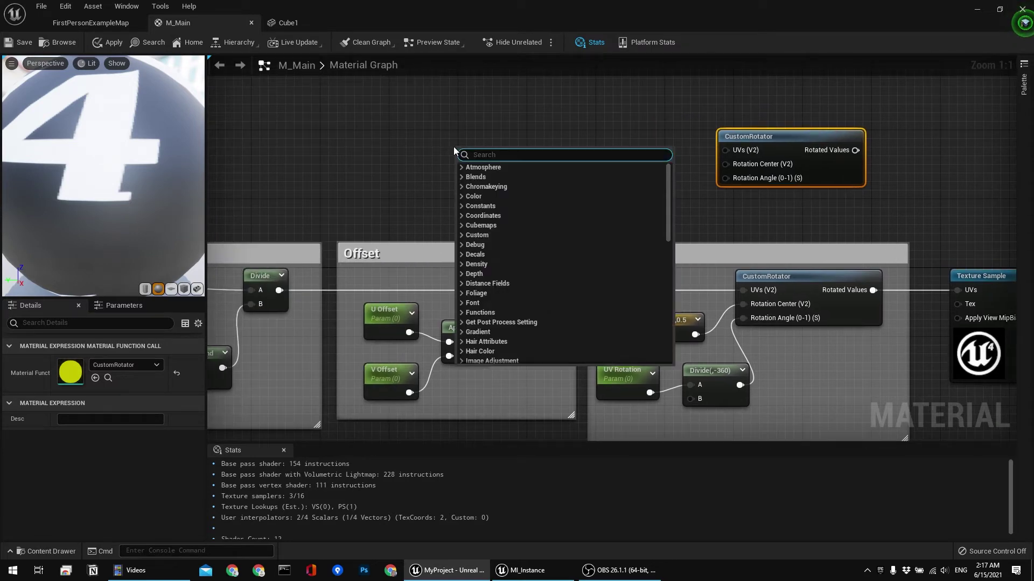
type("divide")
type("ap")
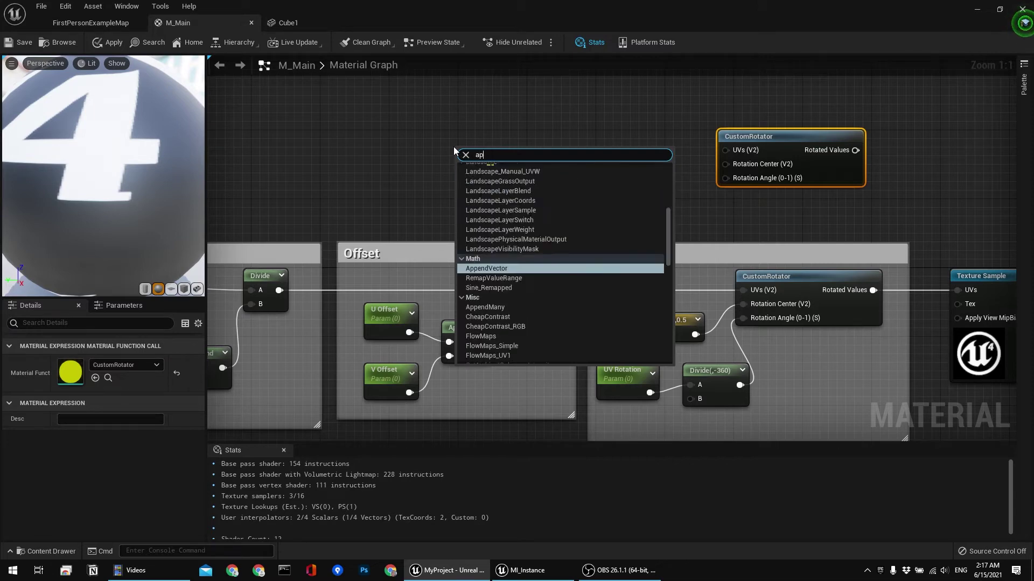
left_click(439, 151)
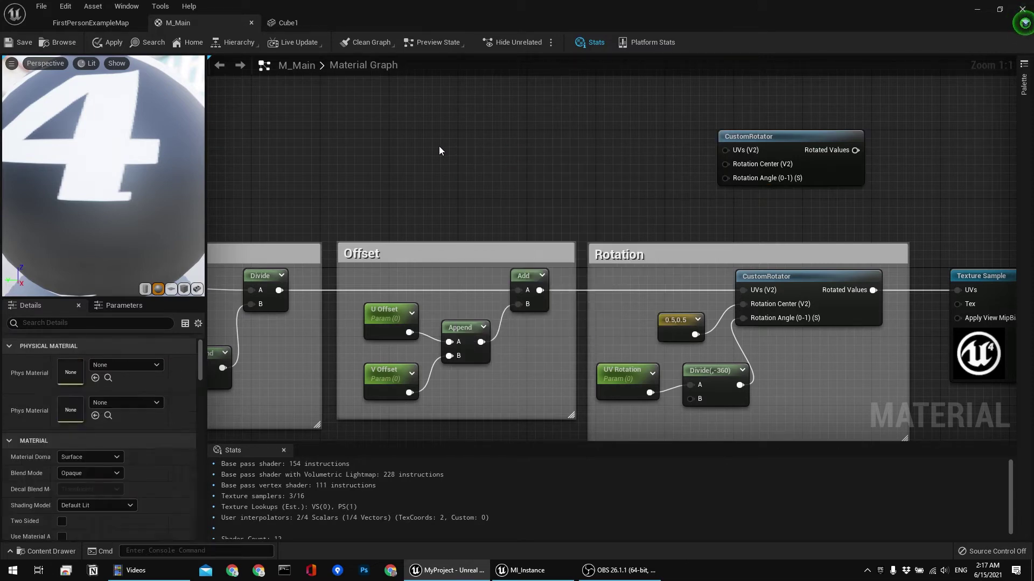
right_click_drag(452, 201, 400, 163)
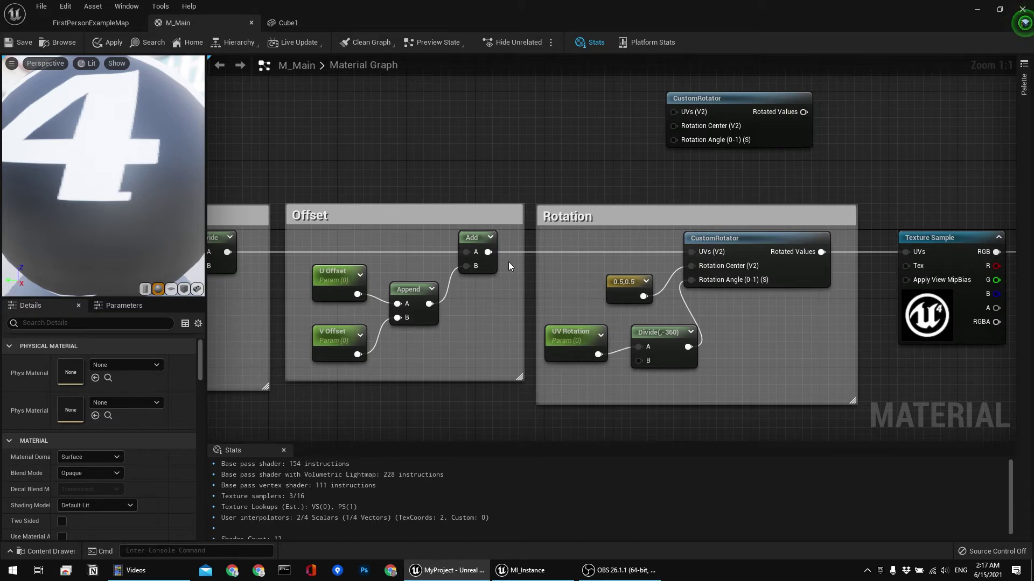
Look up the Palette among the available editor windows and view its full list of material nodes
right_click_drag(520, 163, 477, 163)
left_click(127, 7)
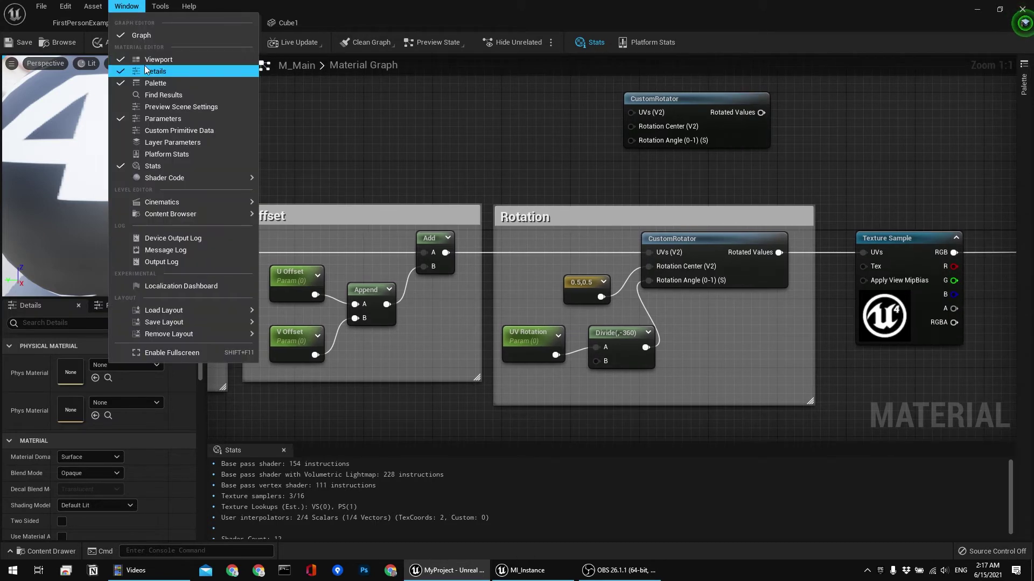
left_click(487, 167)
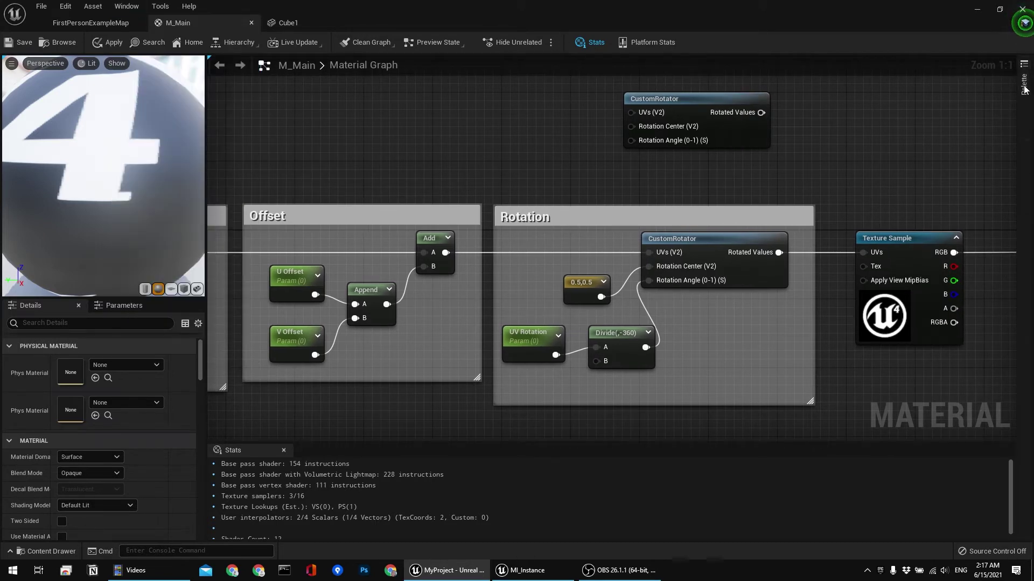
left_click(1023, 86)
left_click(962, 81)
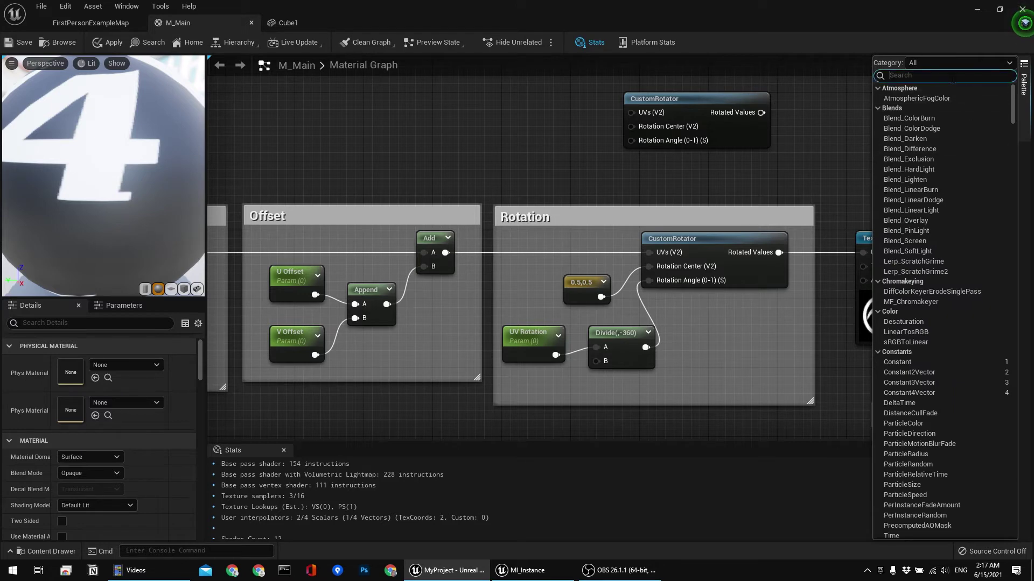
left_click(796, 164)
Examine the Rotation group's CustomRotator node and how the Offset group's Add output feeds its UVs input
right_click_drag(796, 164, 734, 176)
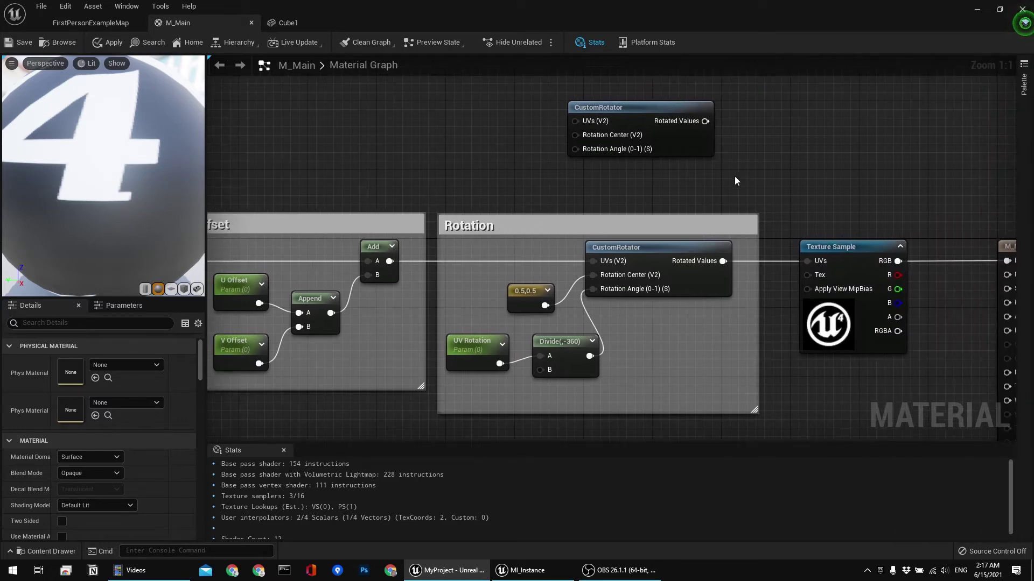
mouse_move(628, 203)
right_mouse_down()
mouse_move(602, 215)
mouse_move(609, 205)
right_mouse_up()
right_click_drag(545, 185, 563, 192)
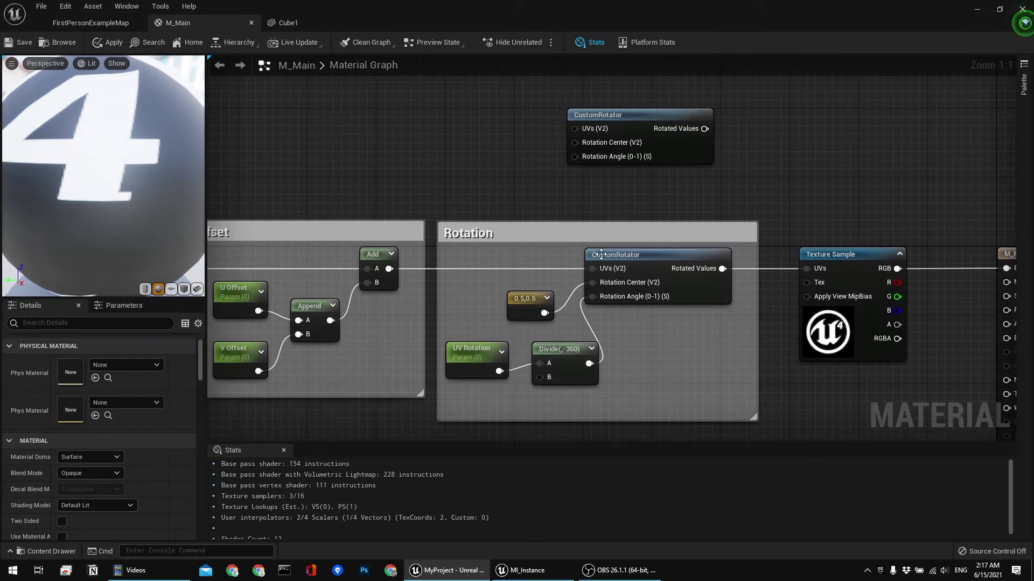
left_click(600, 255)
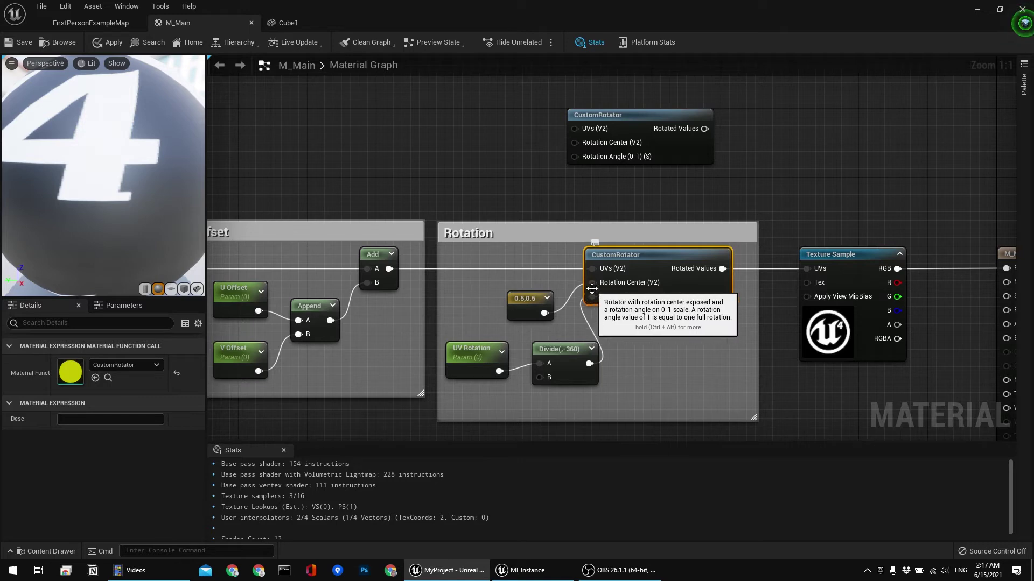
right_click_drag(438, 261, 463, 261)
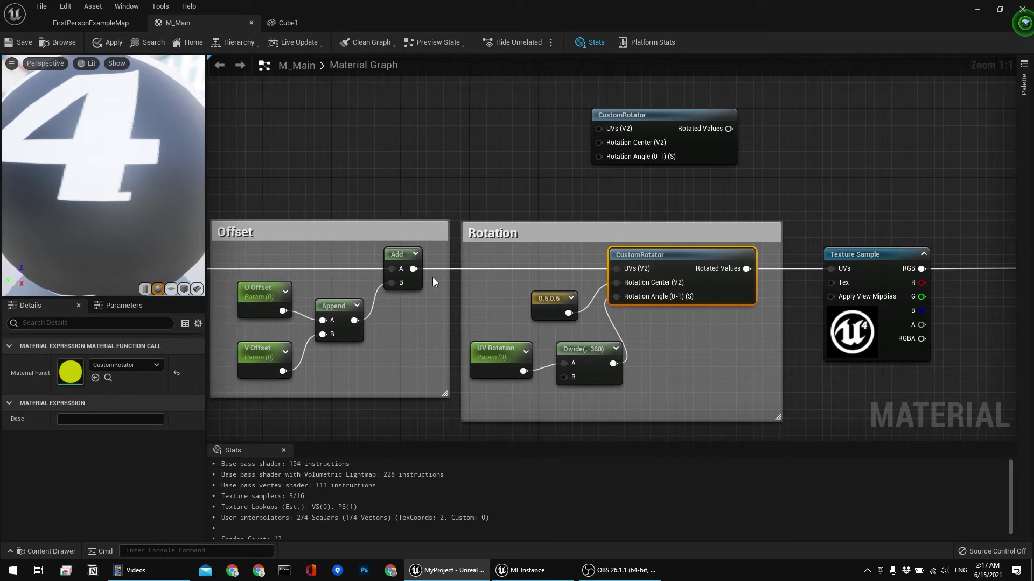
left_click_drag(413, 269, 602, 269)
left_click(518, 198)
right_click_drag(560, 218, 540, 197)
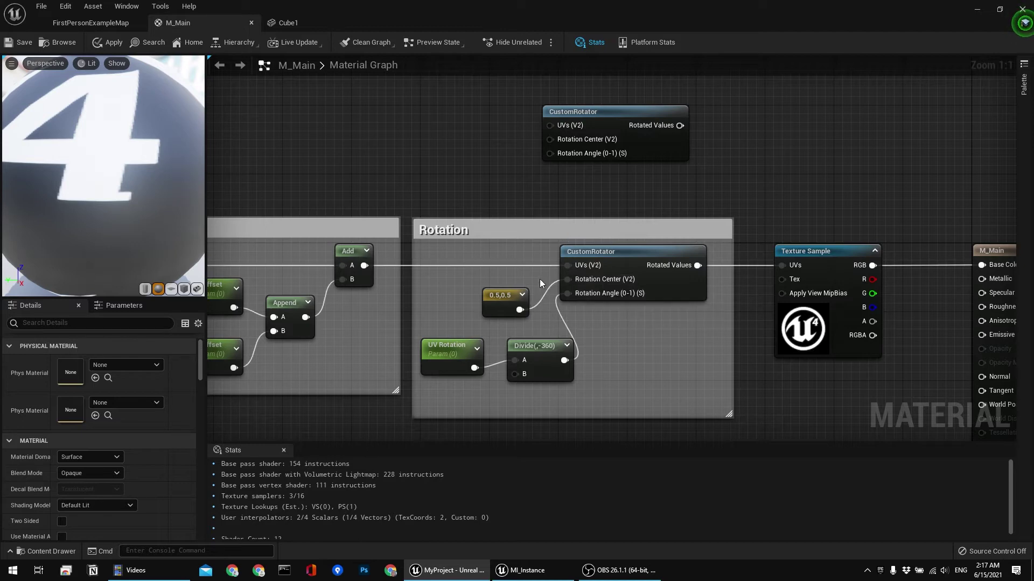
Inspect the 0.5,0.5 constant in the Rotation group and connect it to CustomRotator's Rotation Center input
left_click(503, 294)
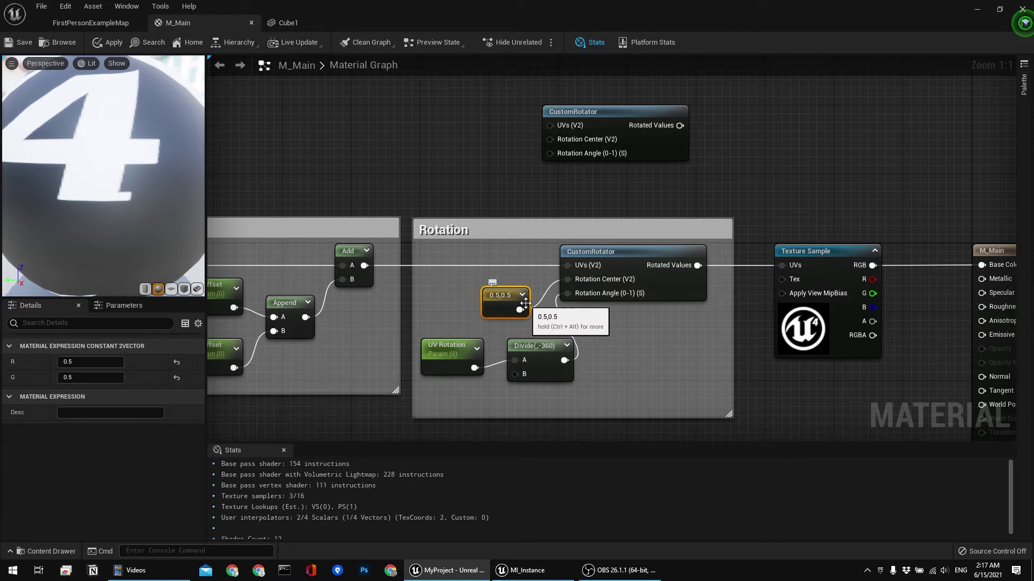
left_click(496, 187)
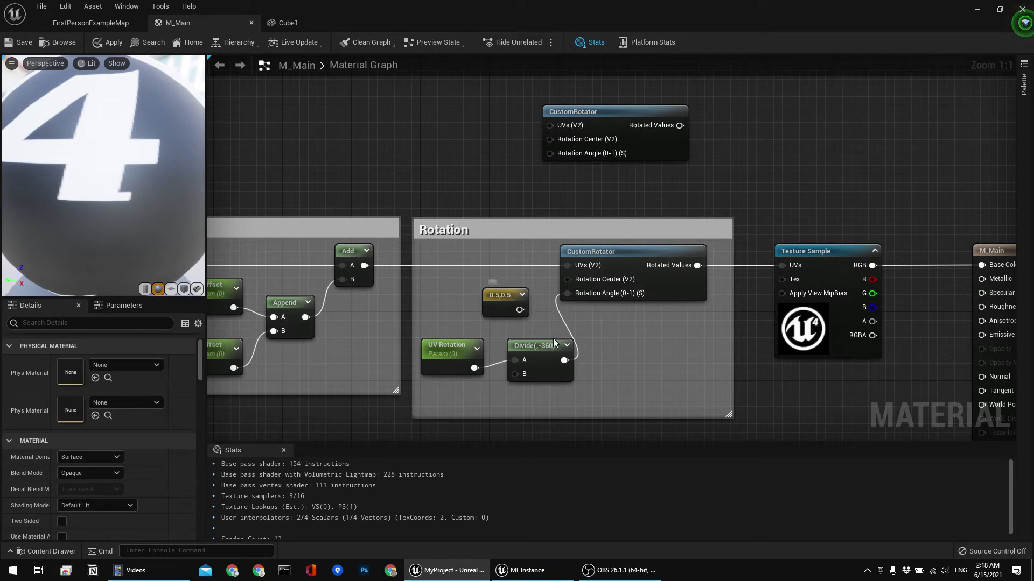
mouse_move(535, 271)
right_mouse_down()
mouse_move(512, 282)
mouse_move(517, 268)
right_mouse_up()
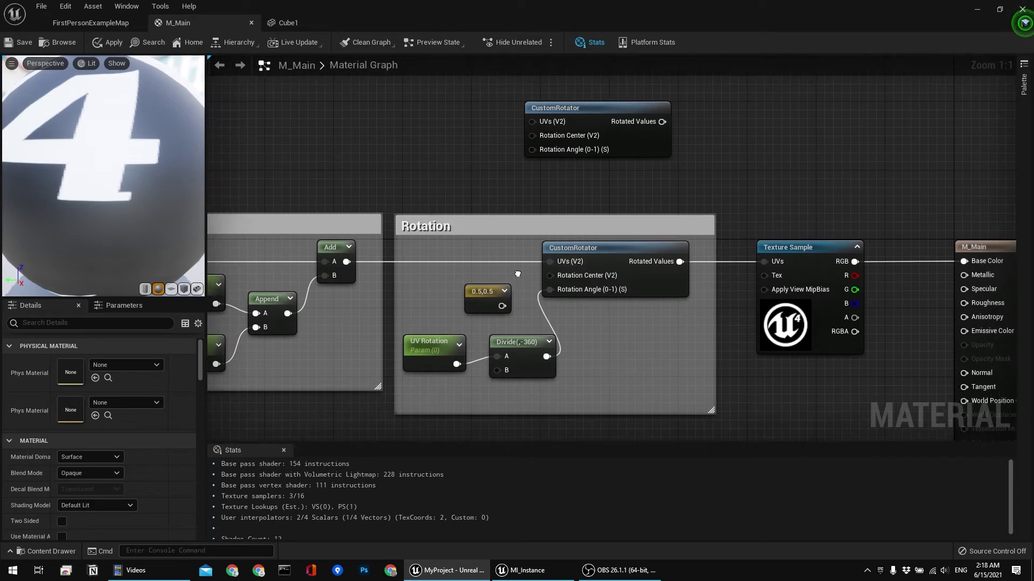
left_click_drag(502, 307, 552, 278)
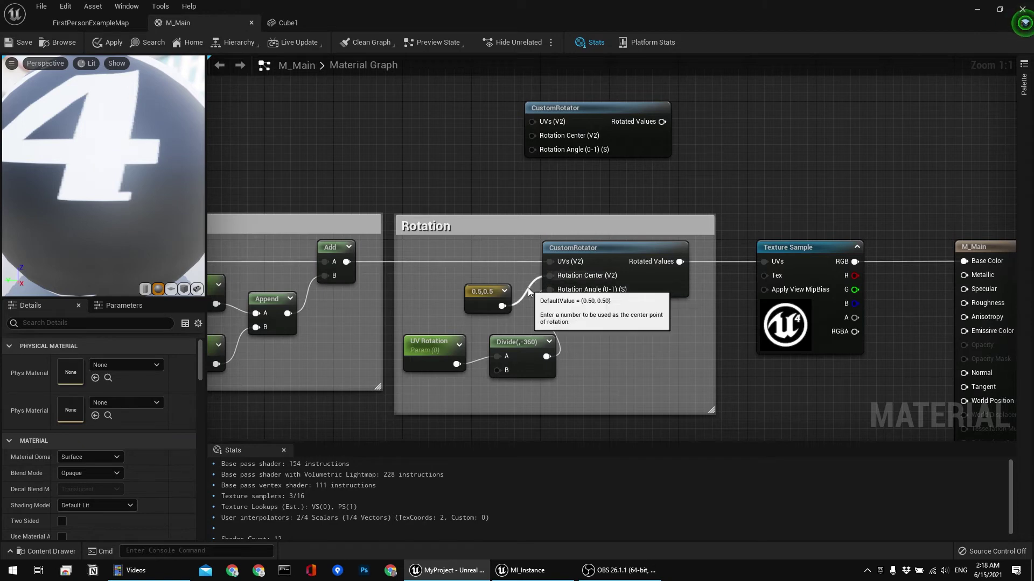
right_click_drag(527, 287, 532, 240)
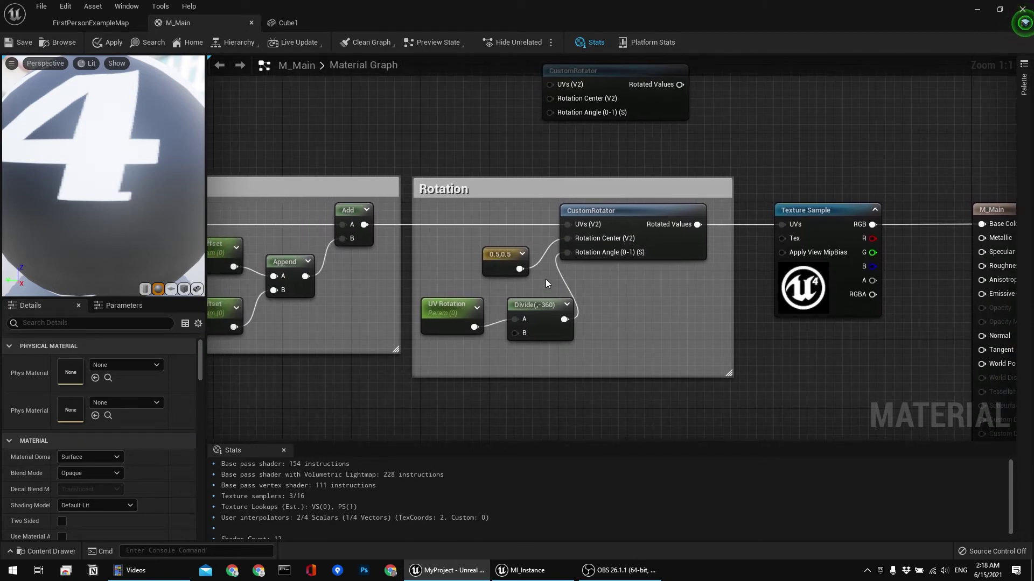
Examine the UV Rotation scalar parameter and the Divide node that feeds CustomRotator's Rotation Angle input
right_click_drag(535, 283, 570, 272)
left_click(476, 298)
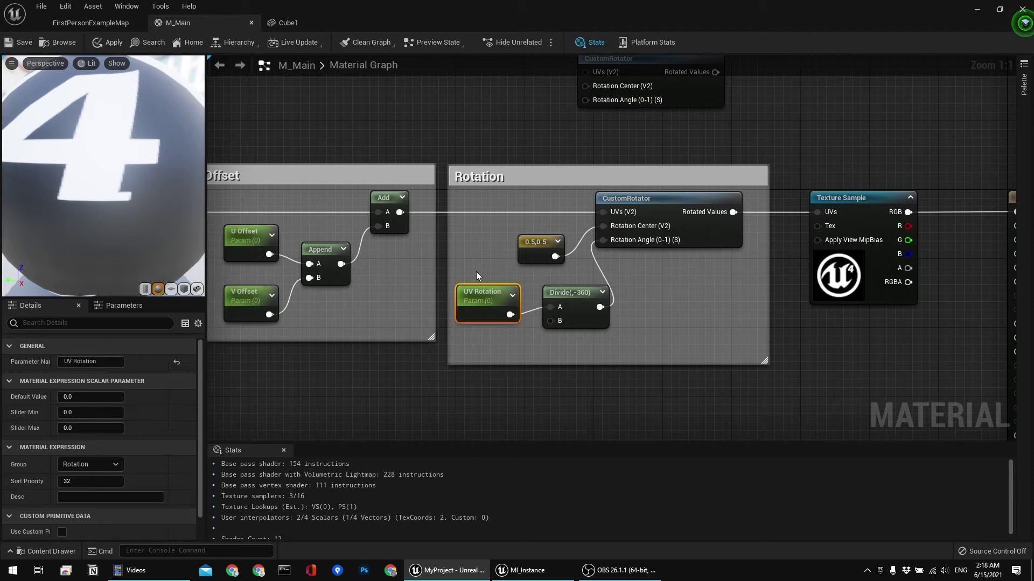
left_click(477, 270)
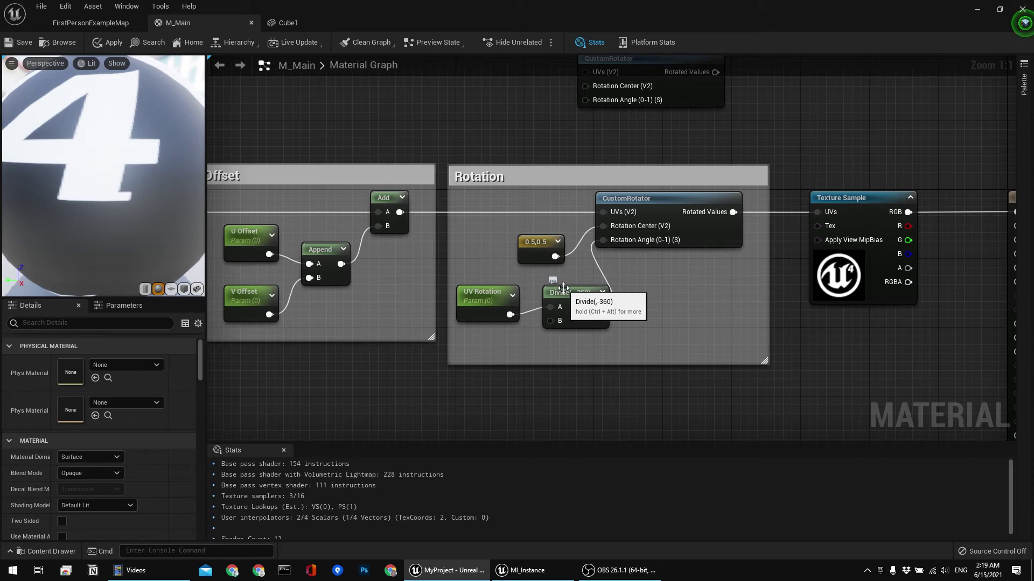
left_click(570, 310)
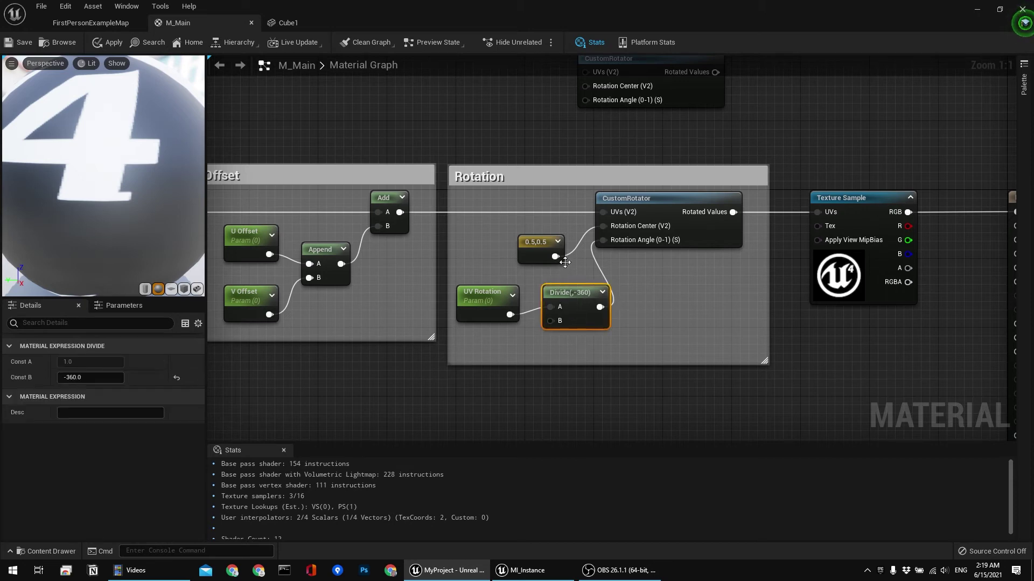
left_click(532, 283)
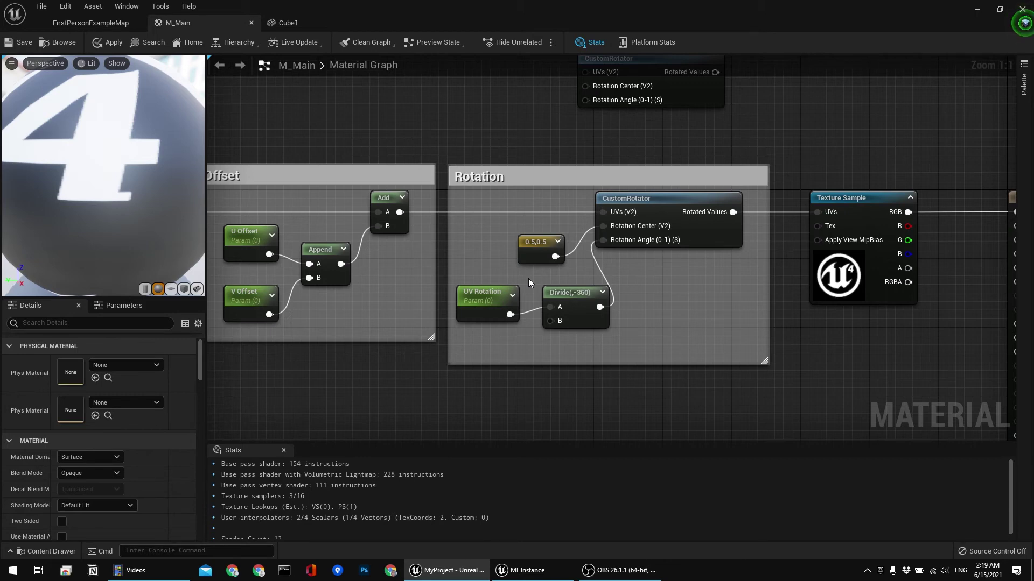
left_click(510, 291)
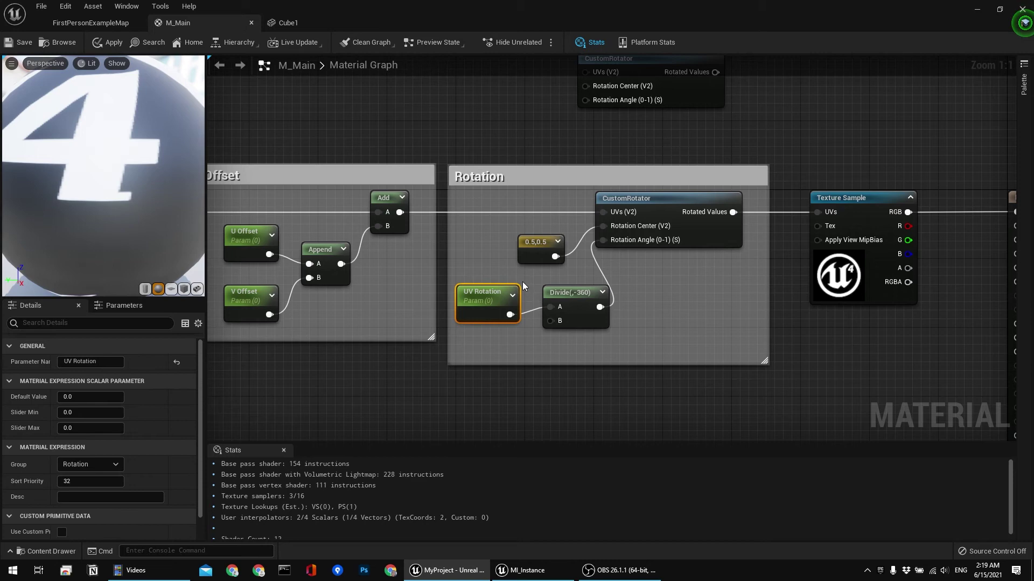
left_click(522, 282)
right_click_drag(564, 277, 525, 289)
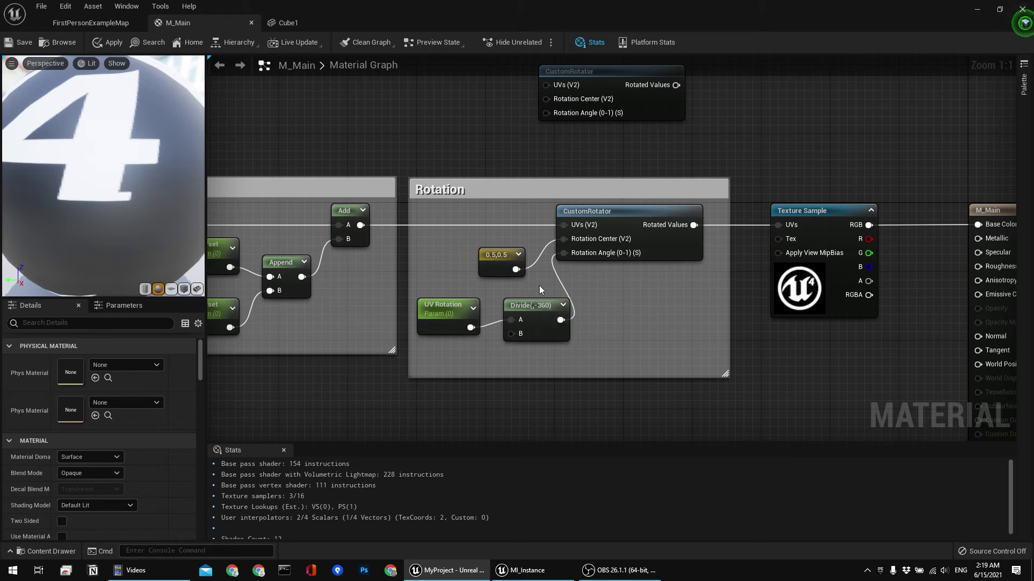
right_click_drag(538, 285, 507, 307)
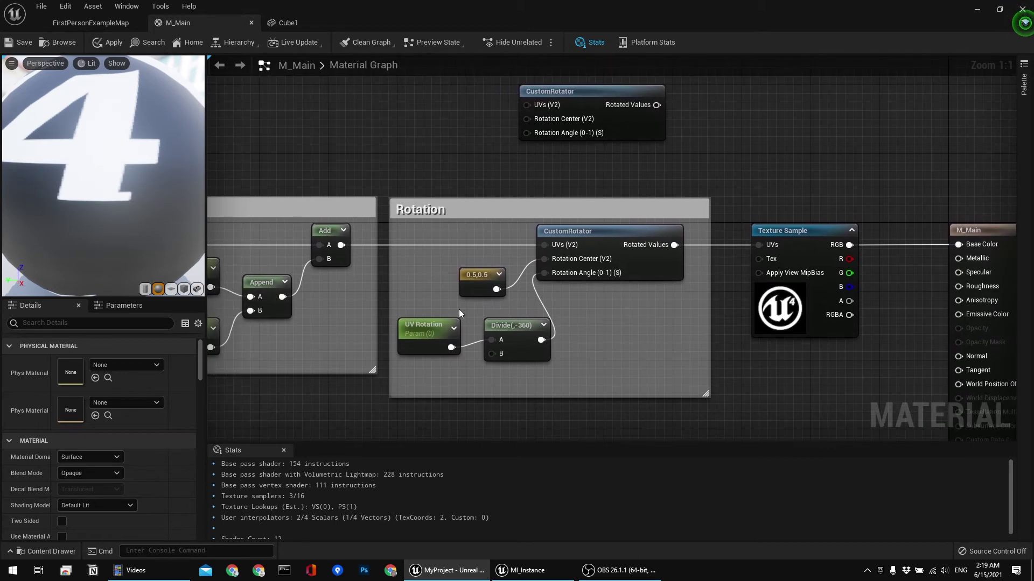
left_click(424, 318)
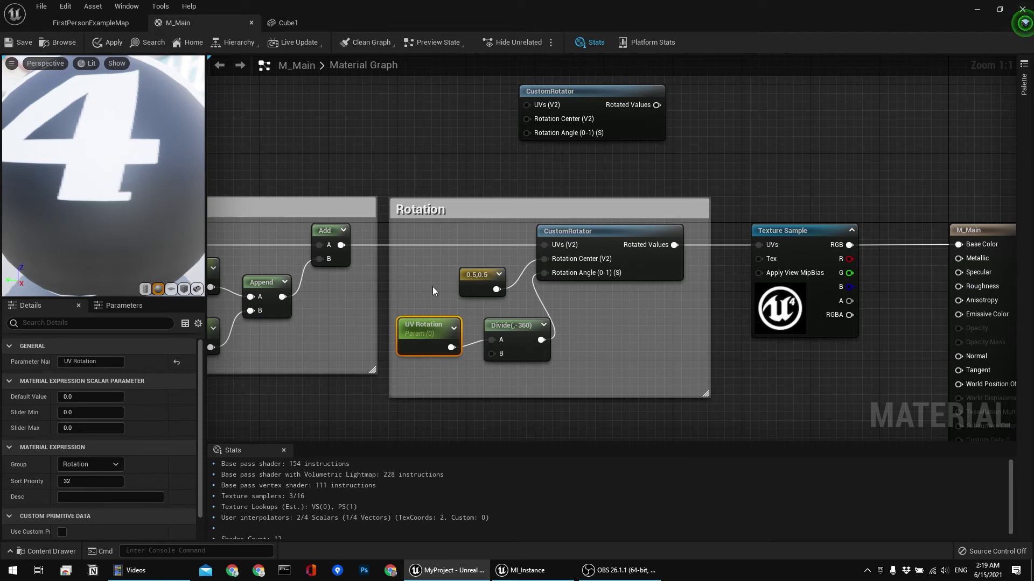
Set Const B of the Rotation group's Divide node to 360
left_click(536, 323)
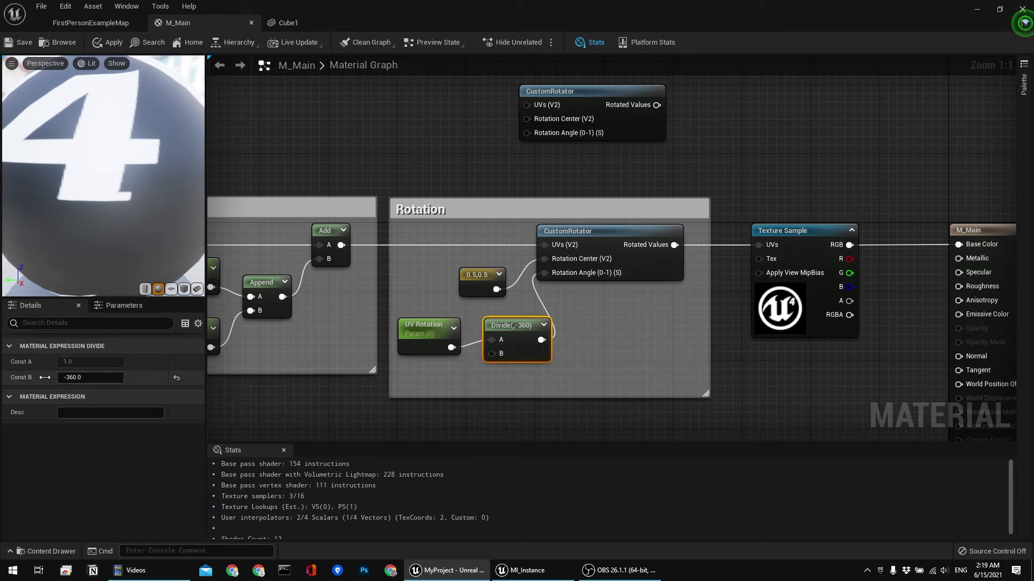
scroll(114, 235, "down", 5)
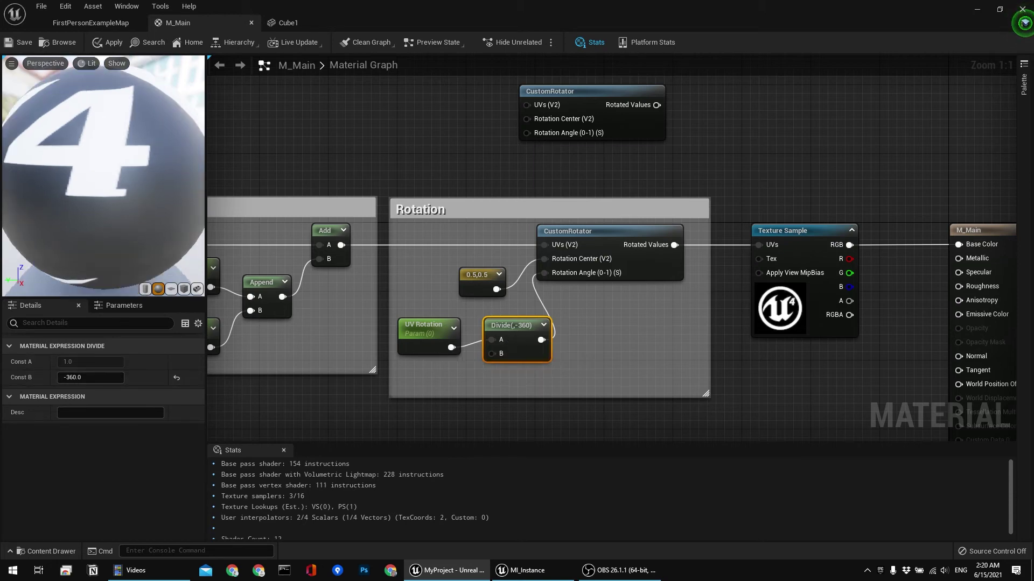
left_click(90, 377)
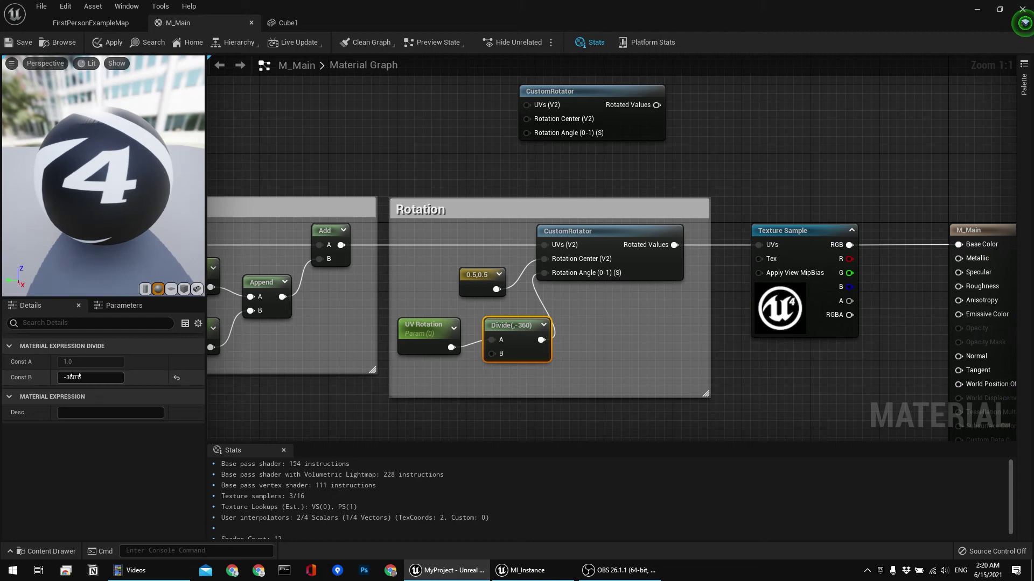
type("360")
key("Return")
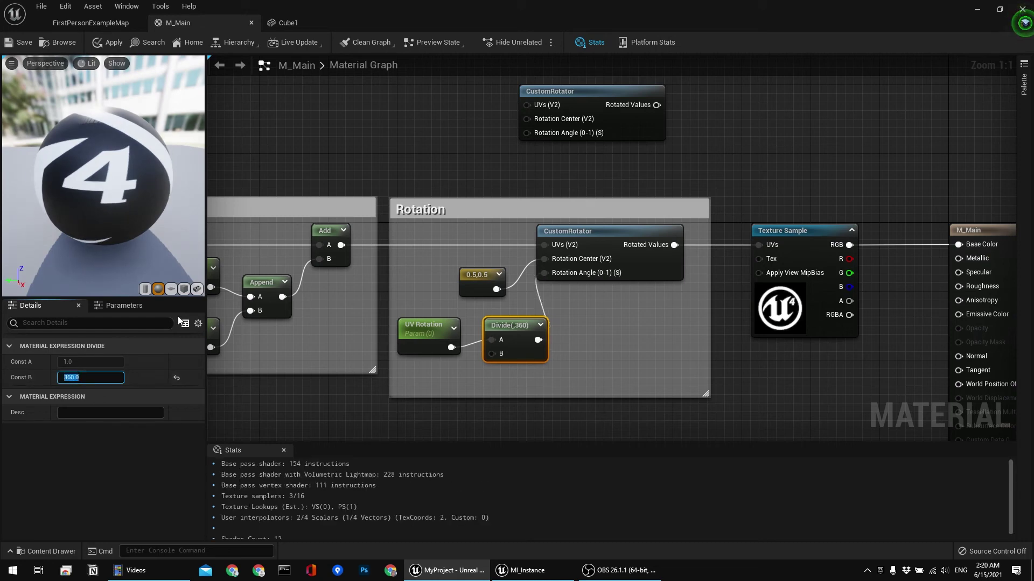
Switch the material preview mesh to a cube and frame its top and side faces
left_click(184, 289)
scroll(121, 177, "down", 3)
left_click_drag(116, 182, 117, 226)
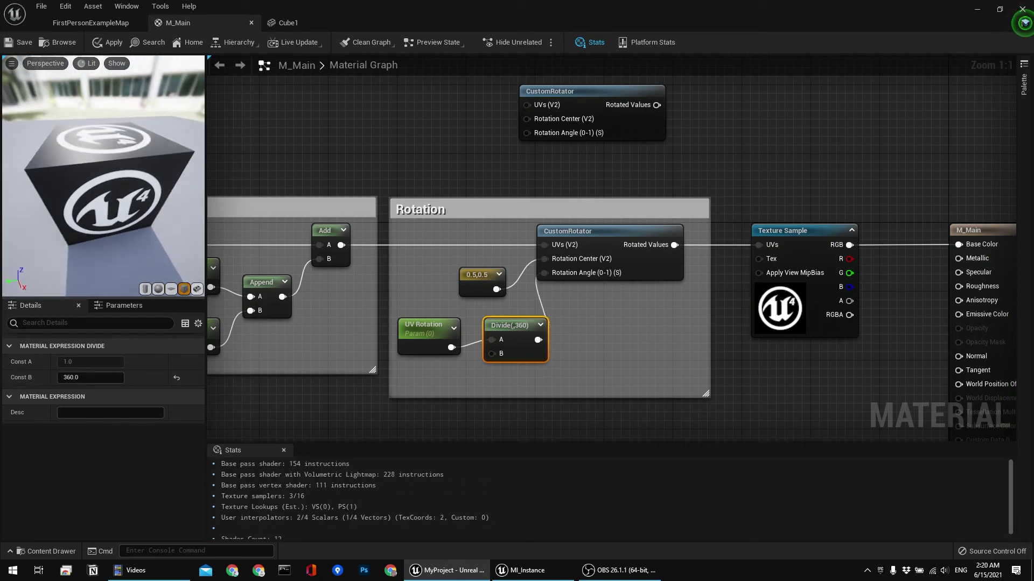
Set the UV Rotation parameter's default value to 45 and check the rotated texture on the preview cube
left_click(416, 327)
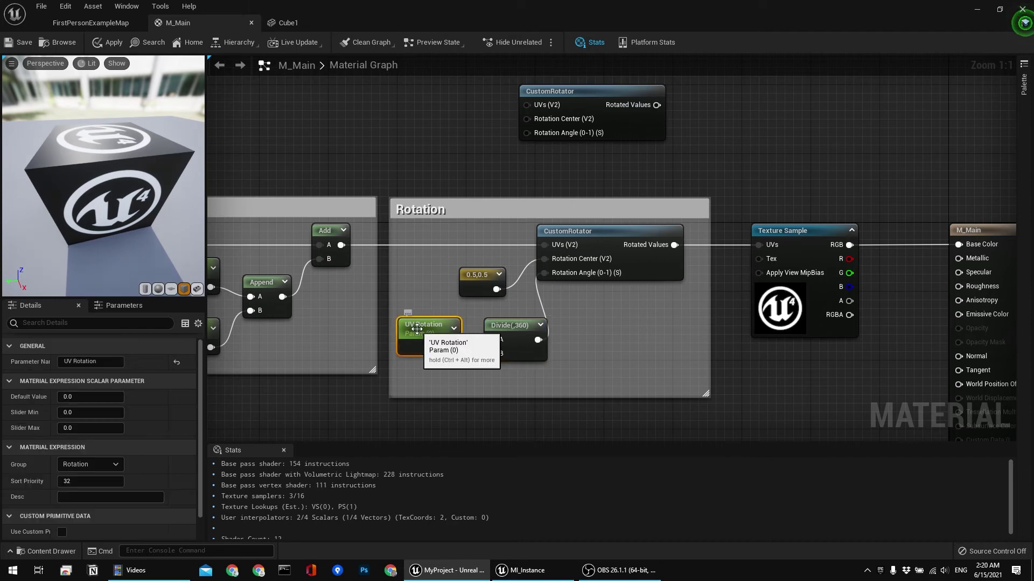
left_click(79, 401)
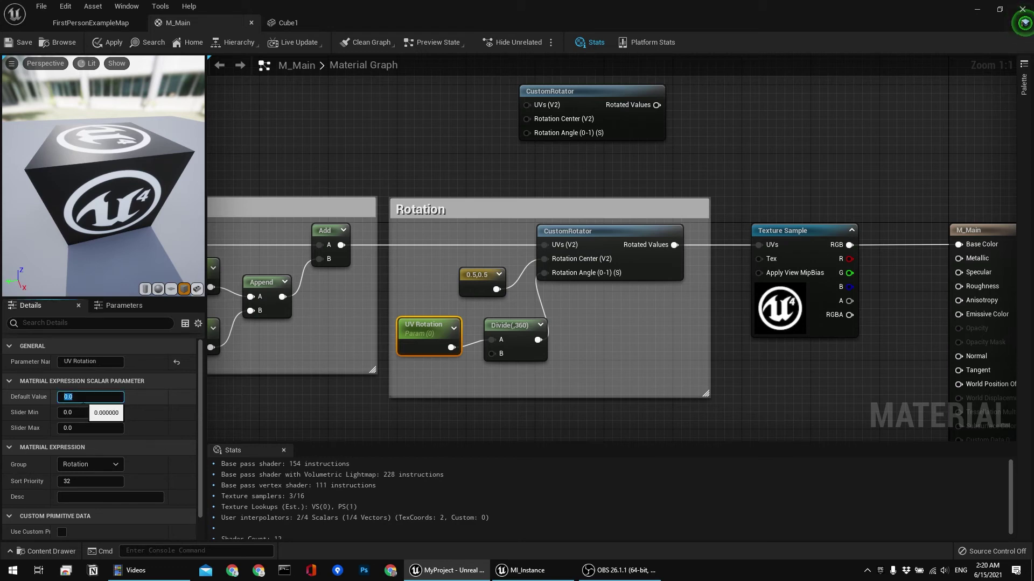
type("045")
key("Return")
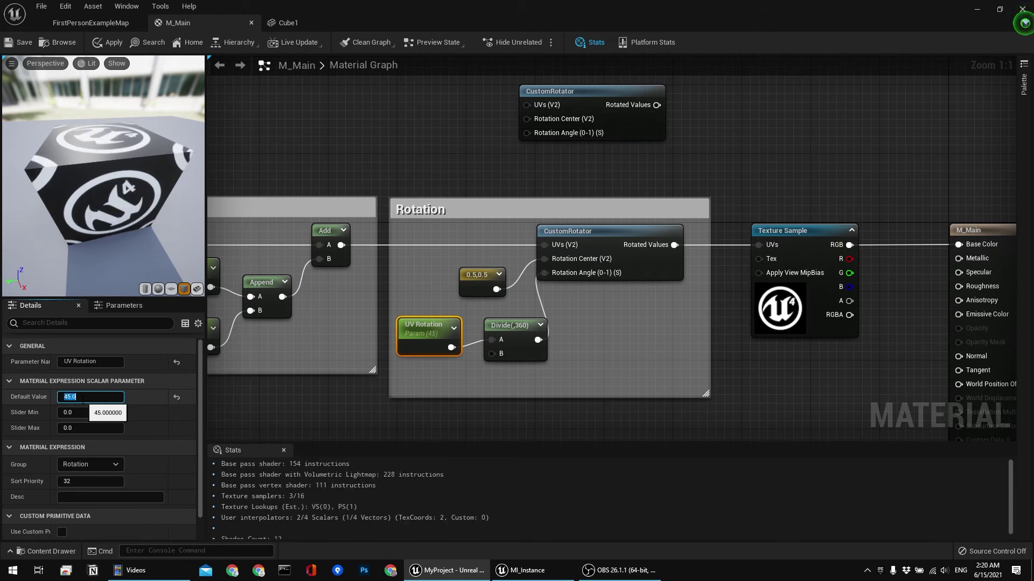
mouse_move(93, 184)
right_mouse_down()
mouse_move(94, 216)
mouse_move(94, 177)
right_mouse_up()
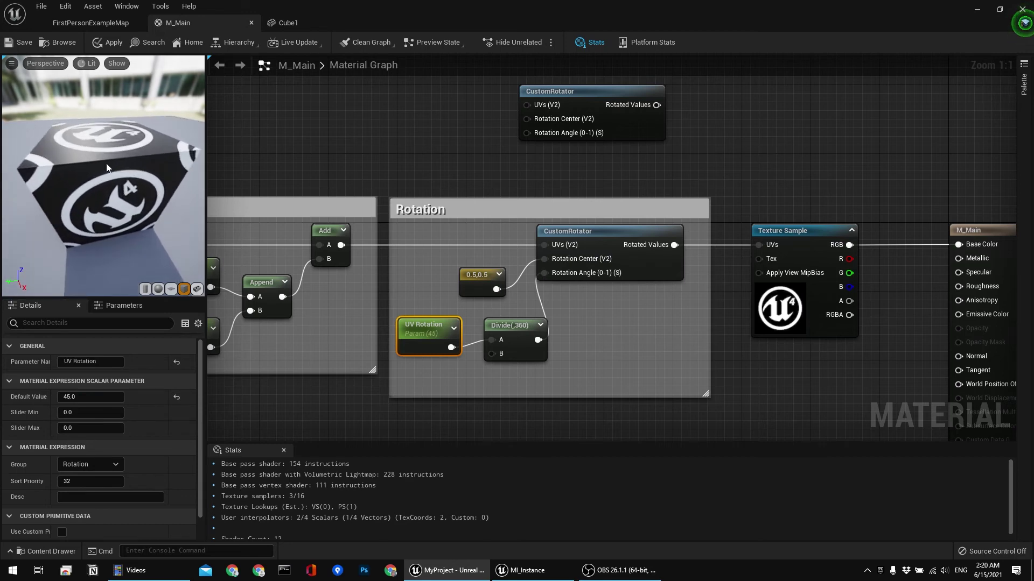
Frame the preview cube's top face, inspect the UV Rotation and Divide nodes, and apply the material changes
left_click_drag(102, 172, 102, 215)
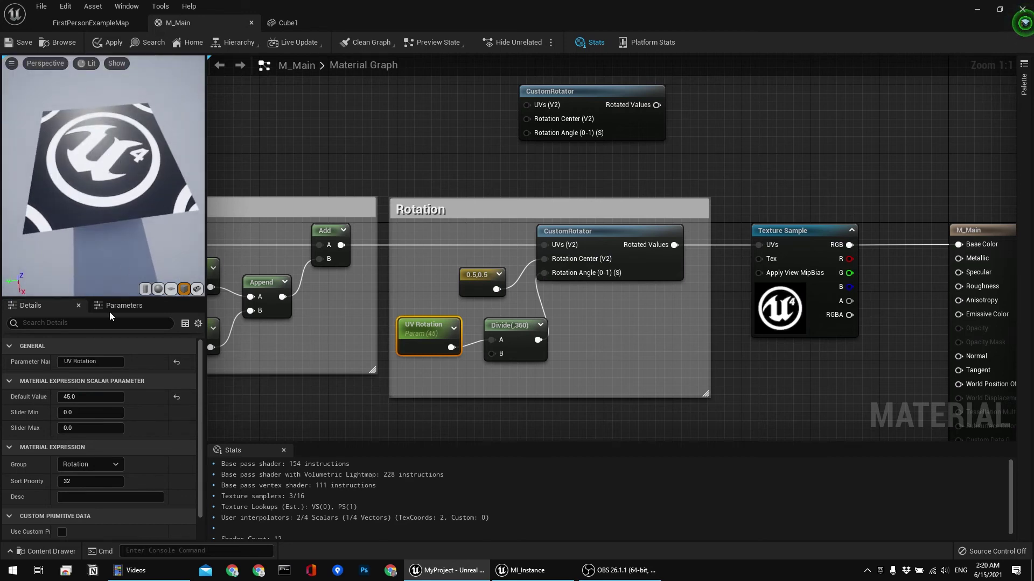
left_click(76, 398)
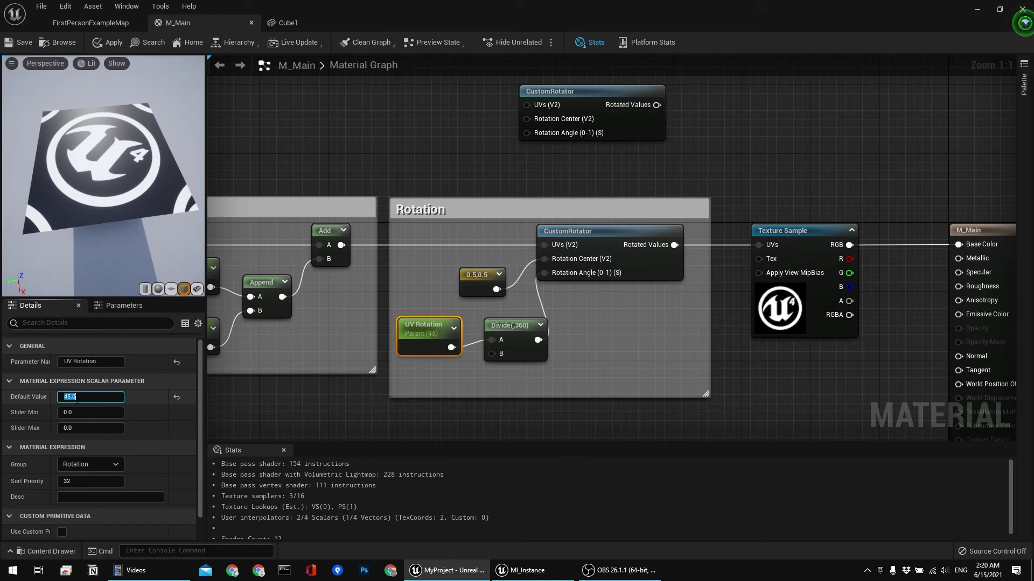
left_click(511, 330)
left_click(92, 379)
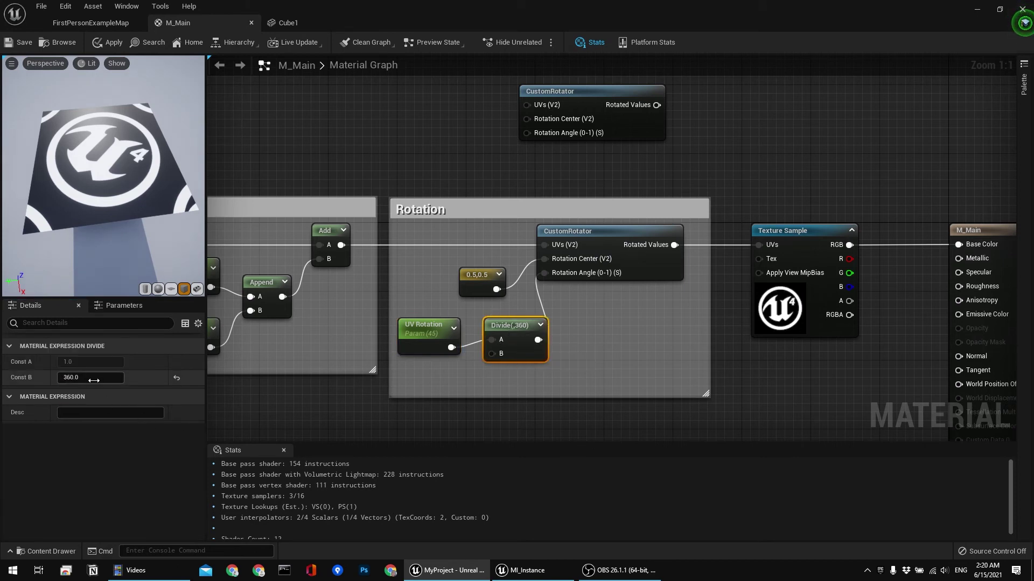
left_click(434, 311)
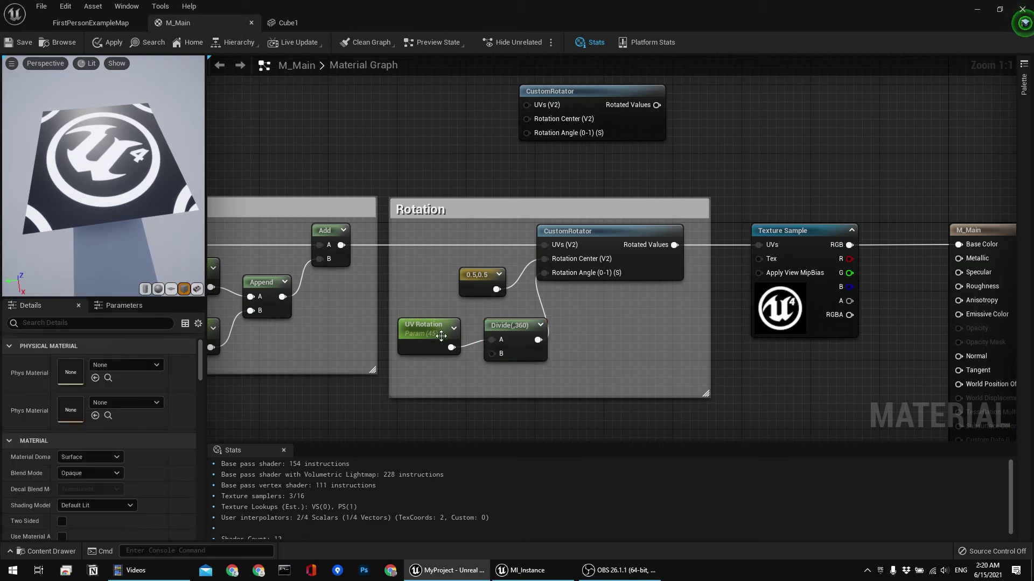
left_click(433, 347)
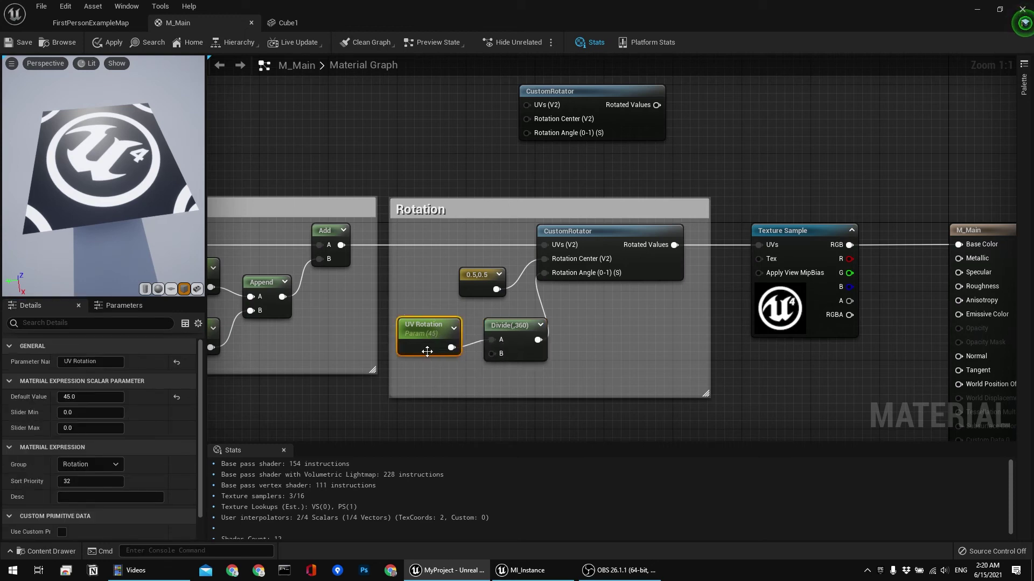
left_click(99, 42)
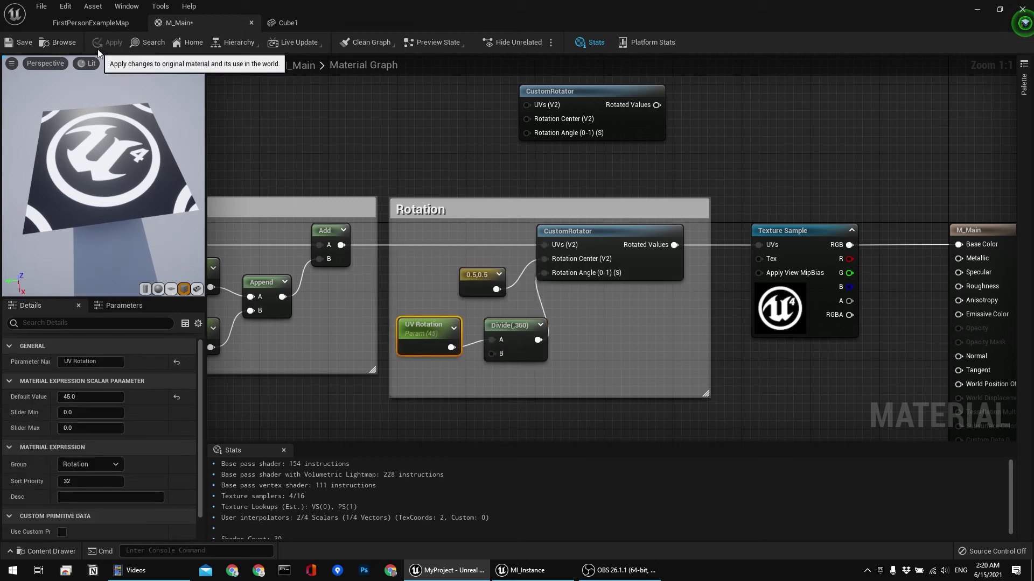
Set the UV Rotation parameter's default value to 0 to show the unrotated texture on the preview cube
right_click_drag(472, 179, 458, 196)
left_click(458, 196)
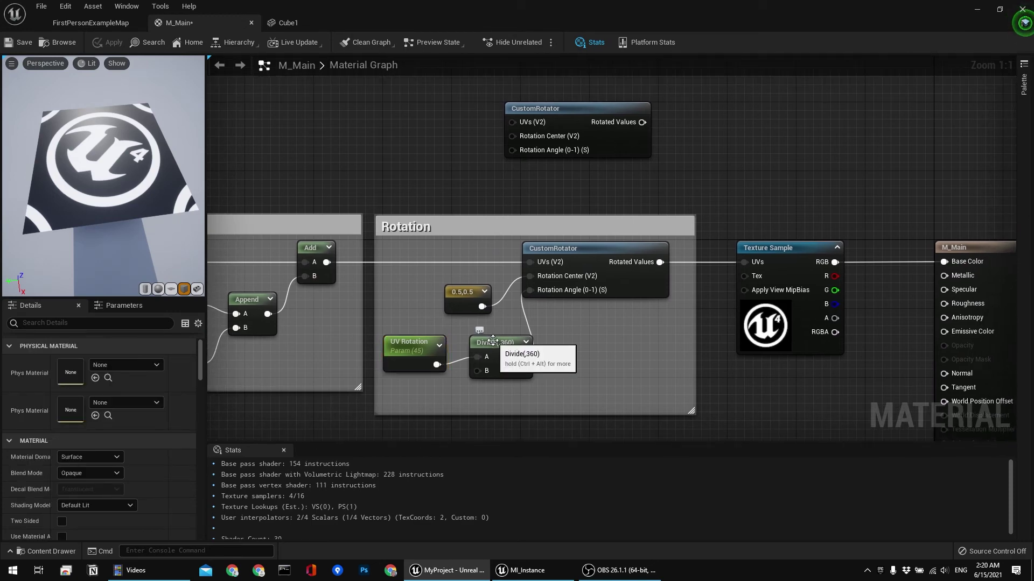
left_click(490, 366)
left_click(387, 350)
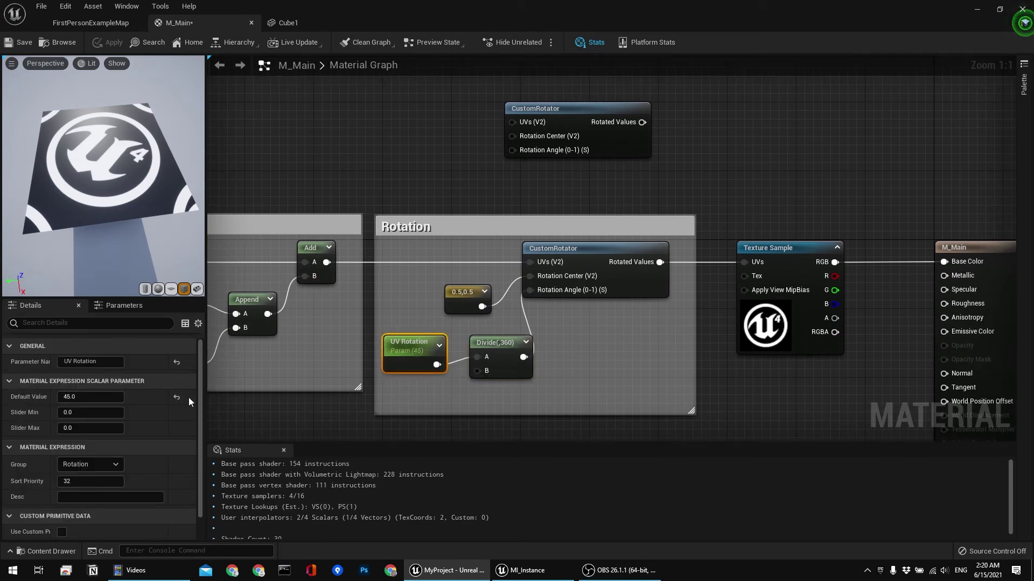
left_click(70, 398)
type("0")
key("Return")
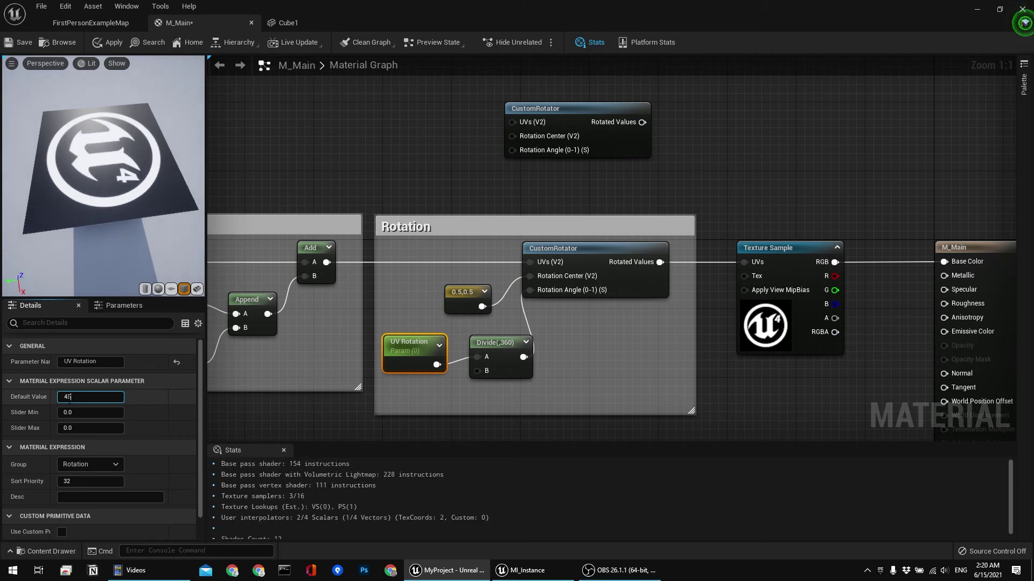
Switch the UV Rotation default value to 45, back to 0 and again to 45 to compare the rotation direction
type("45")
key("Return")
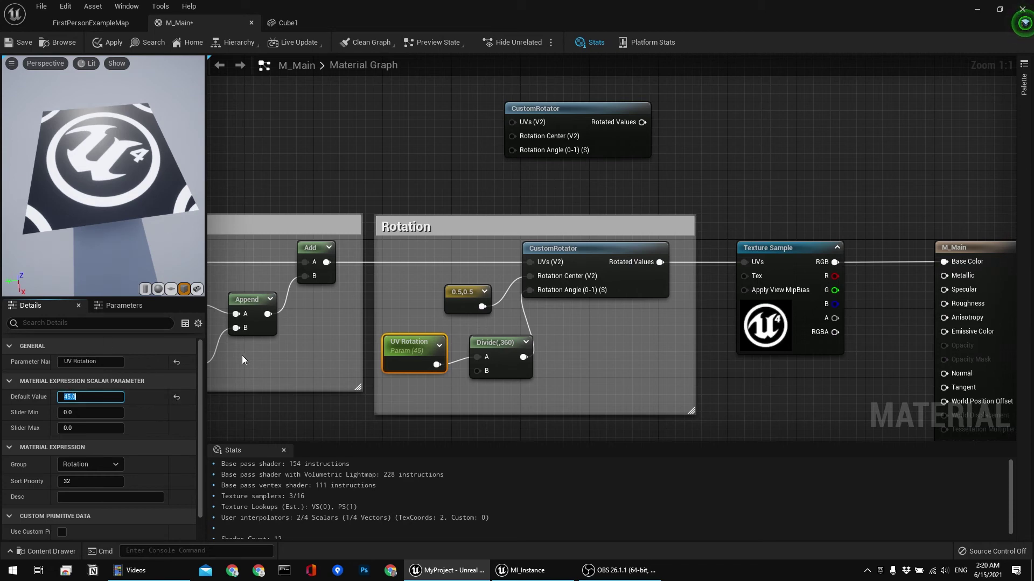
type("0")
key("Return")
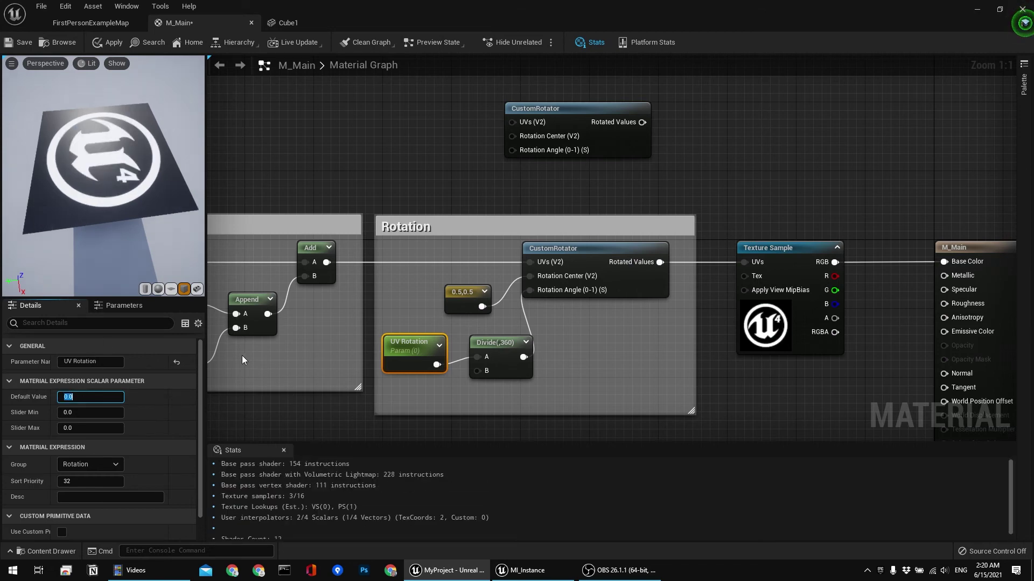
type("45")
key("Return")
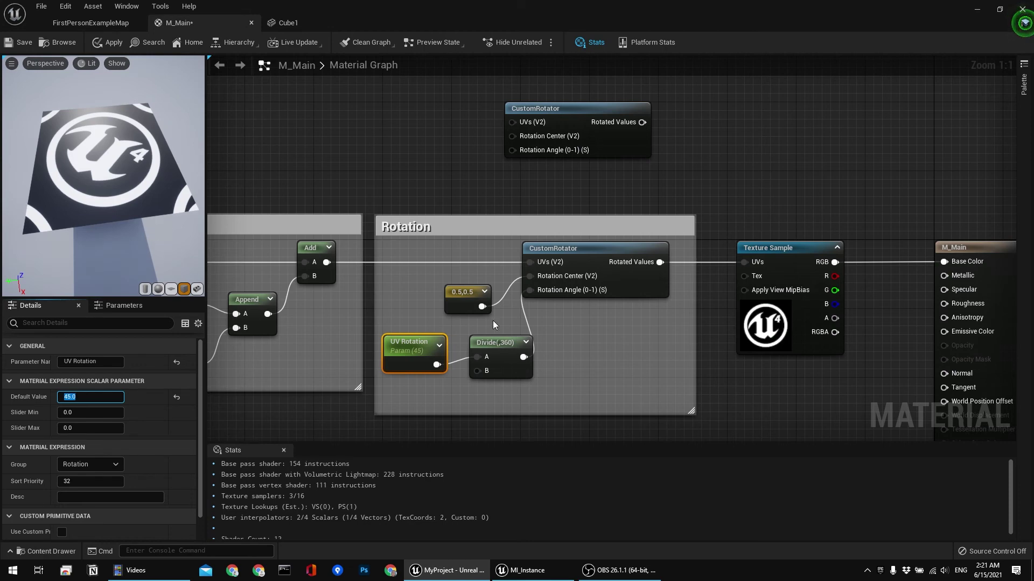
Set Const B of the Rotation group's Divide node to -360 to reverse the rotation direction
left_click(493, 344)
left_click(70, 377)
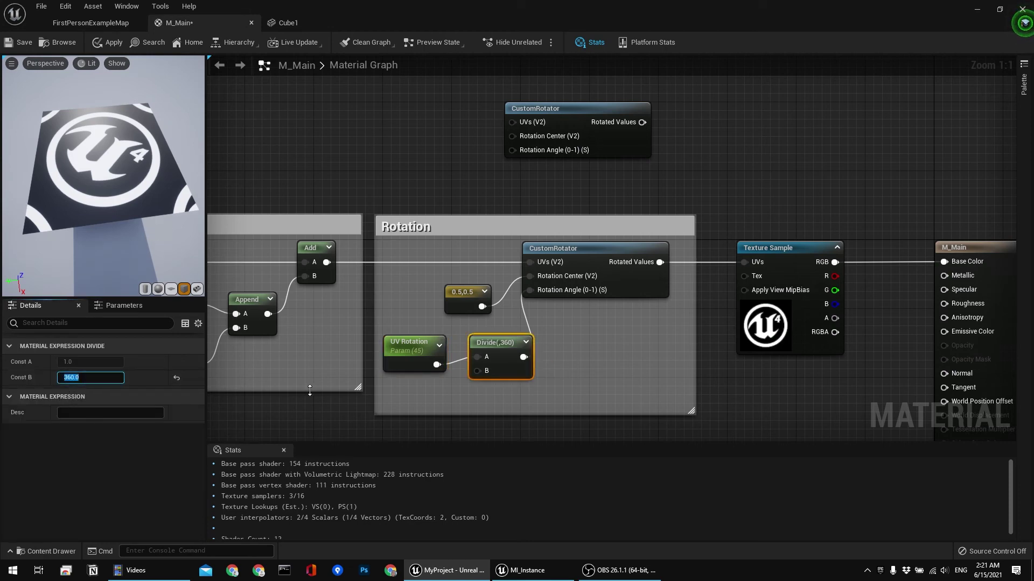
key("Return")
key("Return")
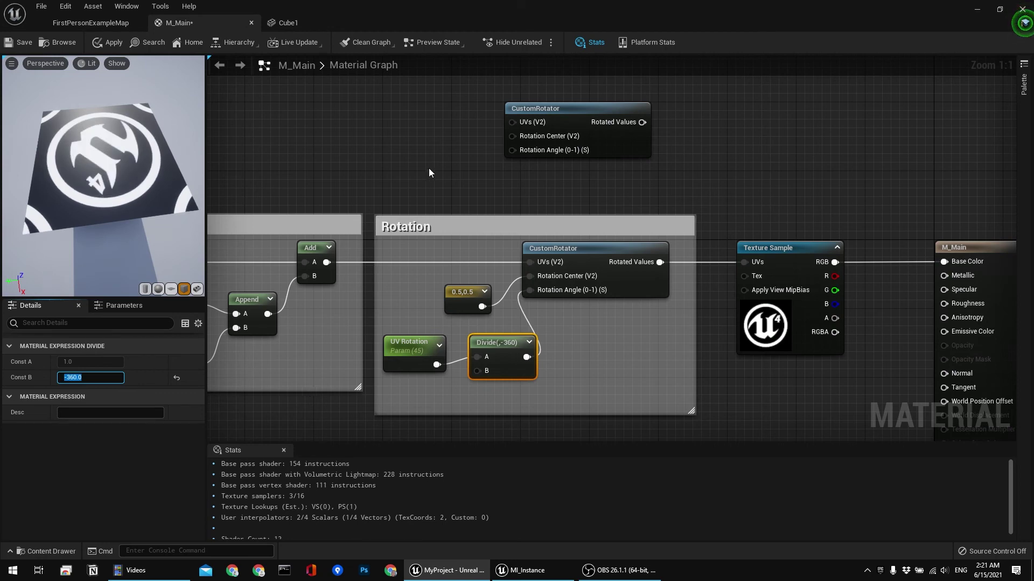
left_click(428, 167)
right_click_drag(450, 166, 430, 163)
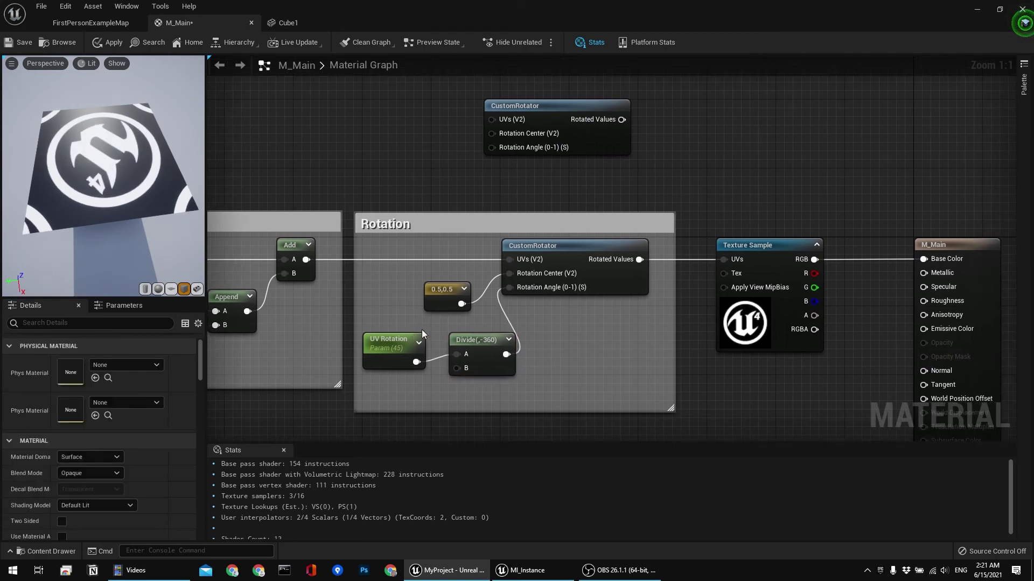
Set the UV Rotation default value to 0 and back to 45 to check the reversed rotation on the preview cube
left_click(388, 344)
left_click(102, 399)
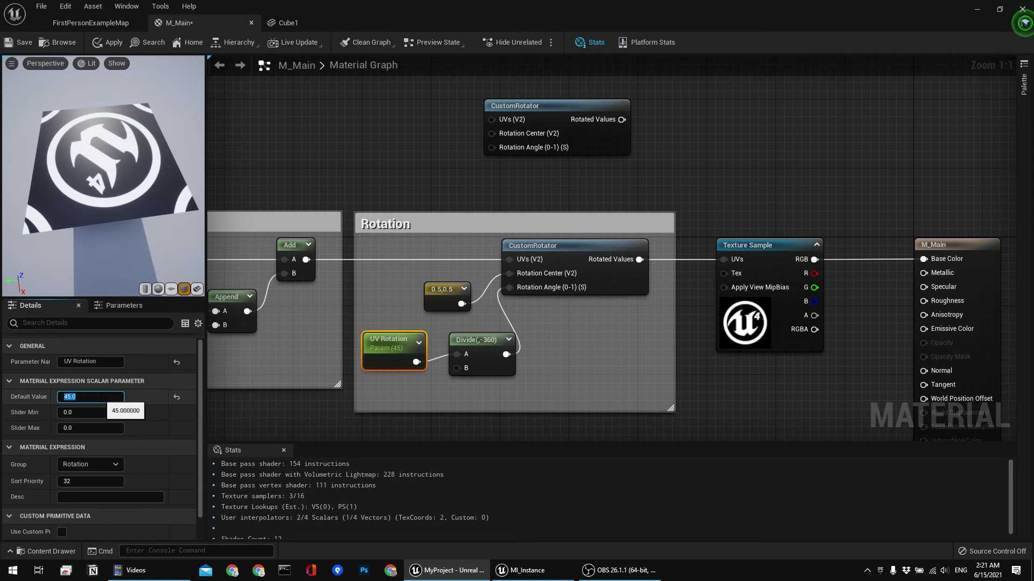
type("0")
key("Return")
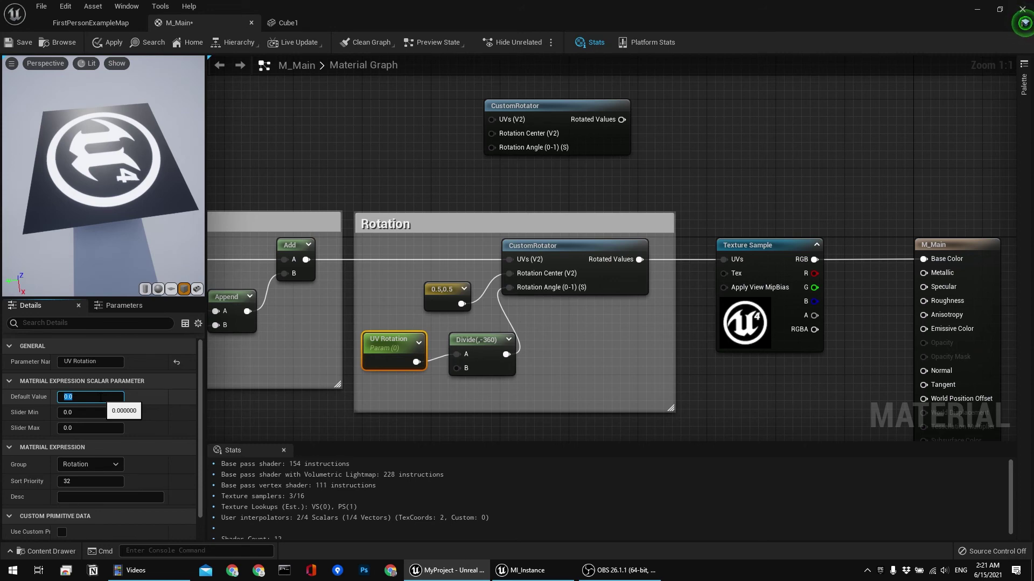
type("45")
key("Return")
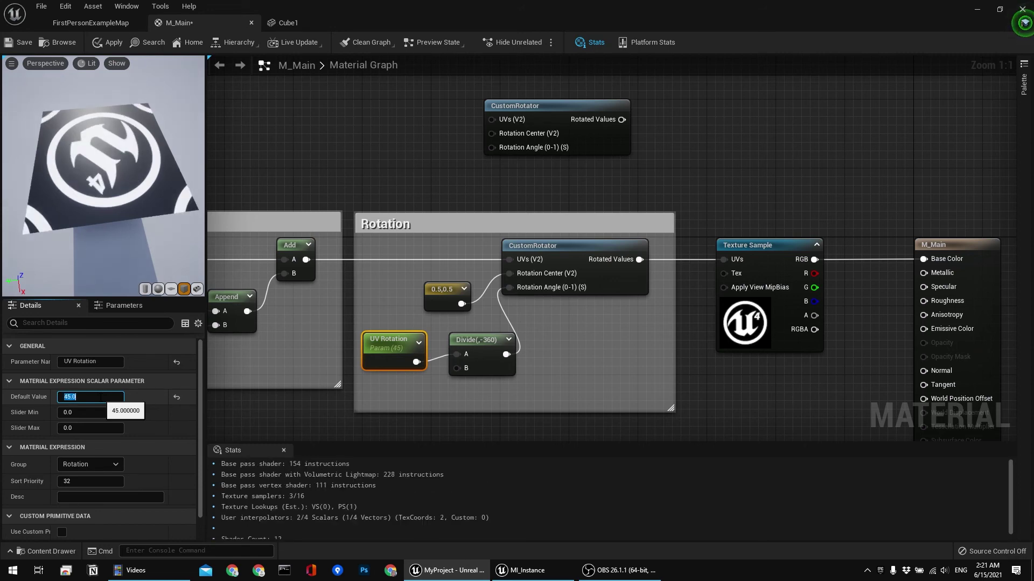
Test UV Rotation default values of 90 and 180 on the preview cube and reset the value to 0
key("Return")
type("180")
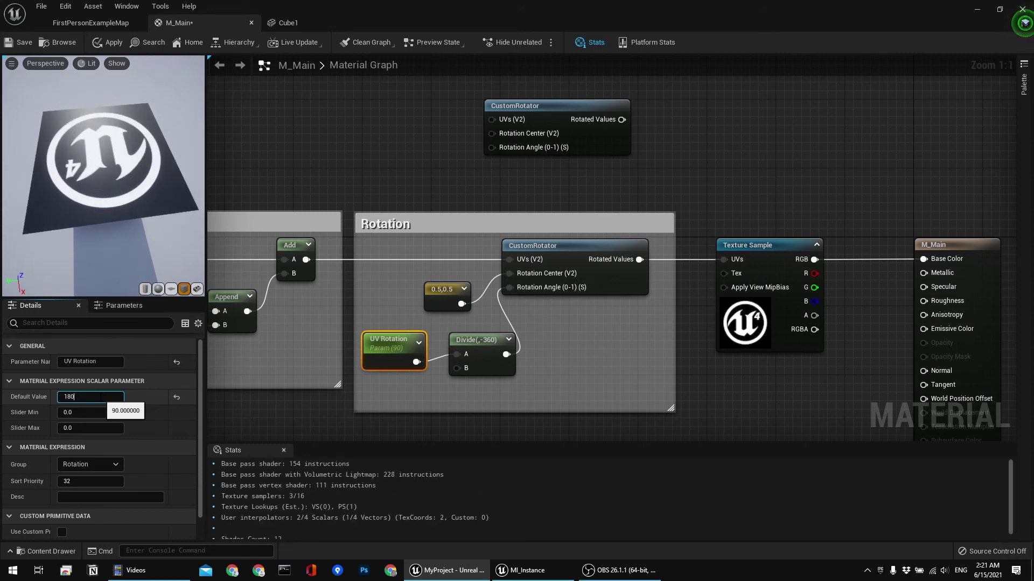
key("Return")
type("0")
key("Return")
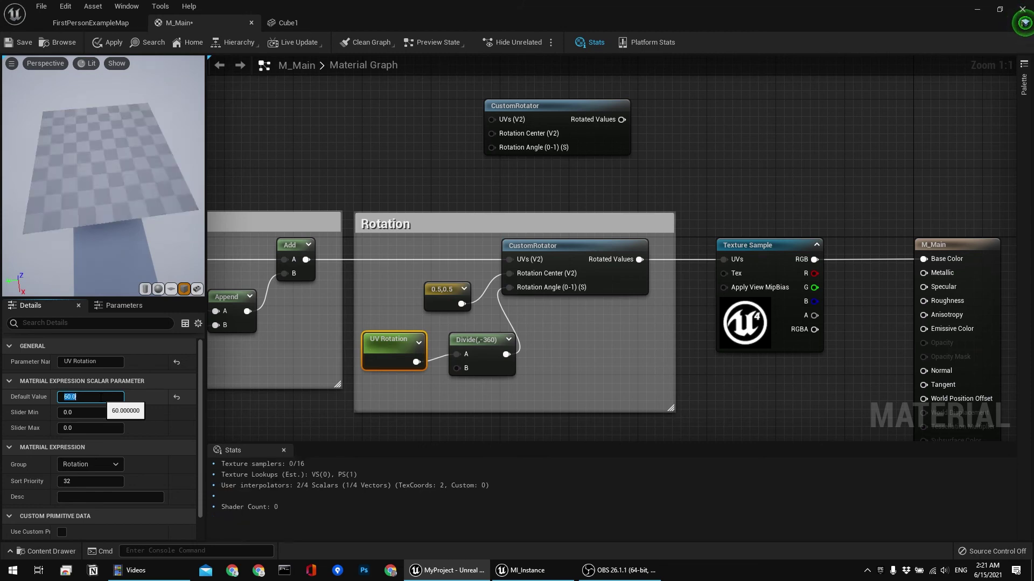
left_click(380, 157)
right_click_drag(380, 158, 358, 162)
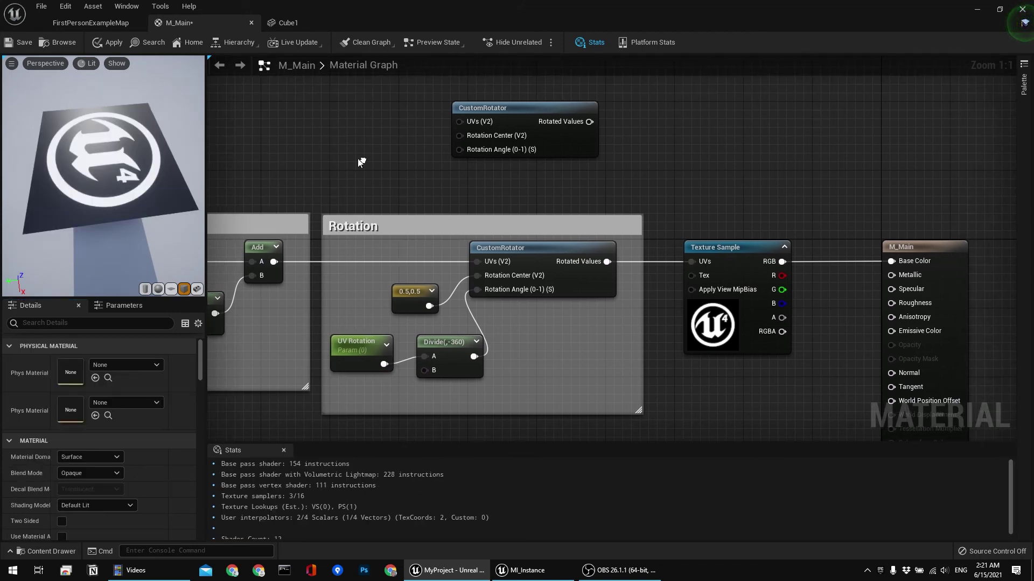
Apply the changes and save the M_Main material
left_click(109, 43)
left_click(13, 46)
Connect the Scale group's Divide output directly to the Texture Sample's UVs and move the Offset and Rotation groups below the wire
scroll(323, 162, "down", 3)
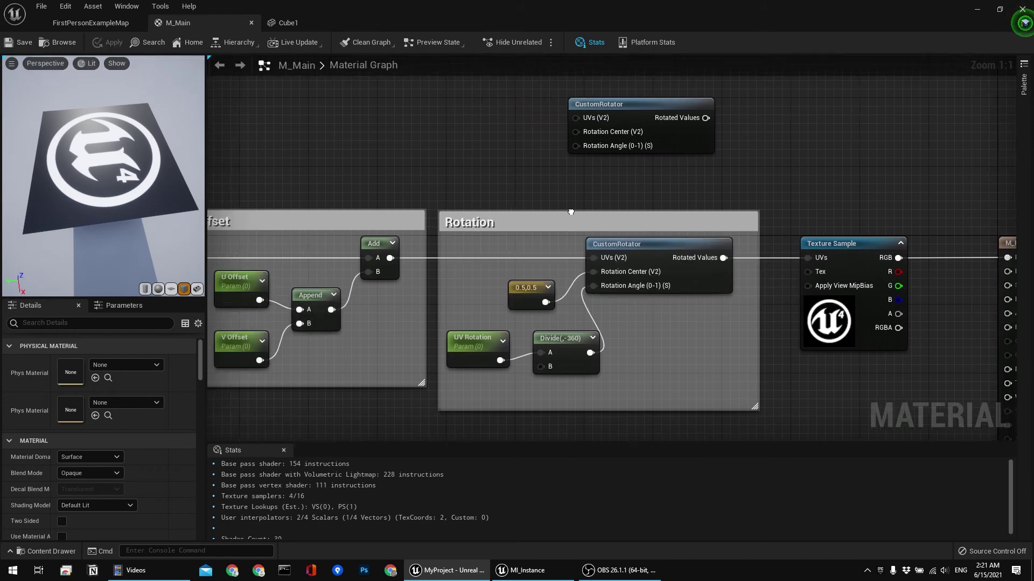
right_click_drag(422, 175, 541, 160)
scroll(540, 161, "down", 1)
scroll(723, 260, "up", 2)
right_click_drag(723, 261, 666, 290)
scroll(791, 285, "down", 2)
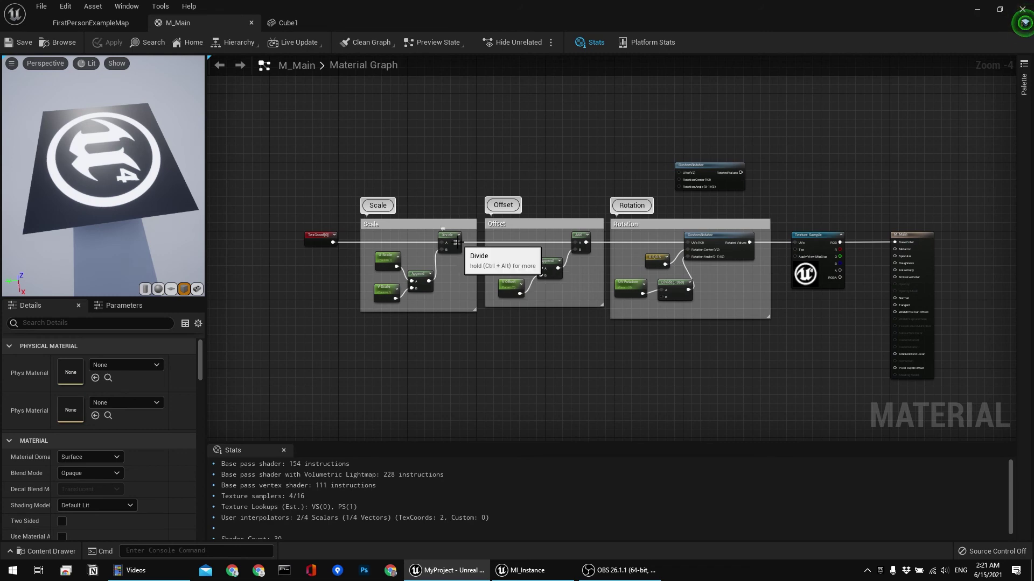
left_click_drag(456, 242, 795, 241)
left_click_drag(734, 364, 528, 283)
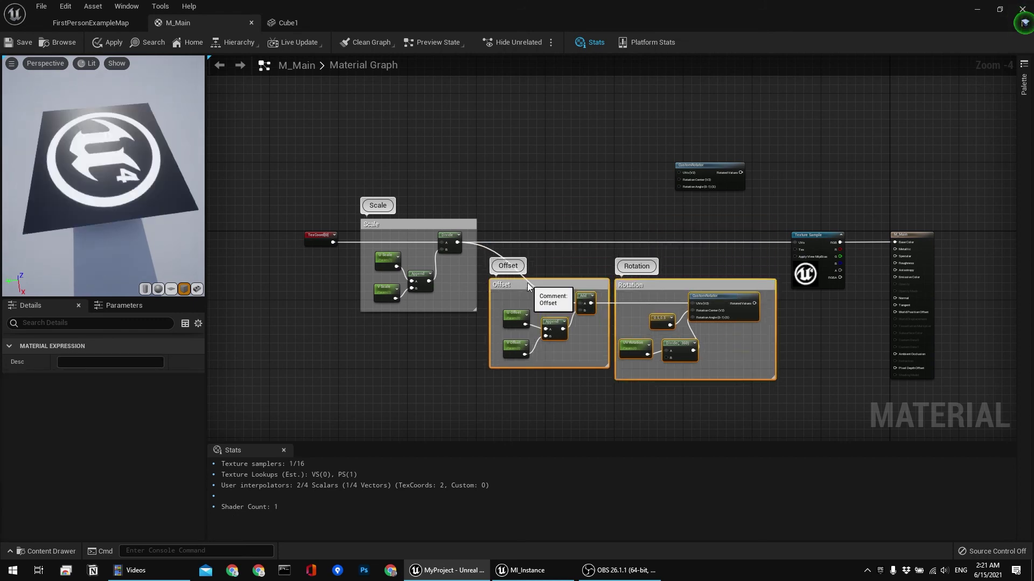
left_click(548, 229)
Wire only the Offset group into the texture by connecting TexCoord to Add's A input and Add's output to the Texture Sample's UVs
left_click_drag(591, 303, 796, 242)
left_click_drag(333, 242, 582, 307)
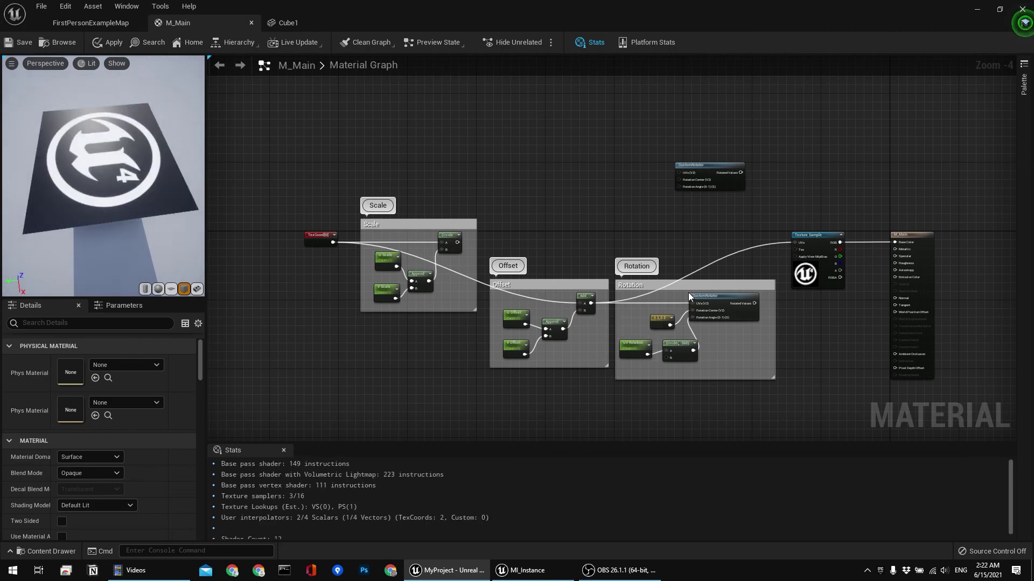
Wire only the Rotation group into the texture by connecting TexCoord to CustomRotator's UVs and Rotated Values to the Texture Sample's UVs
scroll(646, 302, "up", 4)
scroll(625, 300, "down", 4)
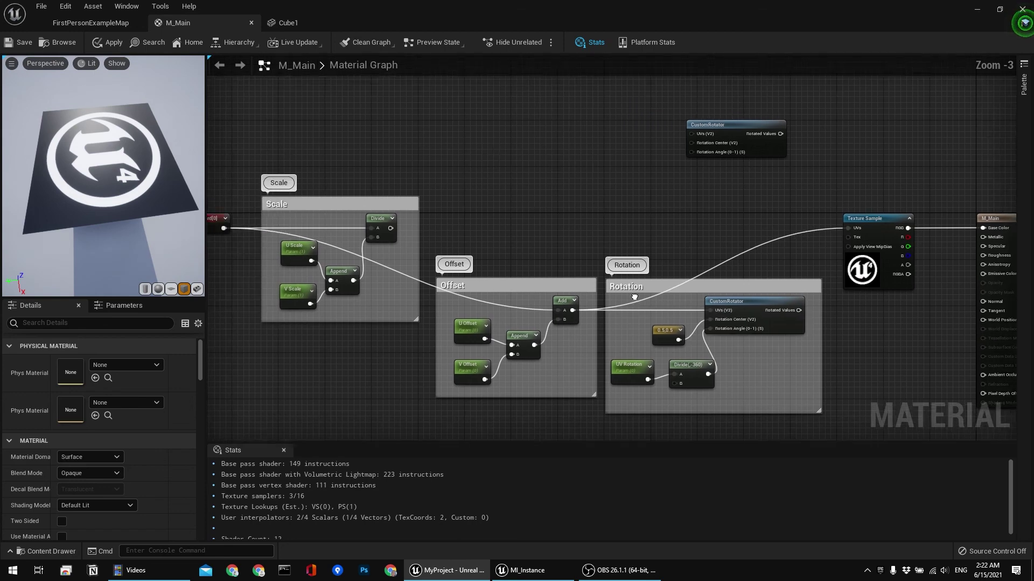
left_click_drag(232, 230, 721, 311)
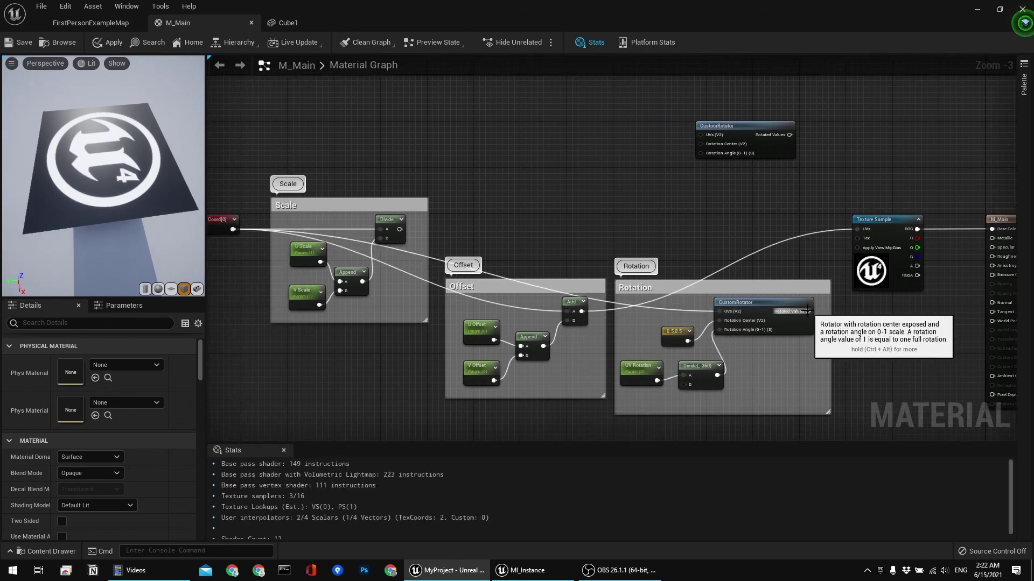
left_click_drag(807, 311, 858, 229)
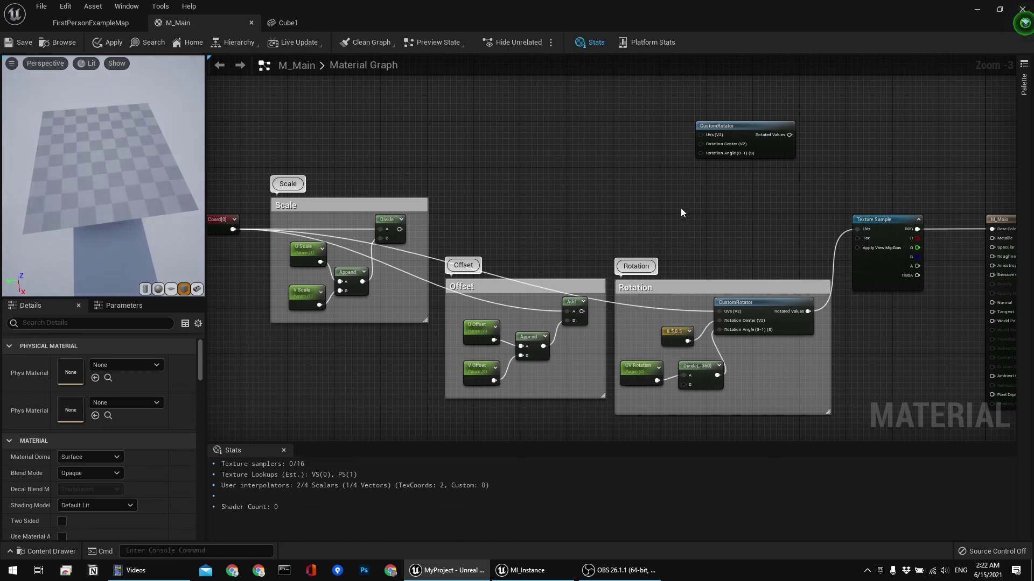
Rewire the UVs from Scale's Divide through Offset's Add into CustomRotator, and move the Offset and Rotation groups back up beside Scale
right_click_drag(681, 208, 726, 200)
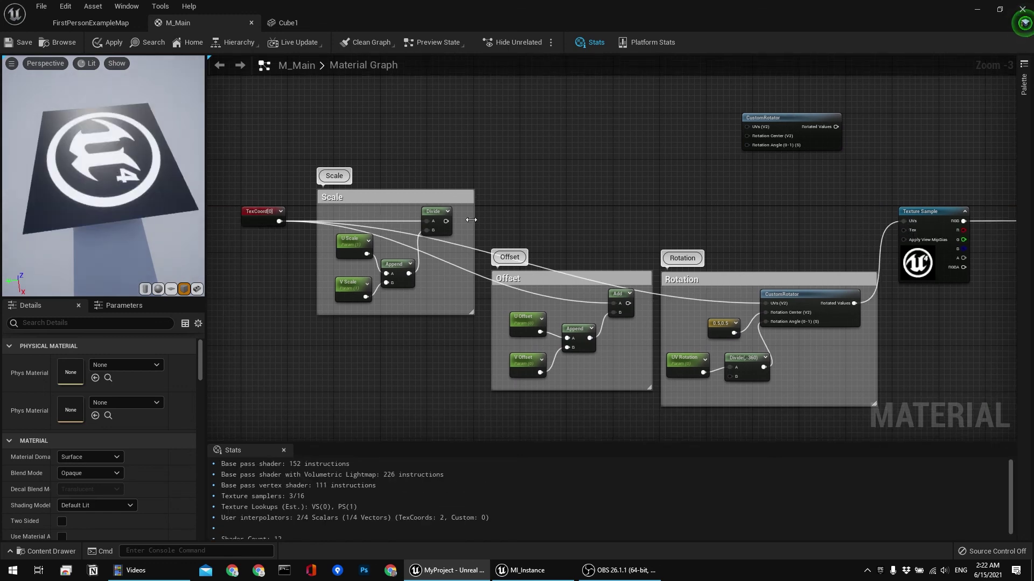
left_click_drag(444, 220, 770, 306)
right_click_drag(742, 251, 713, 271)
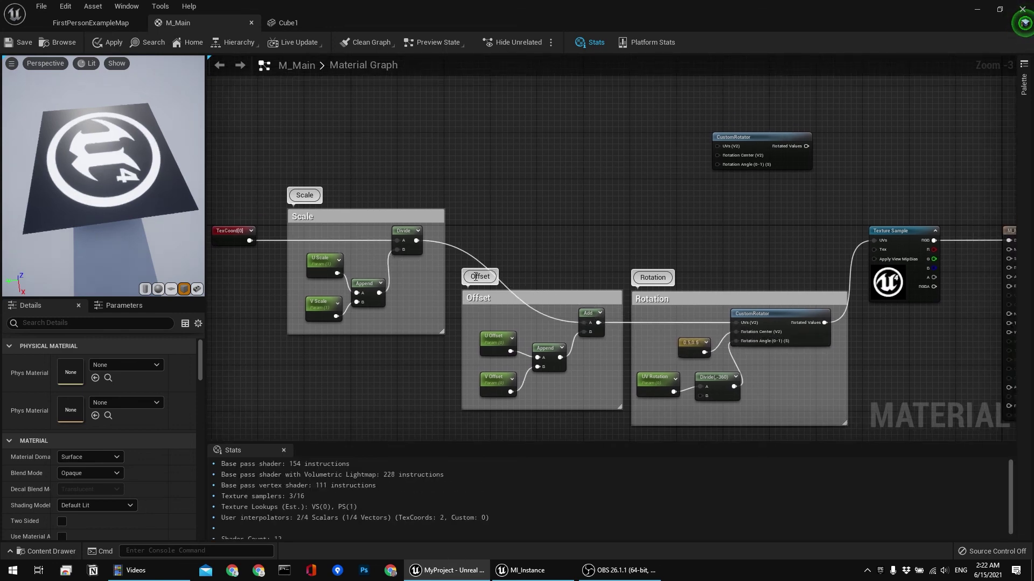
right_click_drag(461, 267, 447, 238)
left_click_drag(447, 238, 854, 417)
left_click_drag(766, 270, 766, 192)
Review the complete UV chain from TexCoord through the Scale, Offset and Rotation groups to the Texture Sample and material output
left_click(600, 131)
right_click_drag(600, 131, 580, 144)
right_click_drag(689, 163, 615, 164)
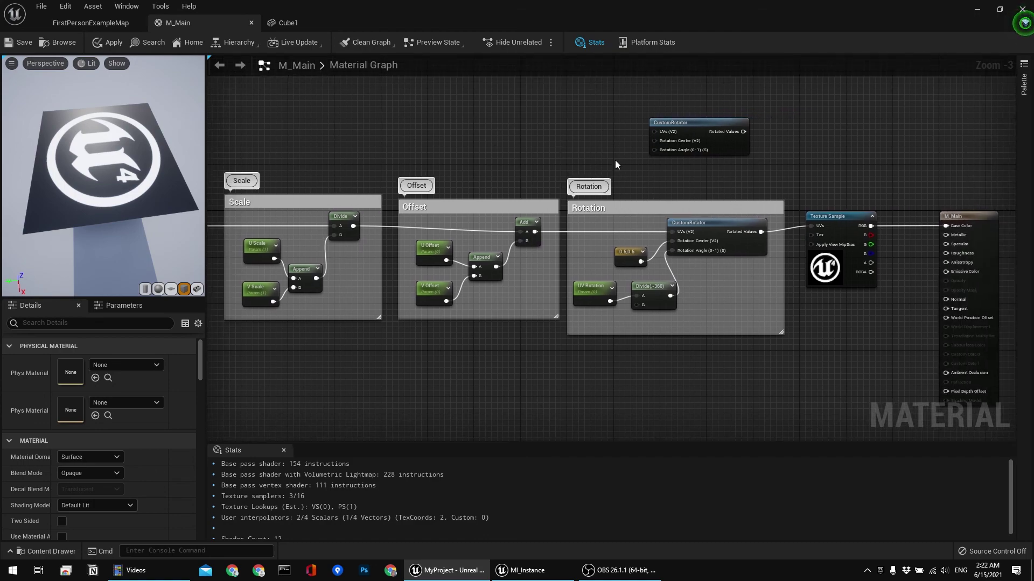
right_click_drag(874, 173, 835, 157)
right_click_drag(557, 168, 533, 176)
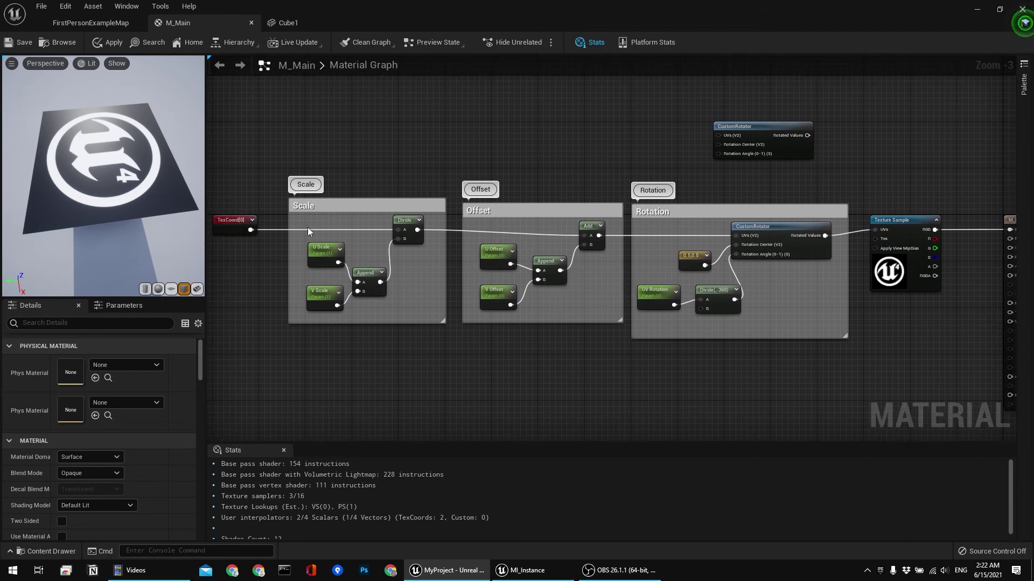
right_click_drag(427, 150, 352, 179)
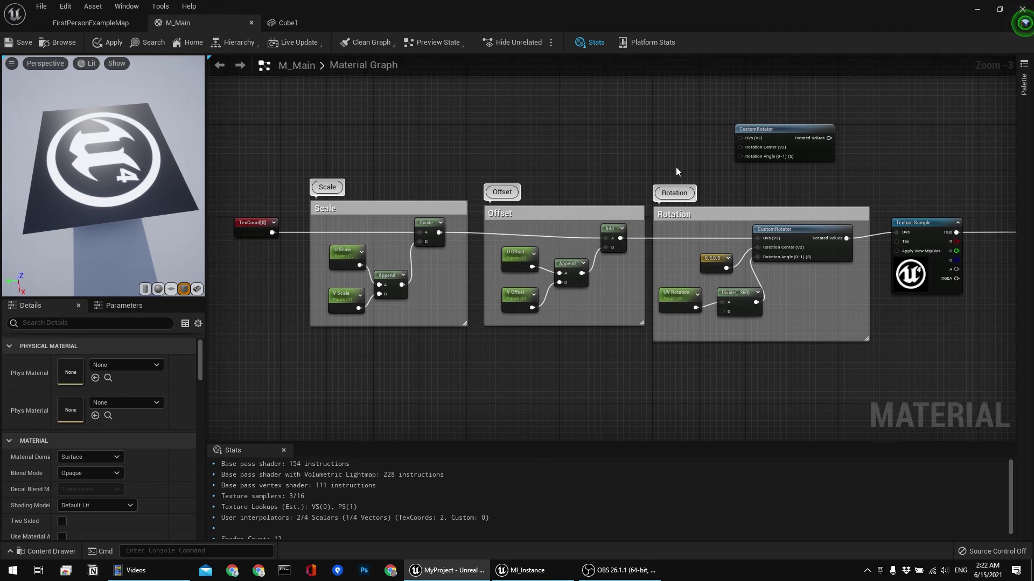
right_click_drag(842, 182, 771, 173)
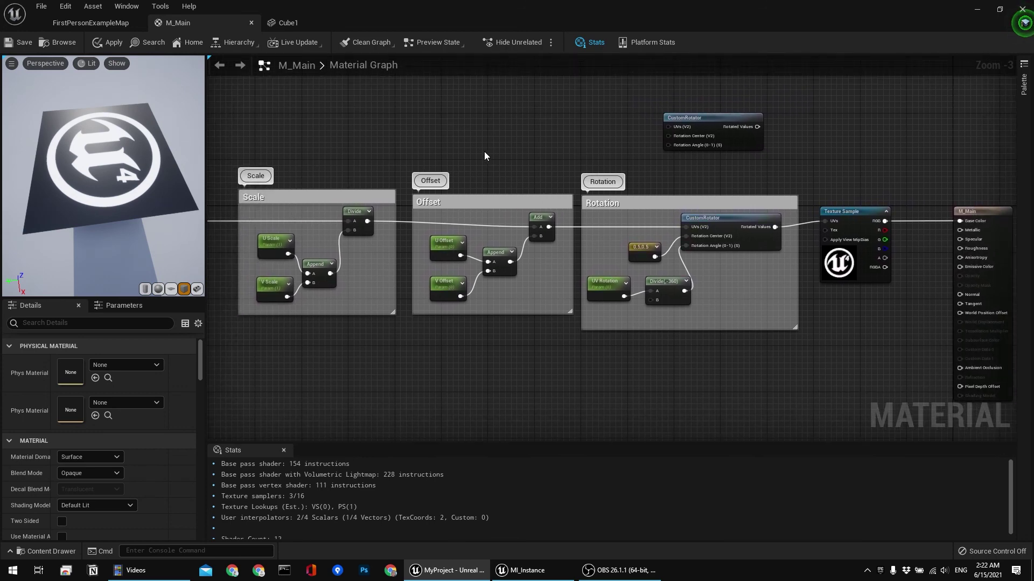
right_click_drag(481, 151, 532, 161)
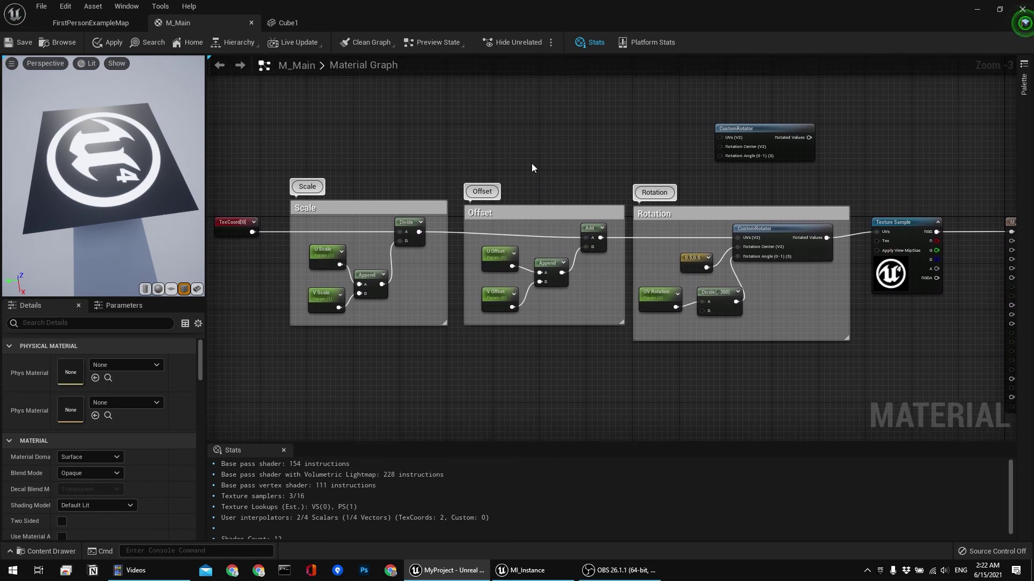